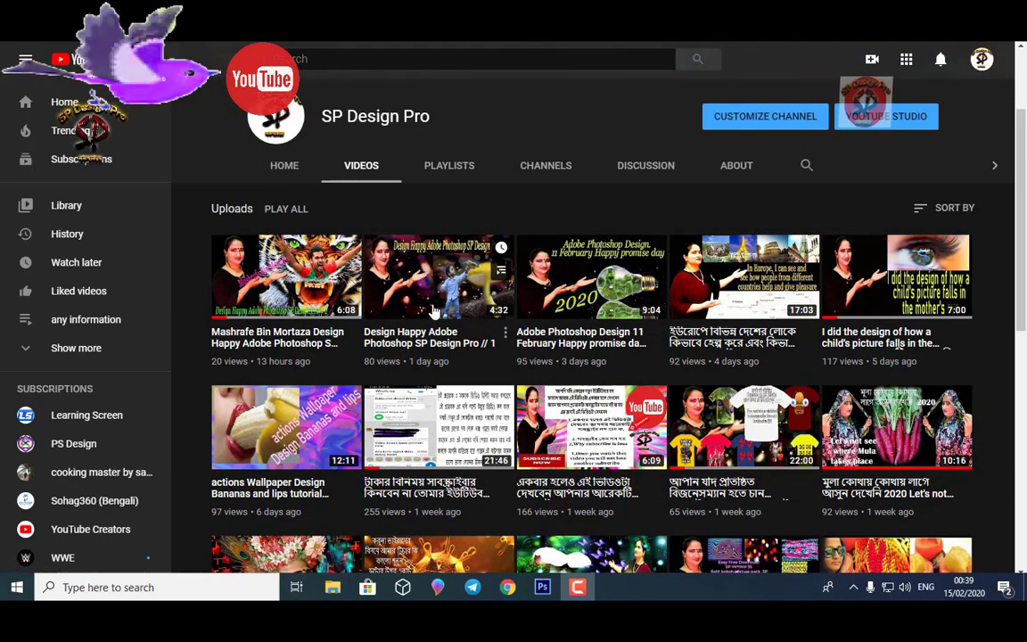
scroll(437, 308, "up", 2)
scroll(439, 306, "down", 4)
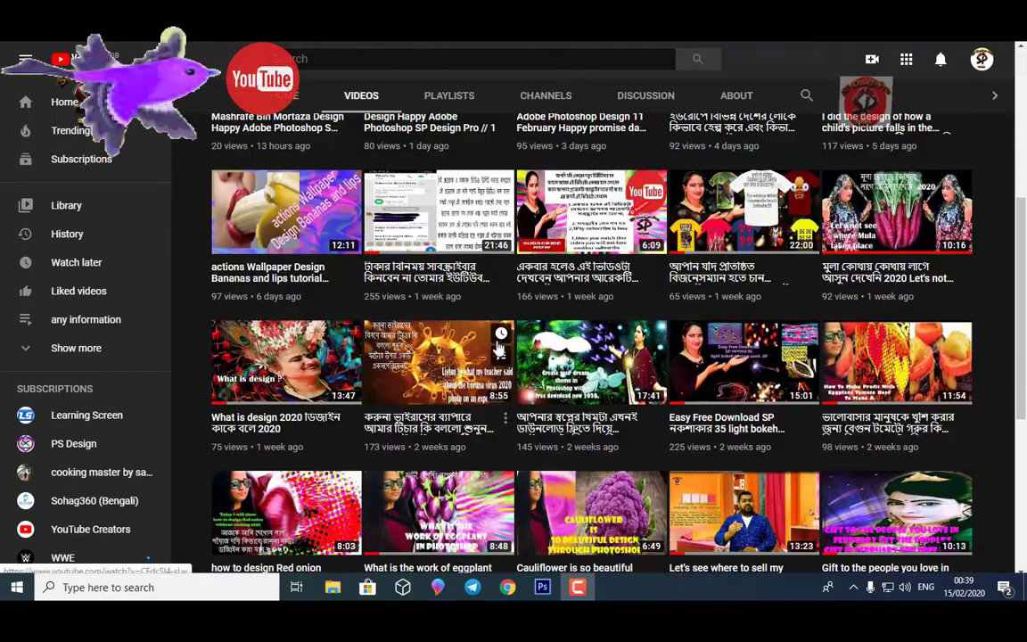
scroll(466, 328, "up", 3)
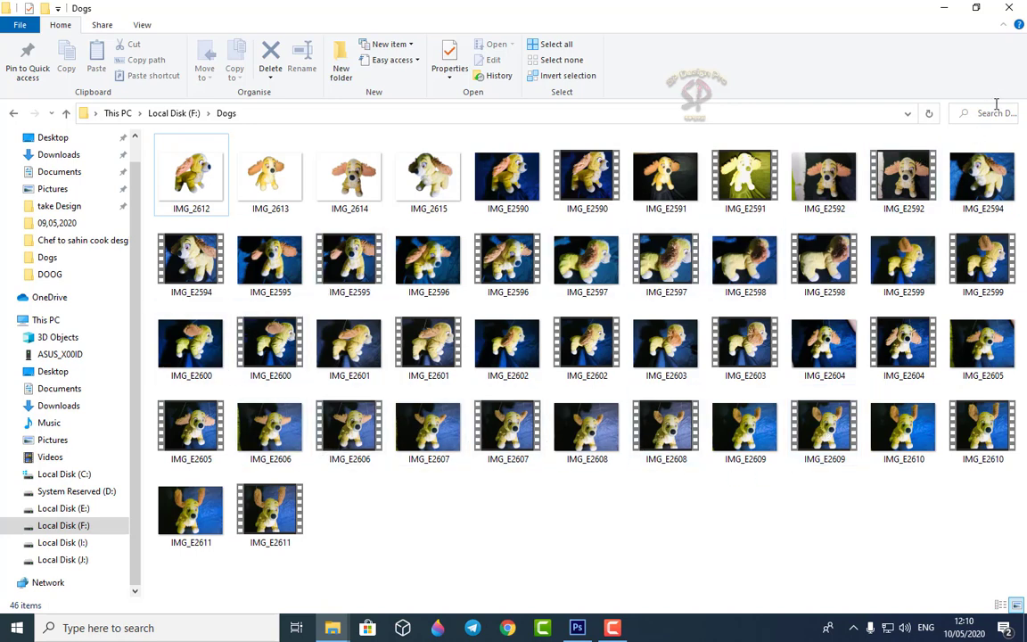
- Close the Dogs folder window, bring up the DOOG folder with the cut-out dog images and maximize it
left_click(1008, 8)
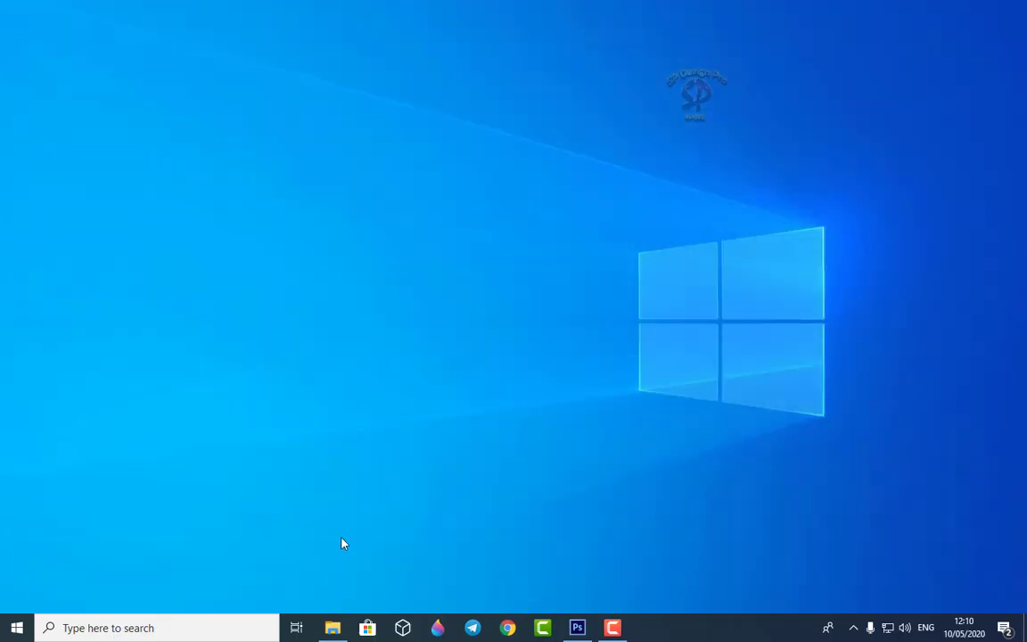
left_click(332, 627)
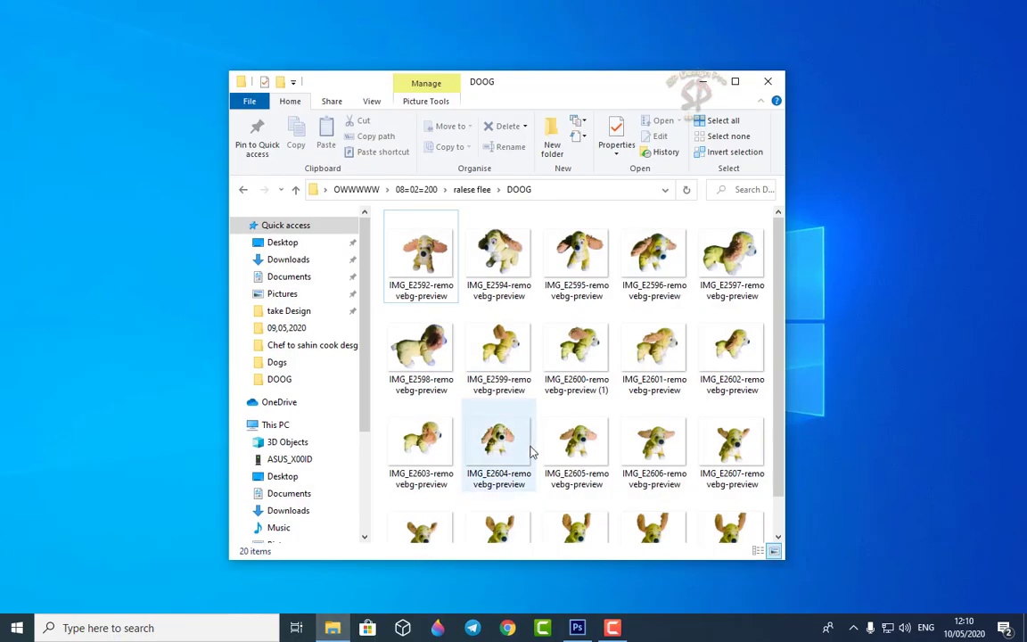
scroll(532, 450, "down", 1)
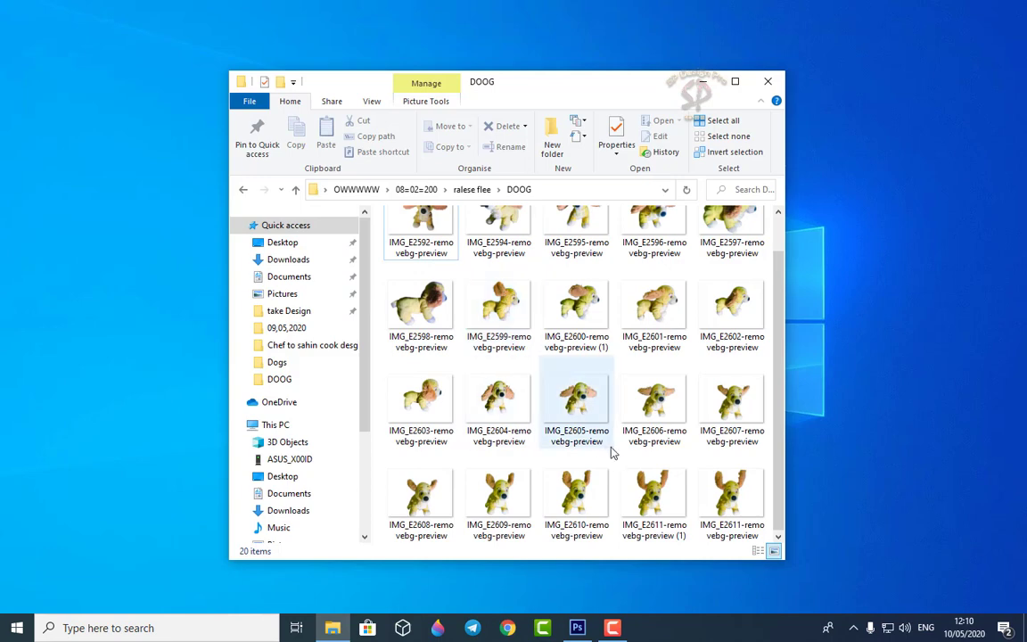
scroll(526, 485, "up", 1)
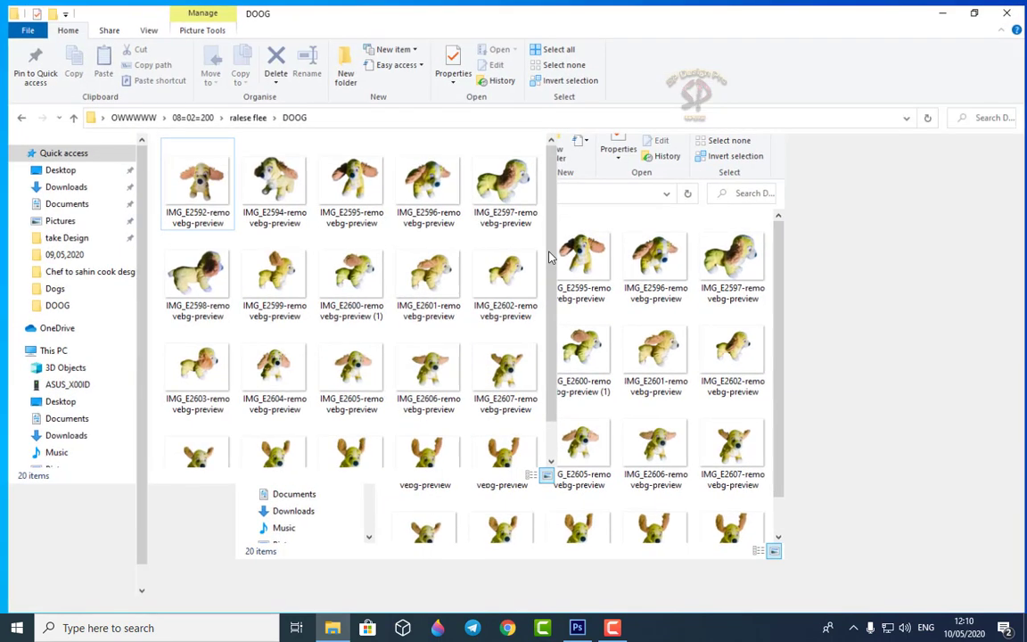
double_click(661, 78)
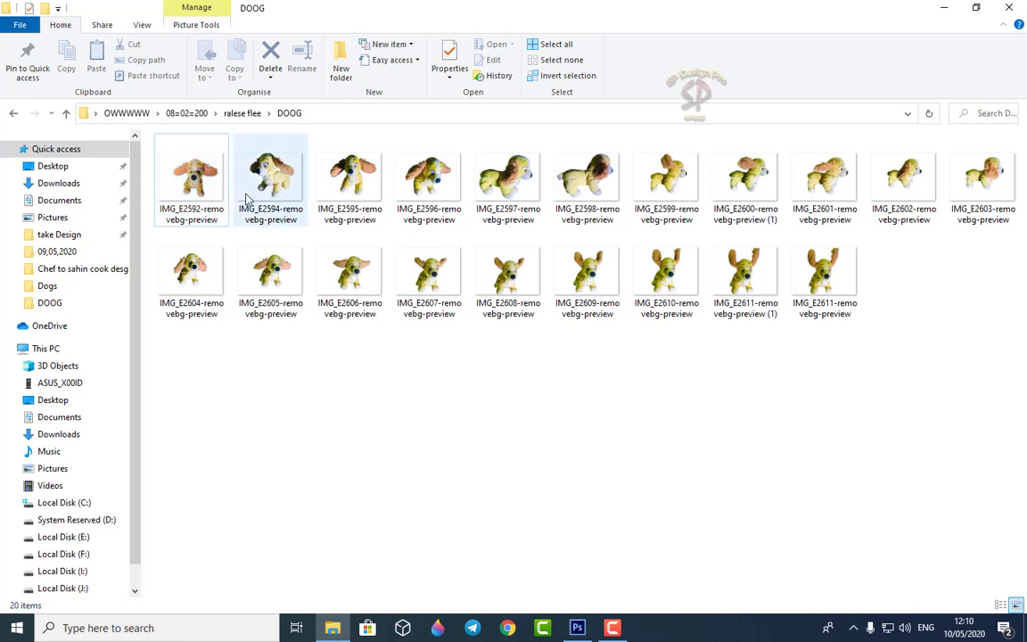
- Delete the IMG_E2592-removebg-preview image from the DOOG folder and return to the desktop
right_click(200, 180)
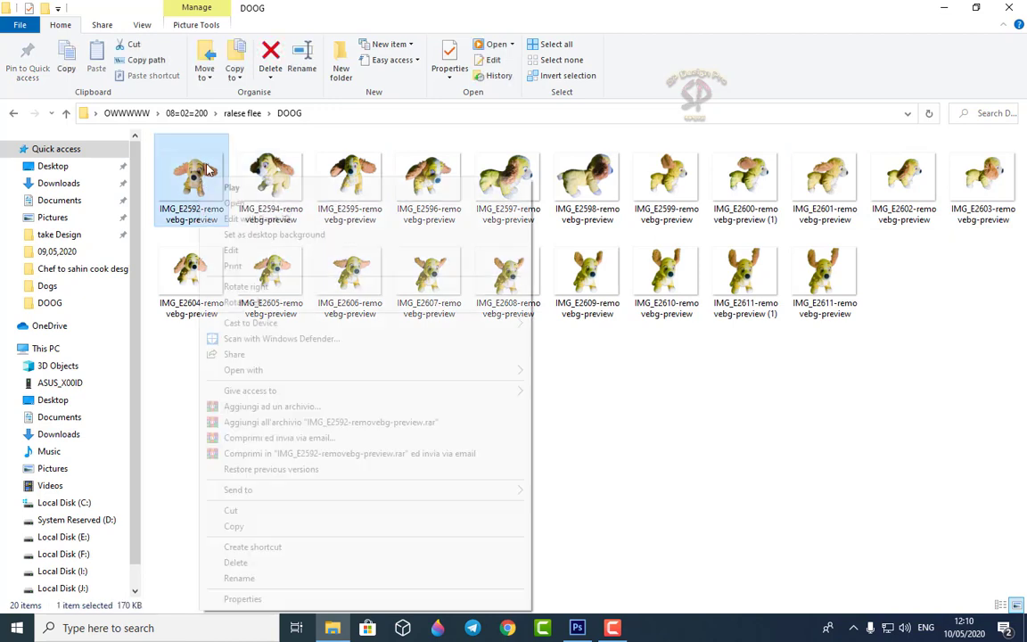
left_click(237, 562)
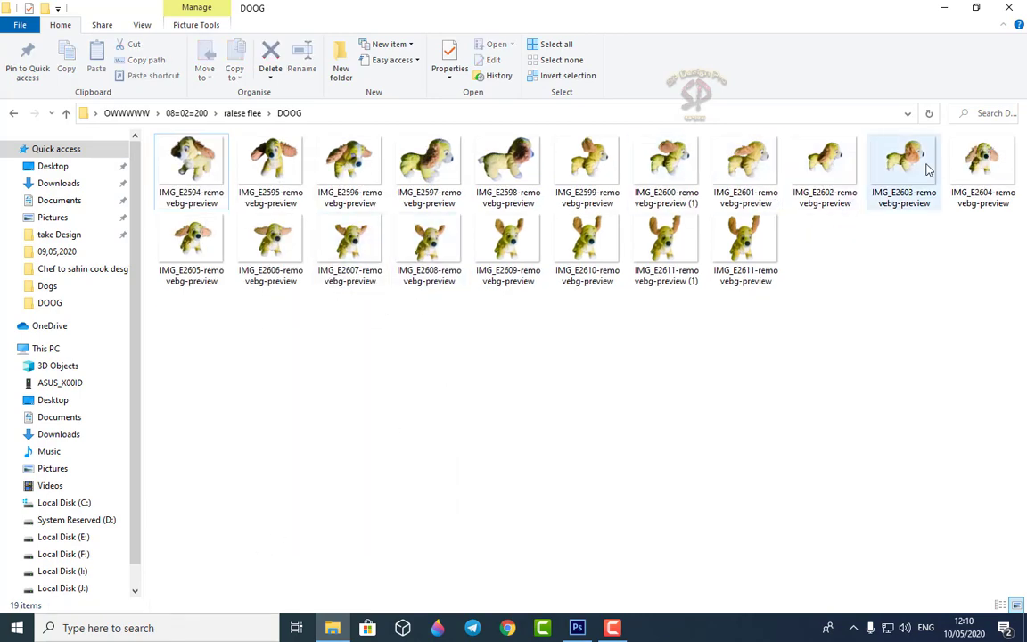
key("super+d")
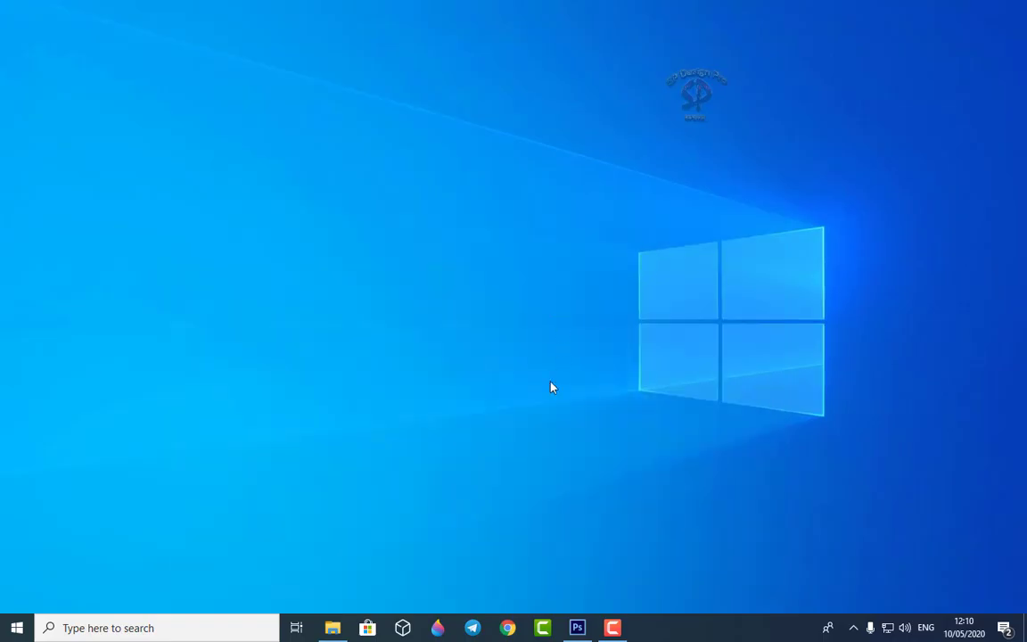
- Switch to Photoshop and create a new 1280 x 720 pixel RGB document at 72 pixels/inch with a white background
left_click(577, 628)
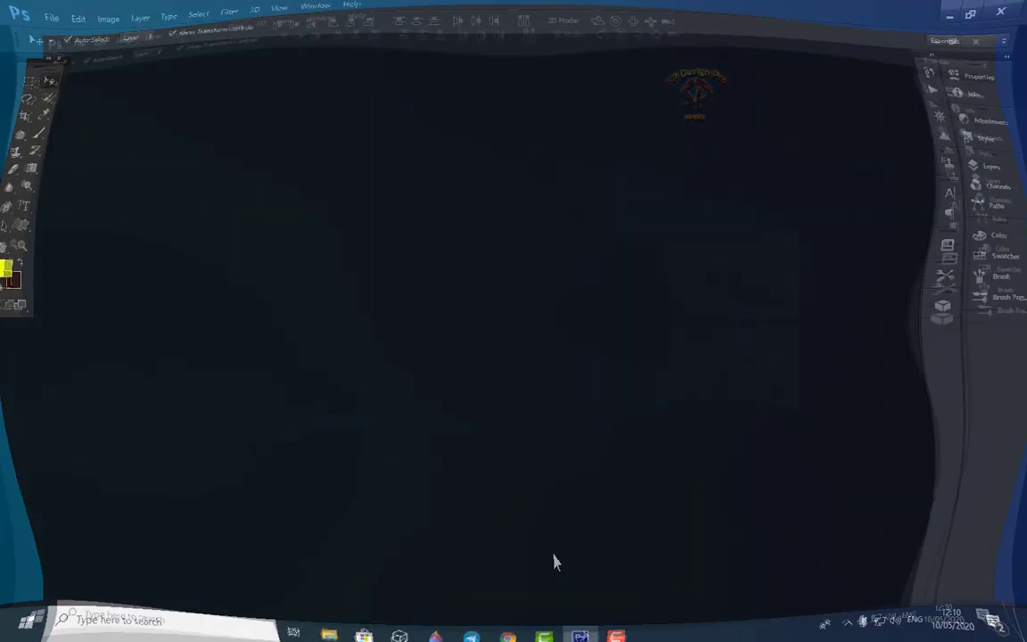
left_click(41, 10)
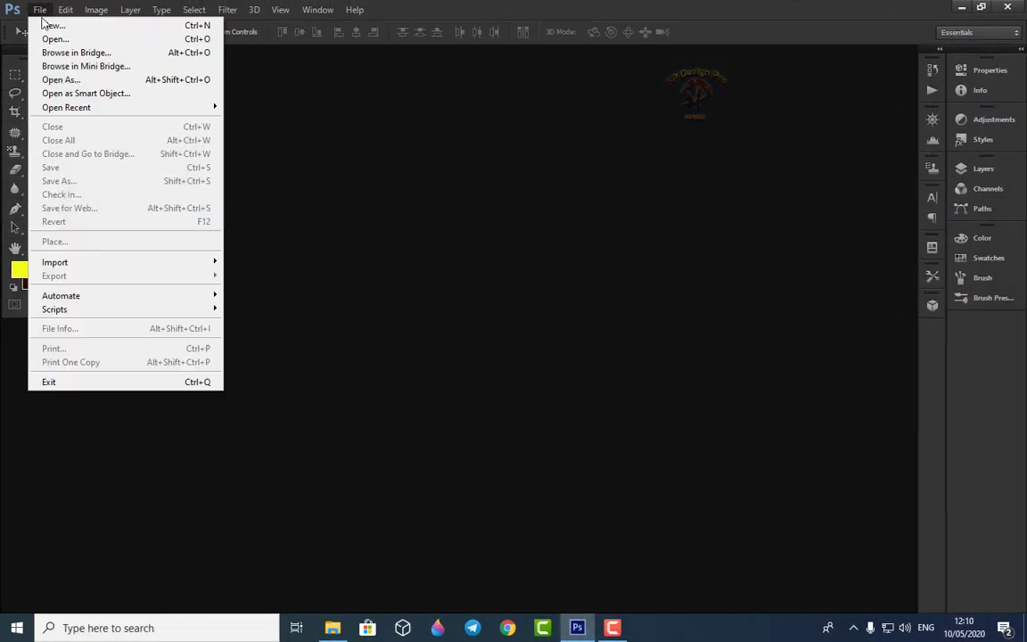
left_click(51, 26)
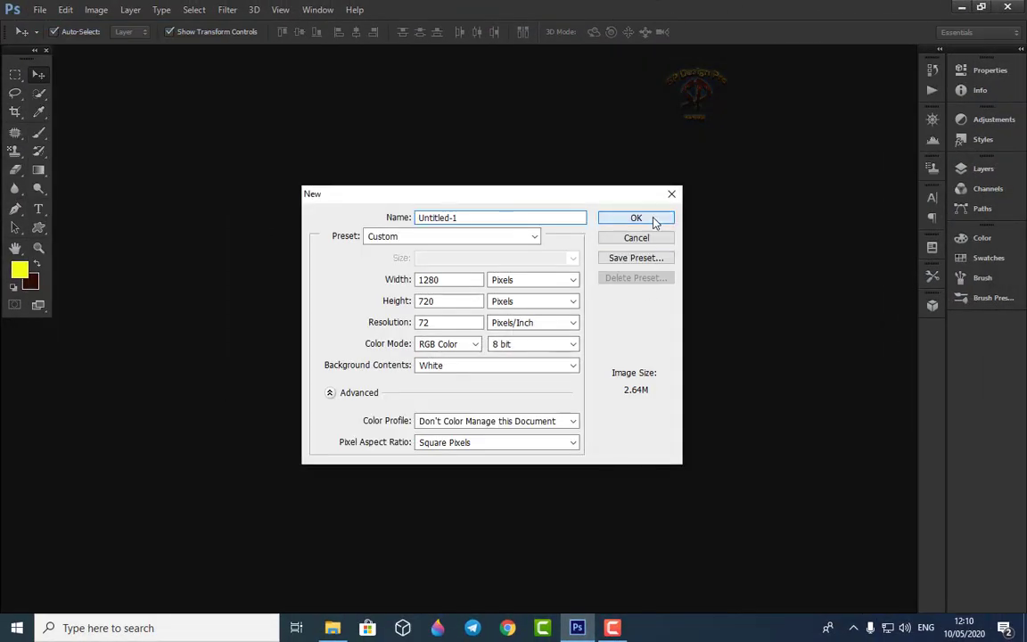
left_click(635, 219)
- Open IMG_E2594-removebg-preview from the DOOG folder and place its dog at the bottom centre of the new document
left_click(40, 9)
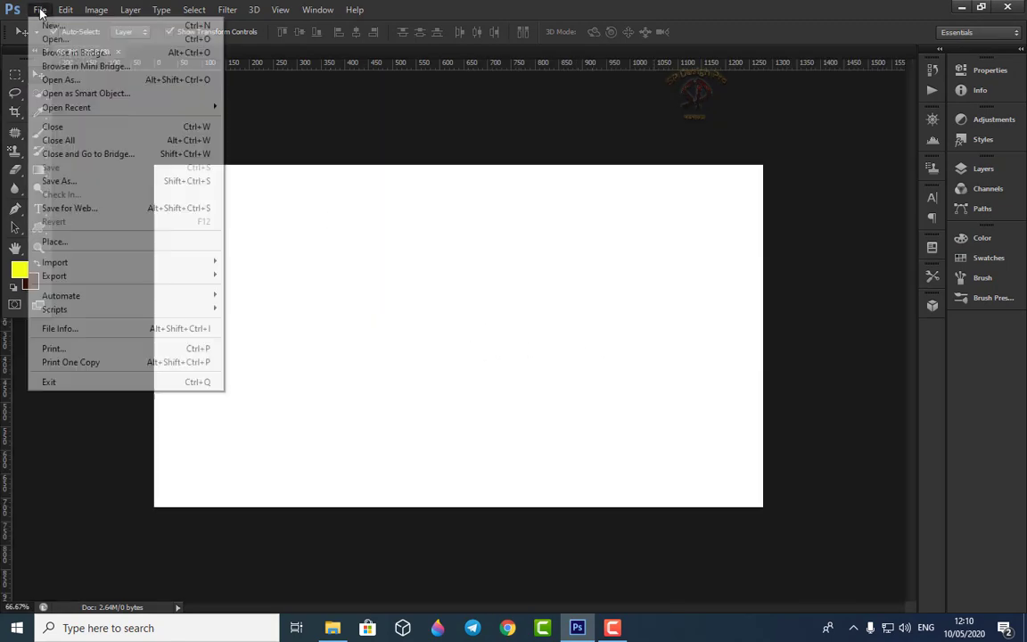
left_click(51, 39)
left_click(123, 105)
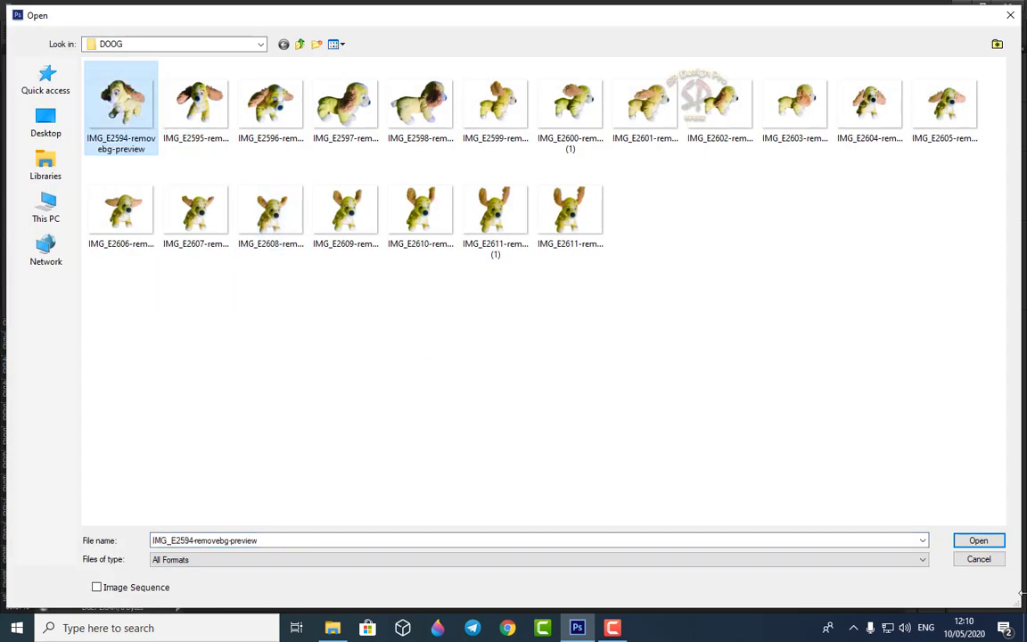
left_click(977, 540)
left_click(429, 338)
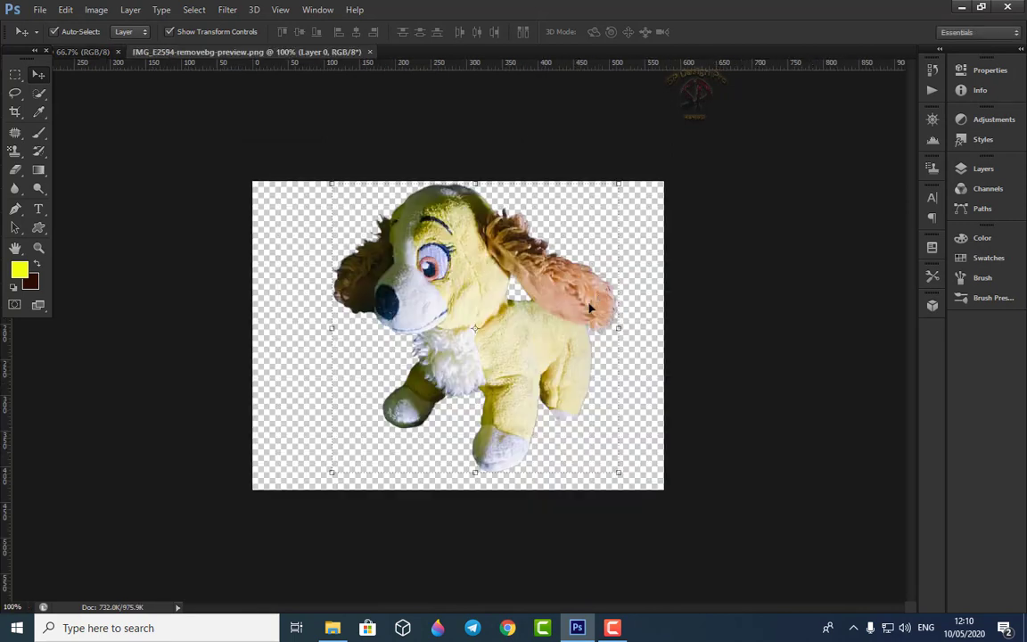
left_click_drag(475, 287, 459, 383)
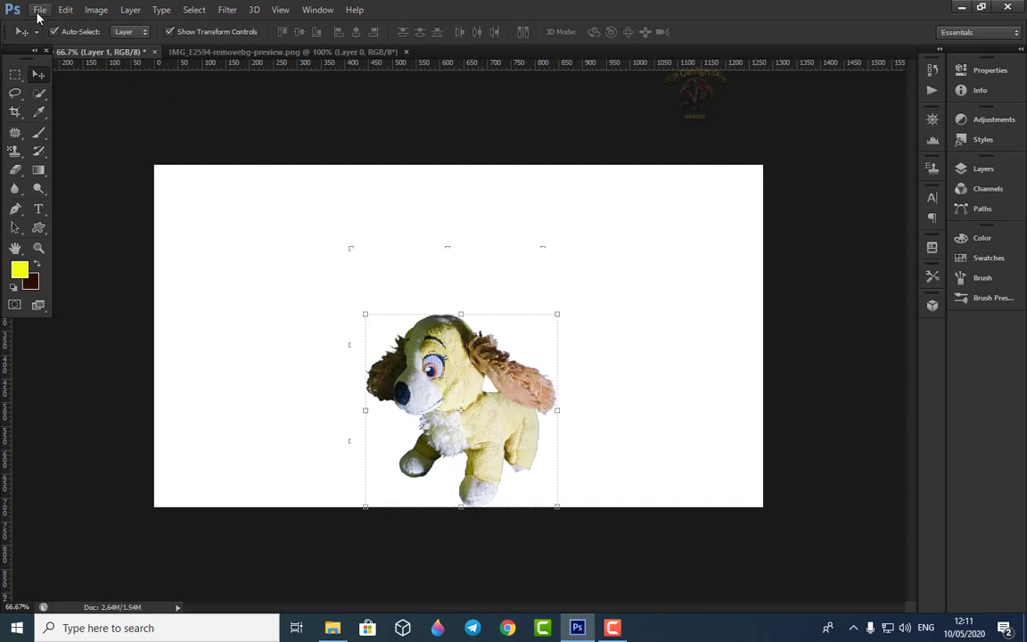
- Open IMG_E2595-removebg-preview and place its dog over the first dog in the white document
left_click(39, 9)
left_click(46, 37)
left_click(230, 144)
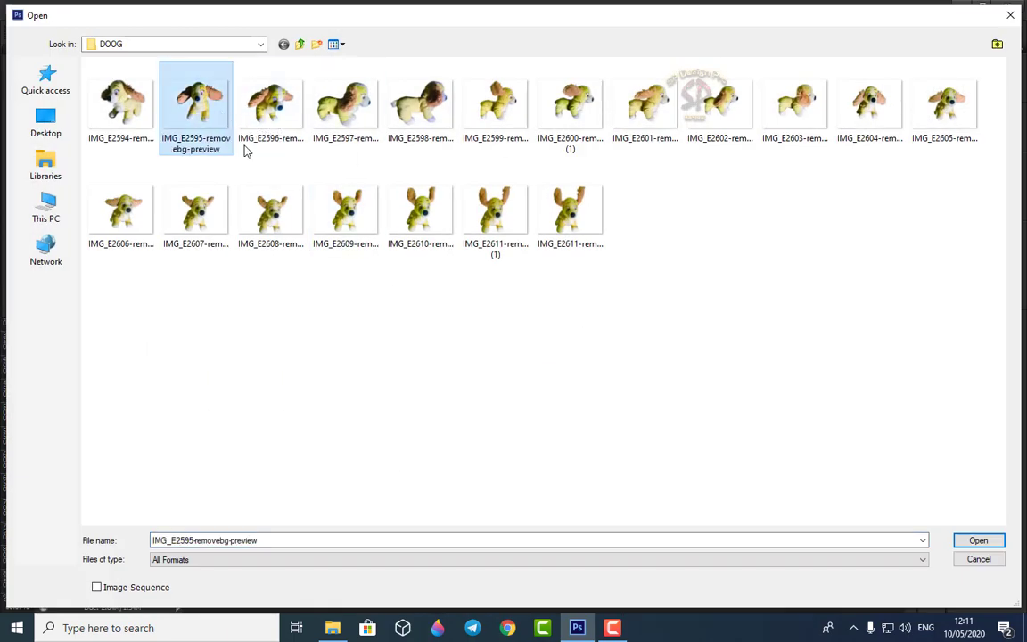
left_click(978, 540)
left_click_drag(428, 303, 434, 379)
- Stretch the IMG_E2595 dog so its body and feet line up with the first dog, and apply the transform
left_click_drag(552, 323, 592, 313)
left_click_drag(347, 313, 313, 308)
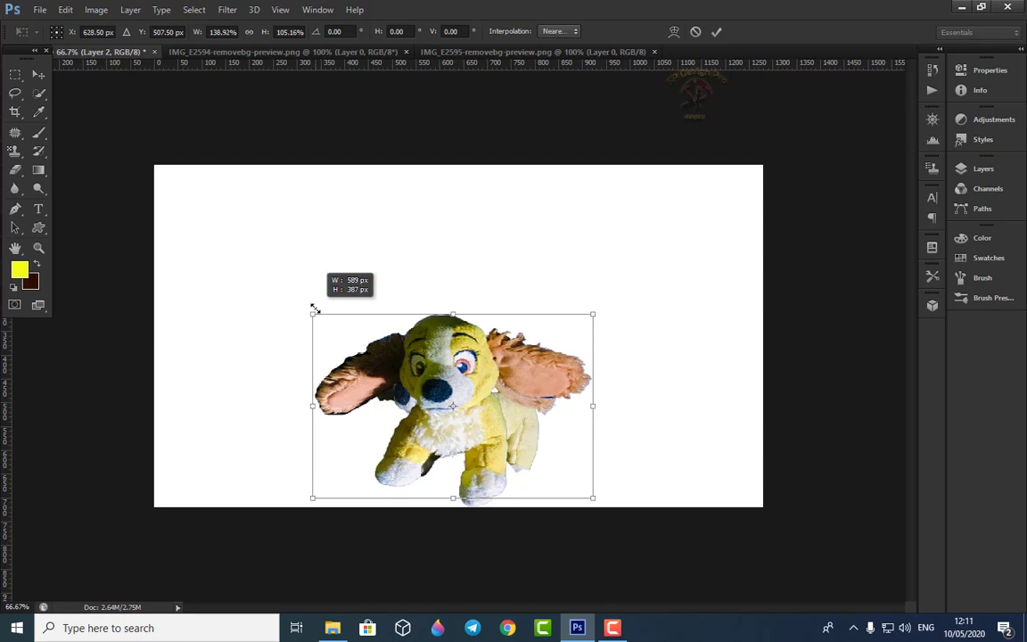
left_click_drag(452, 496, 452, 505)
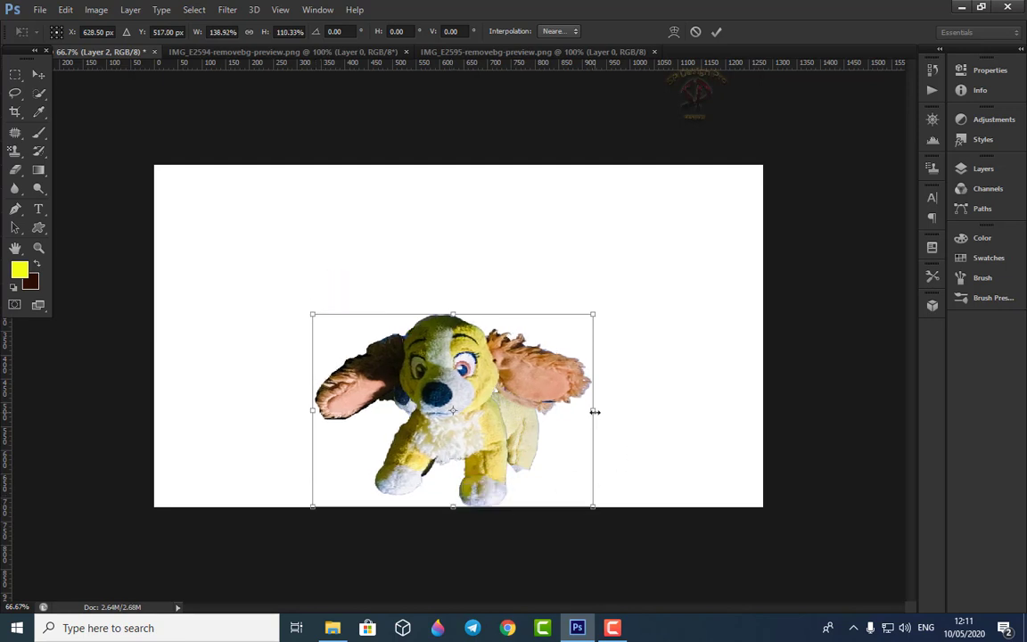
left_click_drag(595, 412, 619, 412)
left_click_drag(310, 410, 291, 411)
key("Return")
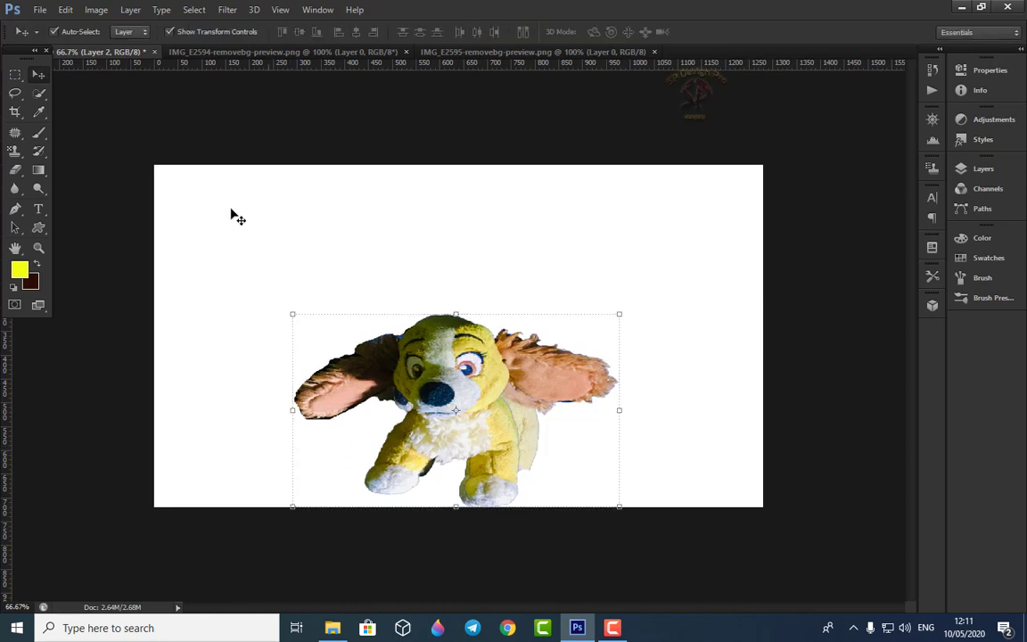
- Open IMG_E2596-removebg-preview with its embedded color profile and place its dog over the other dogs in the white document
left_click(42, 9)
left_click(55, 39)
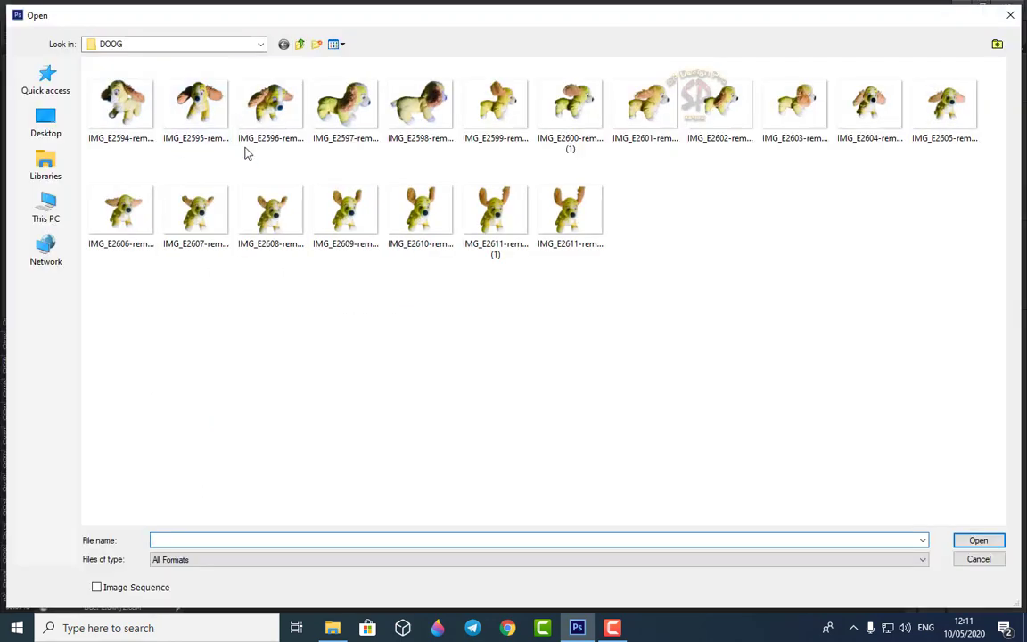
left_click(272, 107)
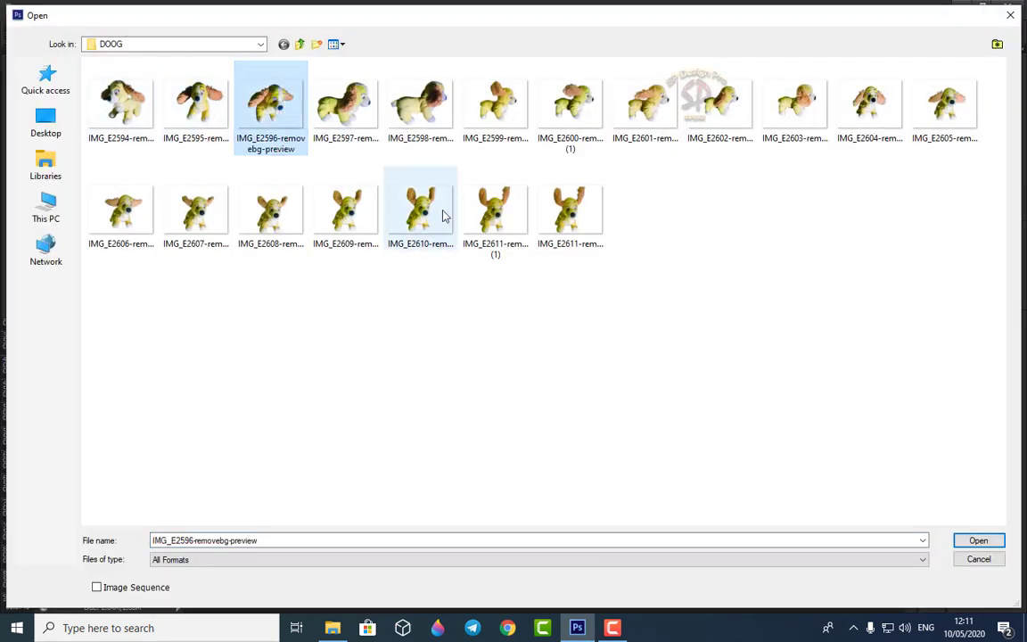
left_click(977, 540)
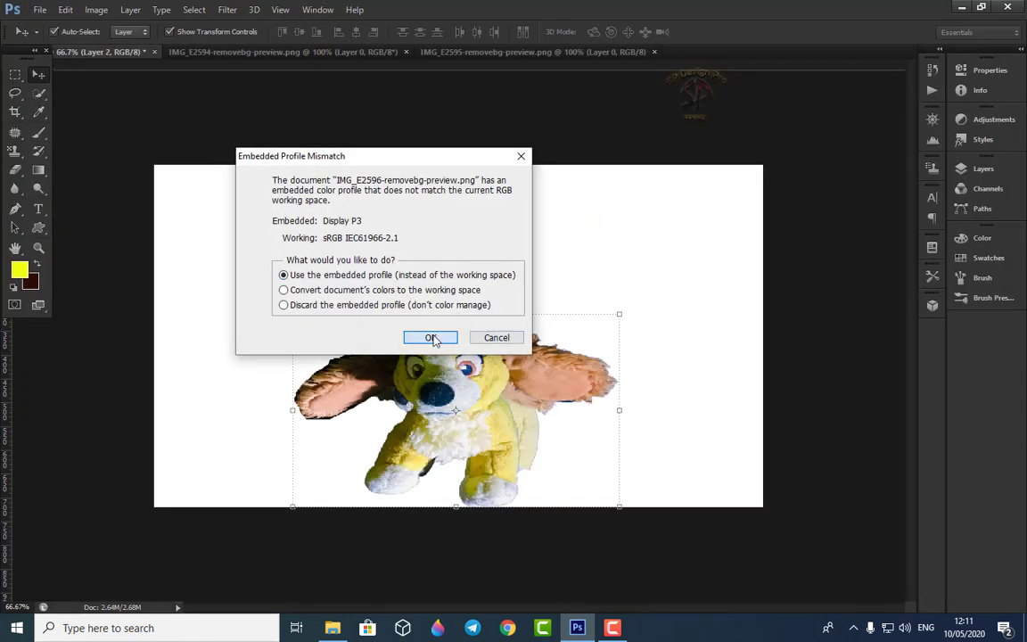
left_click(432, 337)
left_click_drag(459, 335, 470, 382)
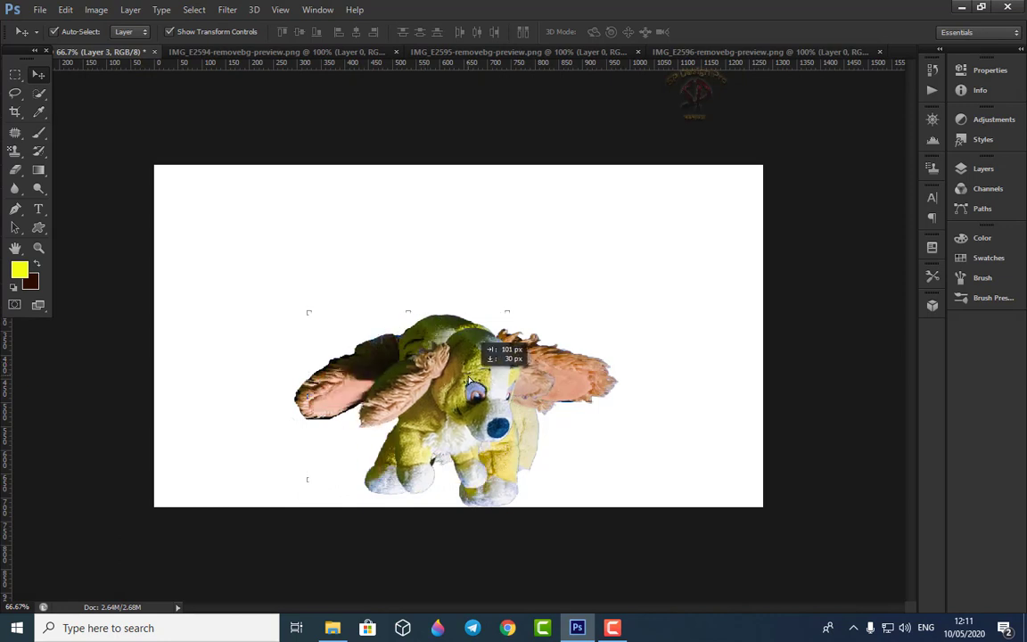
- Scale the IMG_E2596 dog to about 171% width and 132% height so it covers the dogs beneath, and apply the transform
left_click_drag(356, 326, 326, 302)
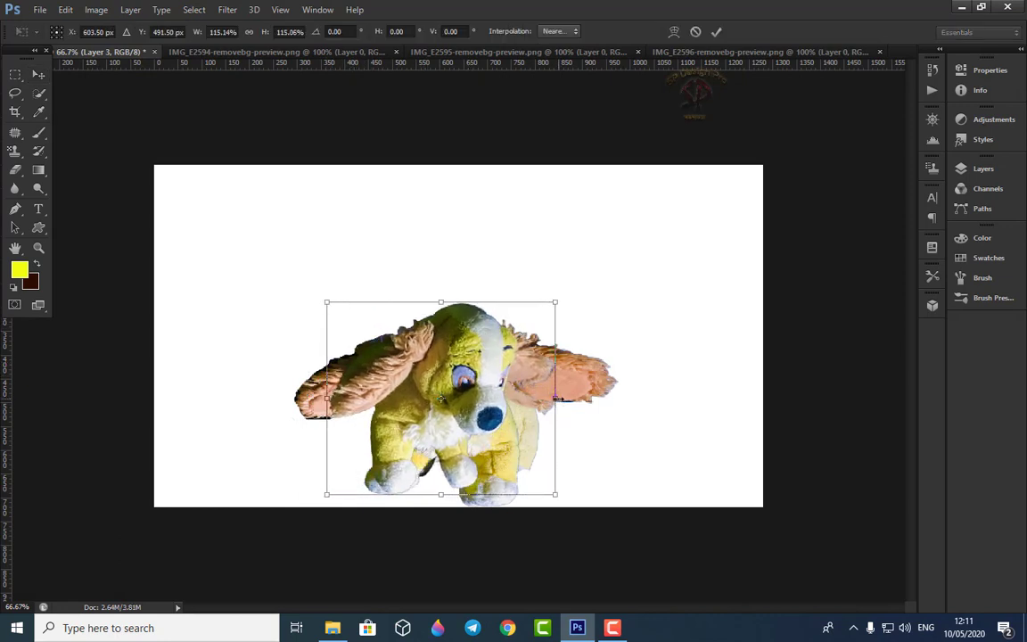
left_click_drag(554, 399, 593, 401)
left_click_drag(458, 497, 437, 499)
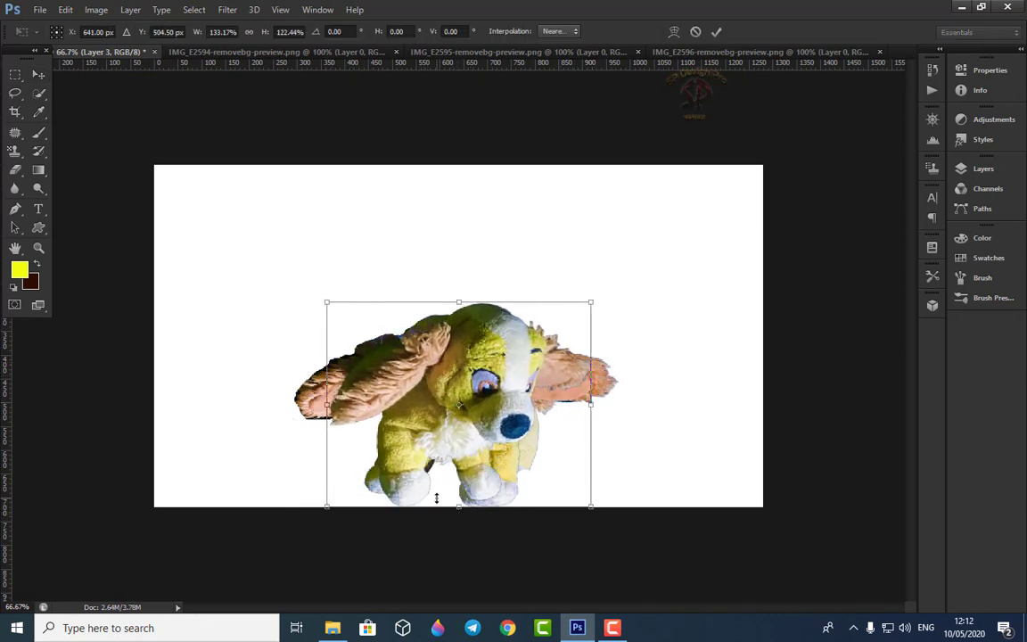
left_click_drag(321, 403, 295, 402)
left_click_drag(595, 408, 620, 413)
left_click_drag(456, 505, 456, 517)
left_click_drag(622, 411, 627, 411)
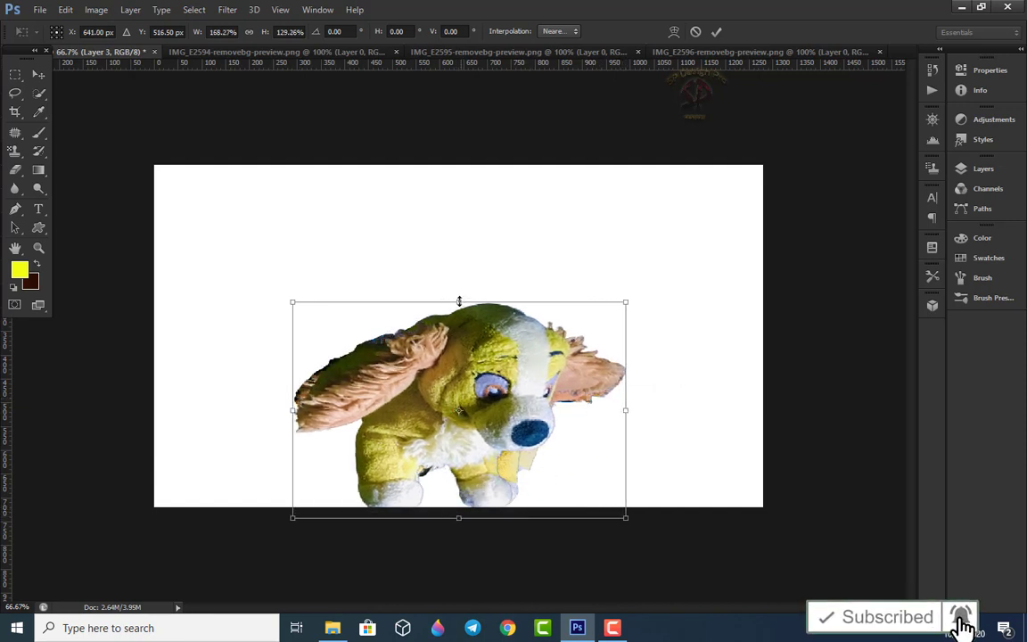
left_click_drag(459, 301, 459, 298)
left_click_drag(283, 410, 276, 410)
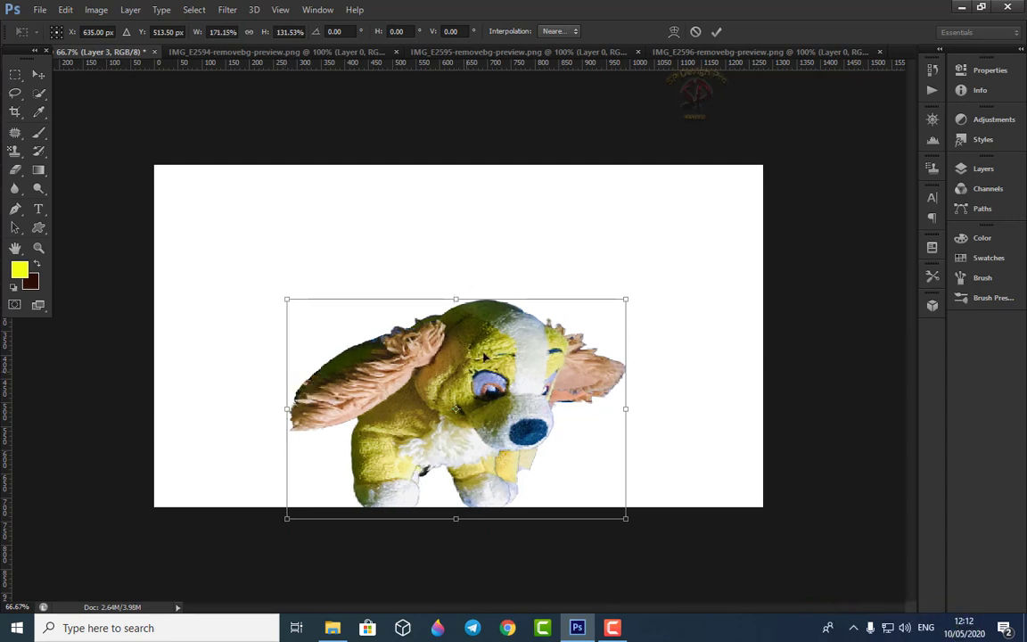
key("Return")
- Open IMG_E2597-removebg-preview and place its side-view dog over the stacked dogs in the white document
left_click(40, 9)
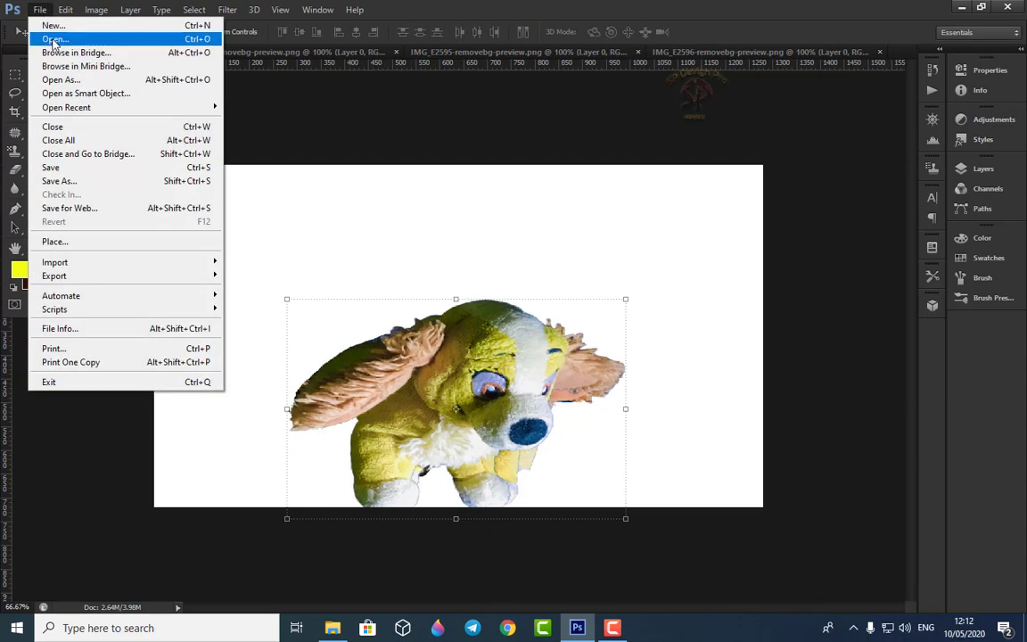
left_click(48, 39)
left_click(346, 120)
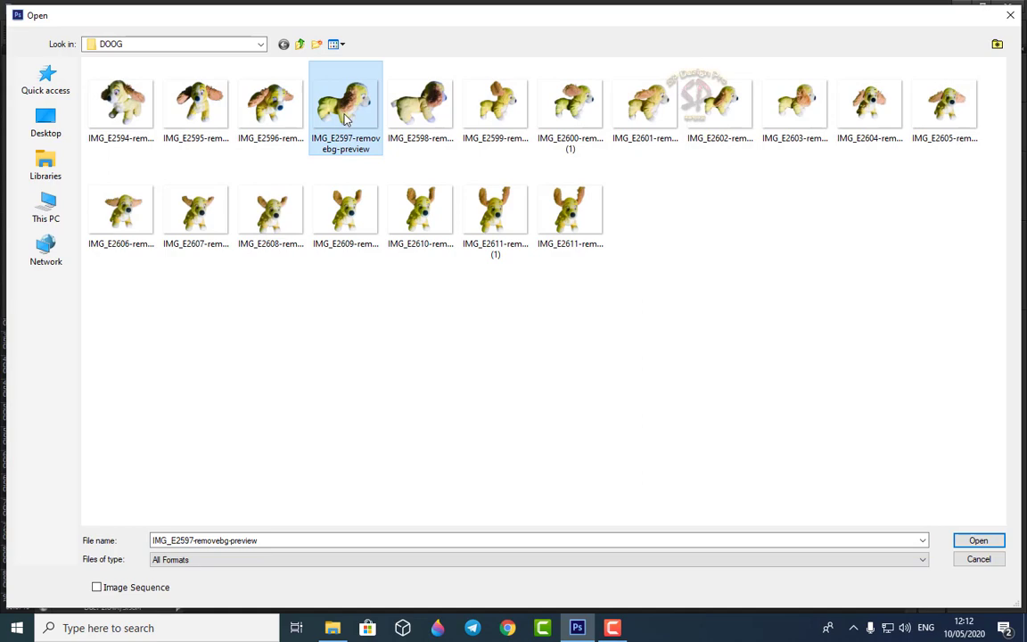
left_click(998, 540)
left_click_drag(550, 294, 501, 401)
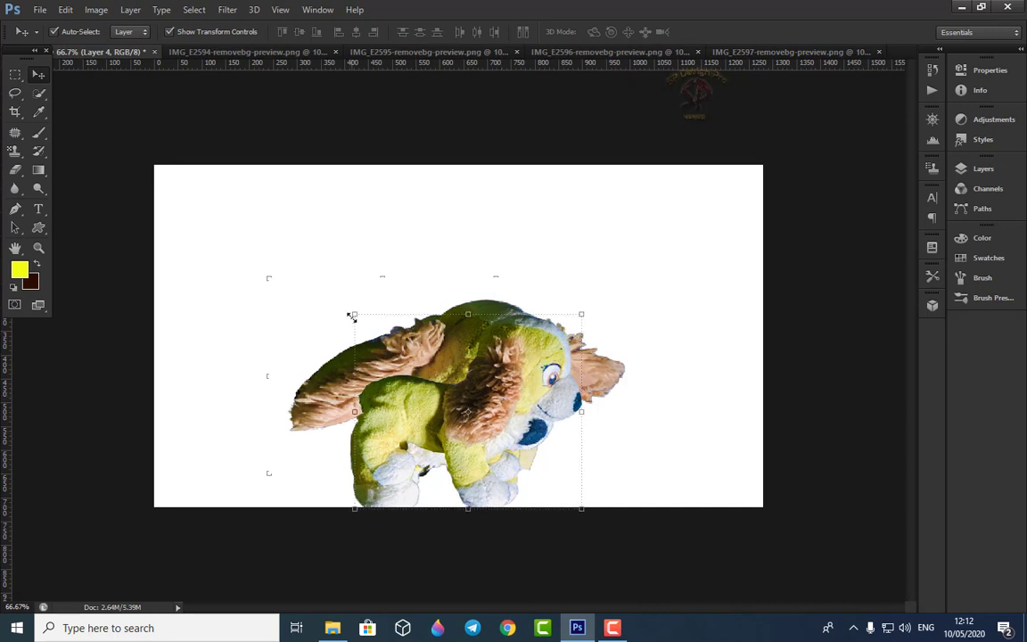
- Enlarge and reposition the side-view IMG_E2597 dog to match the size of the dogs beneath, and apply the transform
left_click_drag(352, 315, 261, 305)
left_click_drag(578, 407, 619, 407)
left_click_drag(442, 303, 442, 286)
left_click_drag(545, 340, 513, 352)
left_click_drag(598, 410, 607, 406)
key("Return")
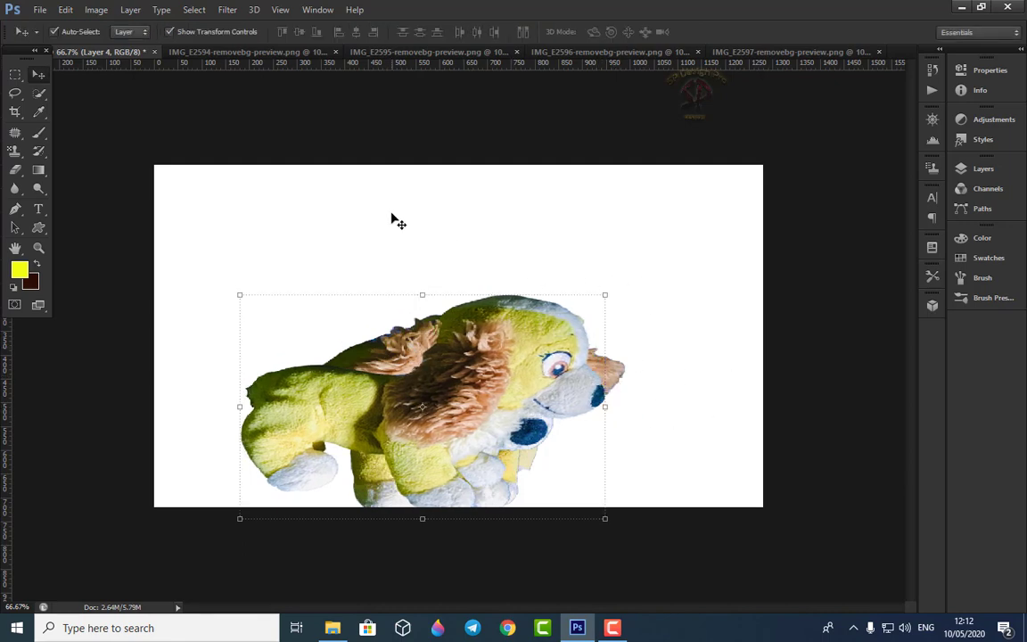
- Close the IMG_E2594, IMG_E2595 and IMG_E2596 source images
left_click(335, 52)
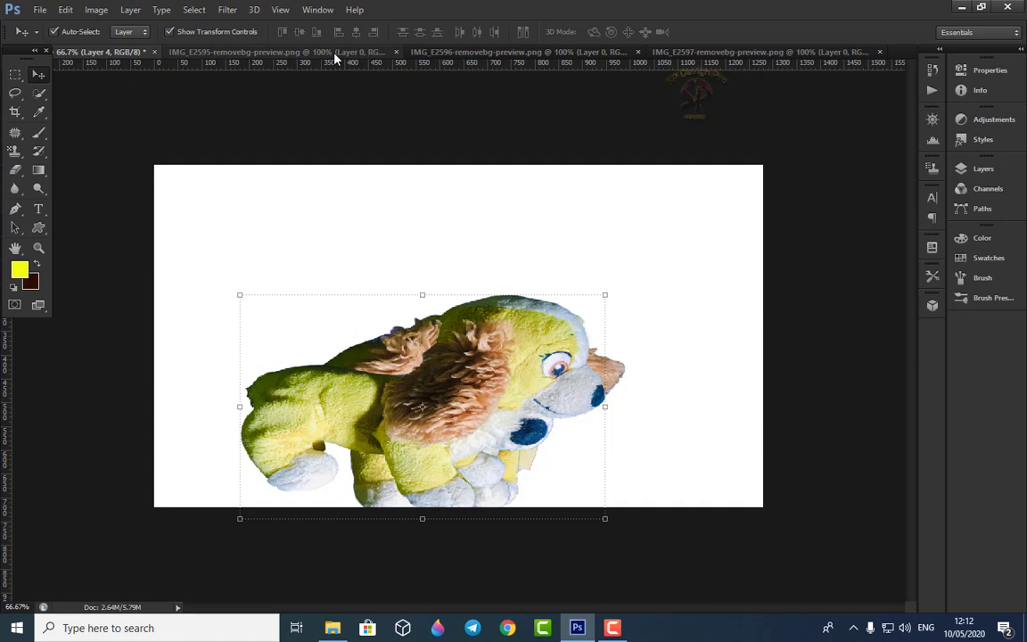
left_click(401, 52)
left_click(401, 51)
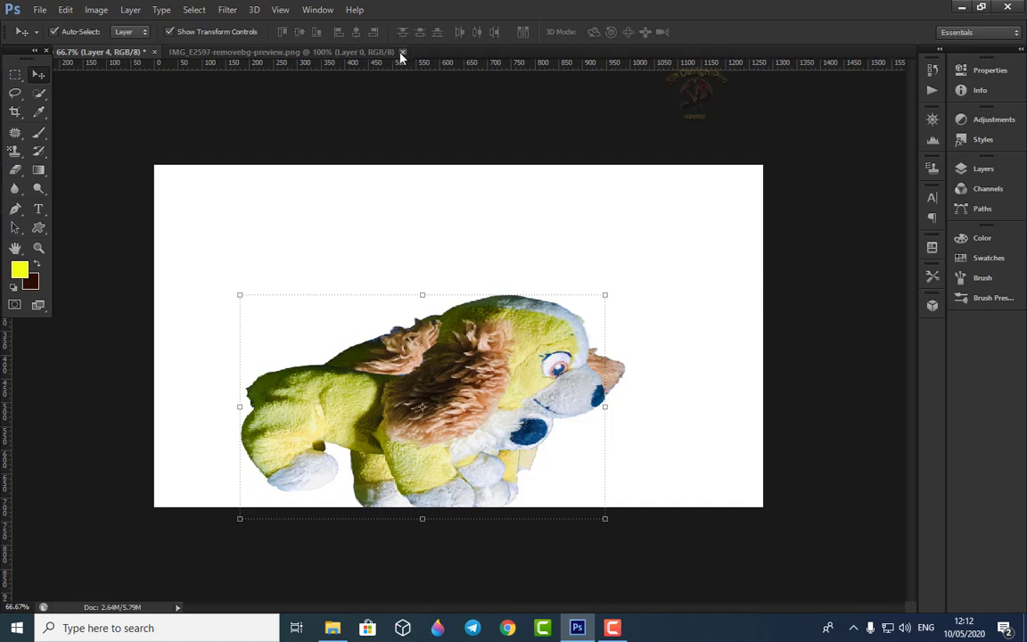
- Open IMG_E2598-removebg-preview and place its dog over the stacked dogs in the white document
left_click(42, 9)
left_click(51, 37)
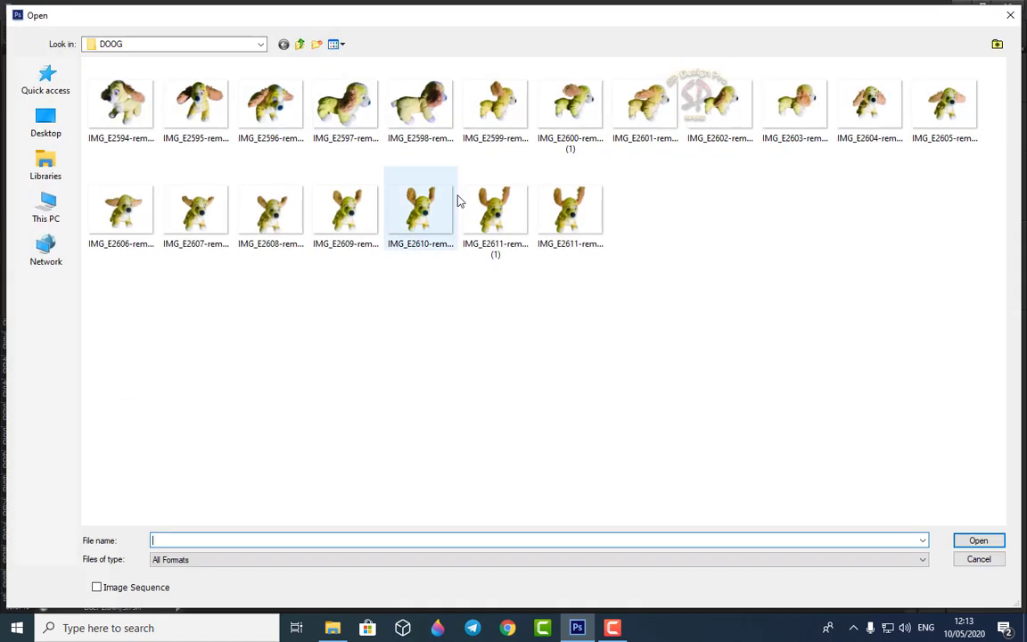
left_click(419, 111)
left_click(977, 541)
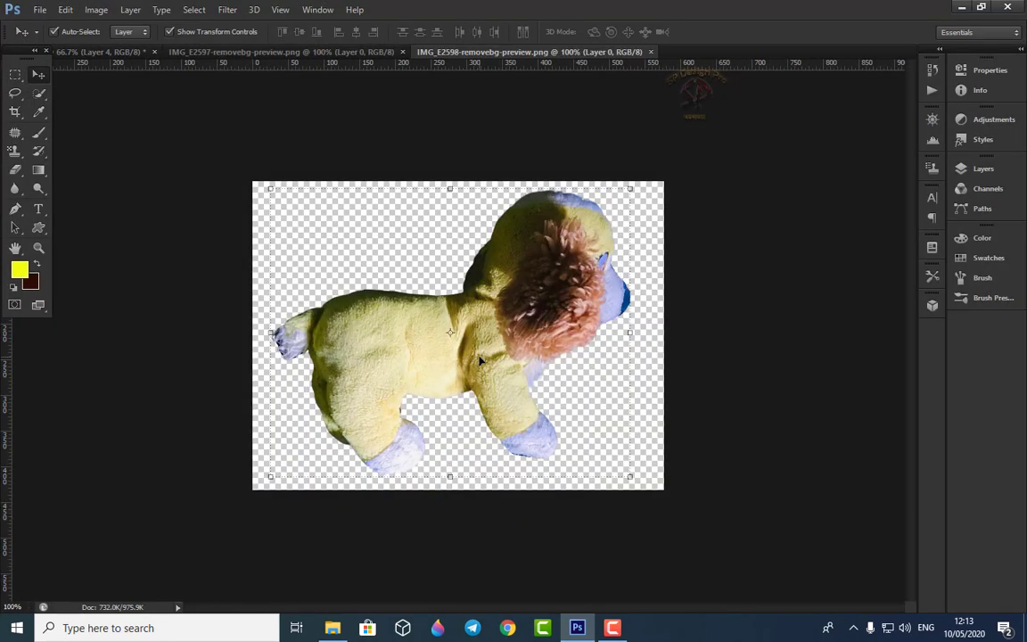
left_click_drag(406, 294, 476, 395)
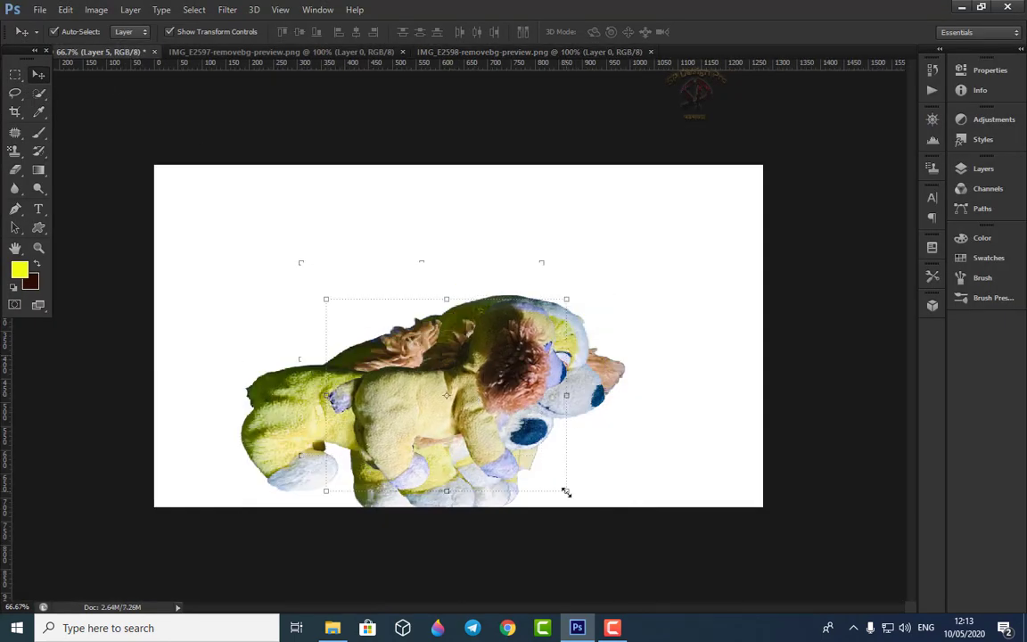
- Stretch and reposition the IMG_E2598 dog so its body and head cover the dogs beneath, and apply the transform
left_click_drag(446, 490, 446, 505)
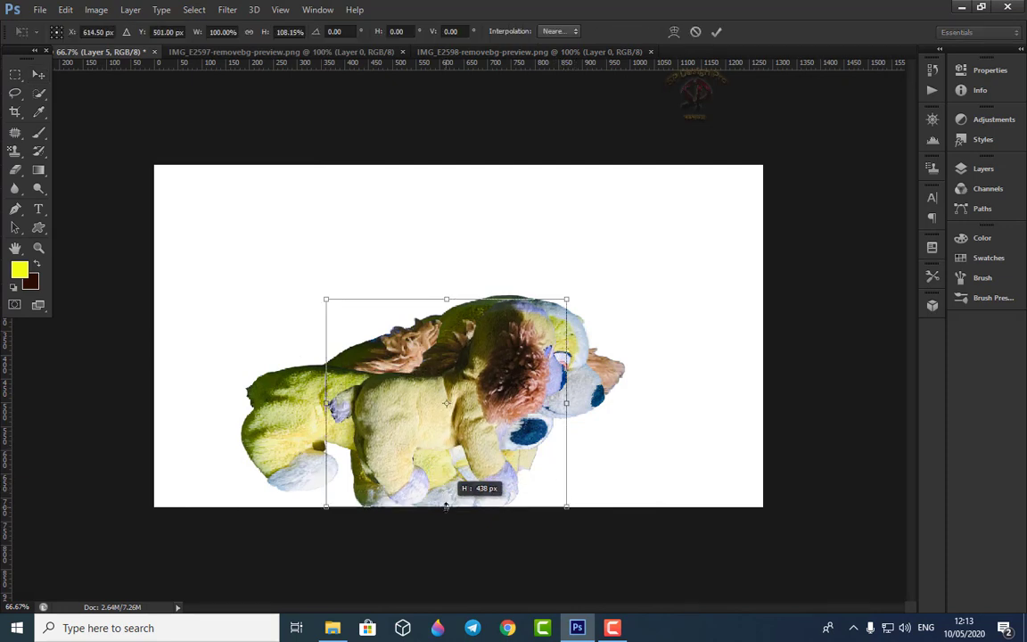
left_click_drag(326, 406, 199, 402)
left_click_drag(567, 404, 609, 417)
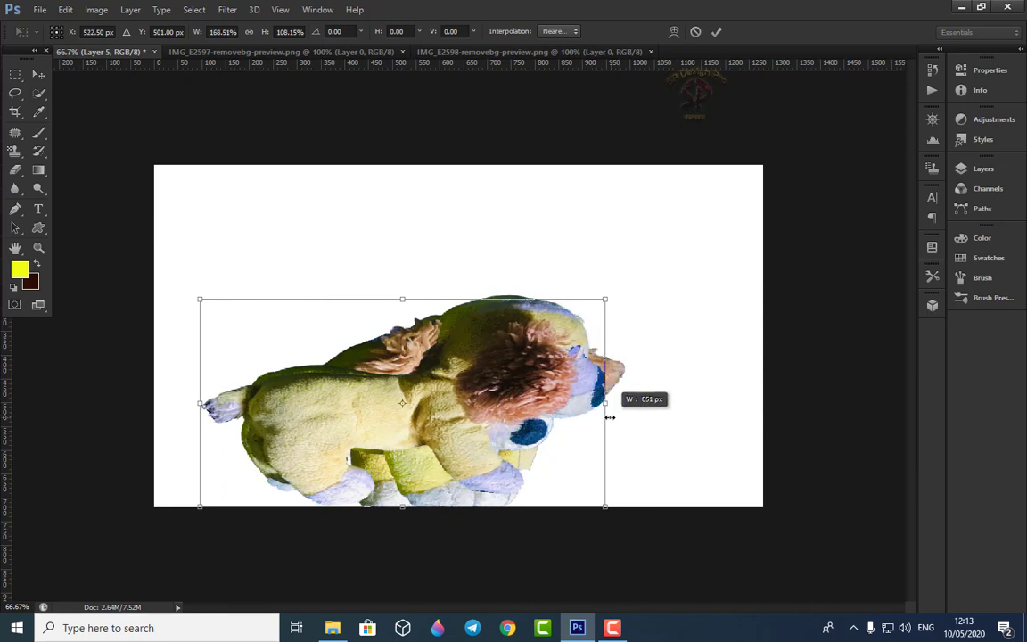
left_click_drag(403, 298, 398, 279)
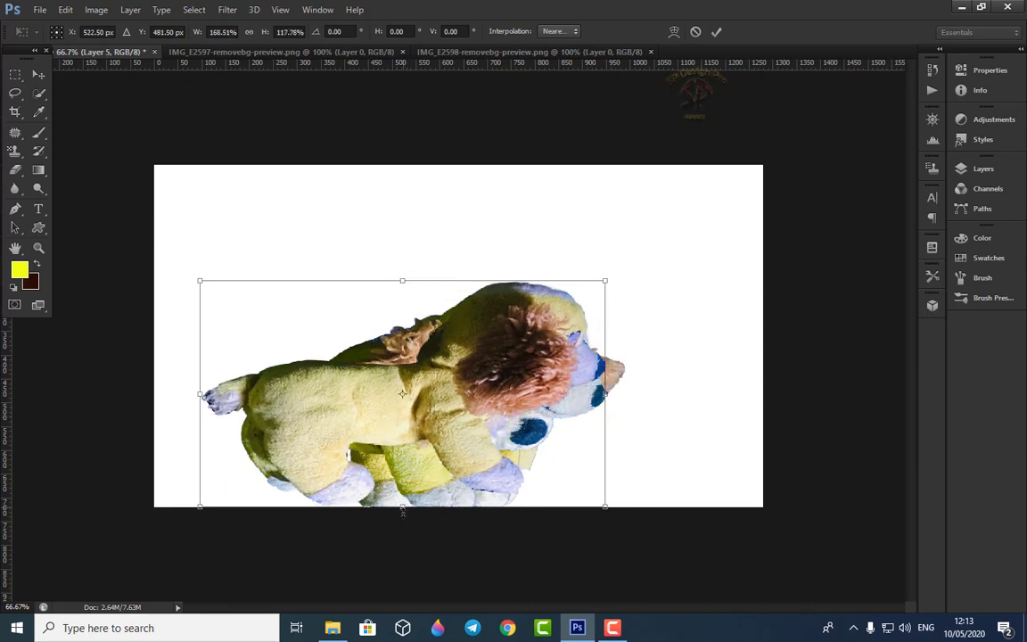
left_click_drag(402, 511, 402, 526)
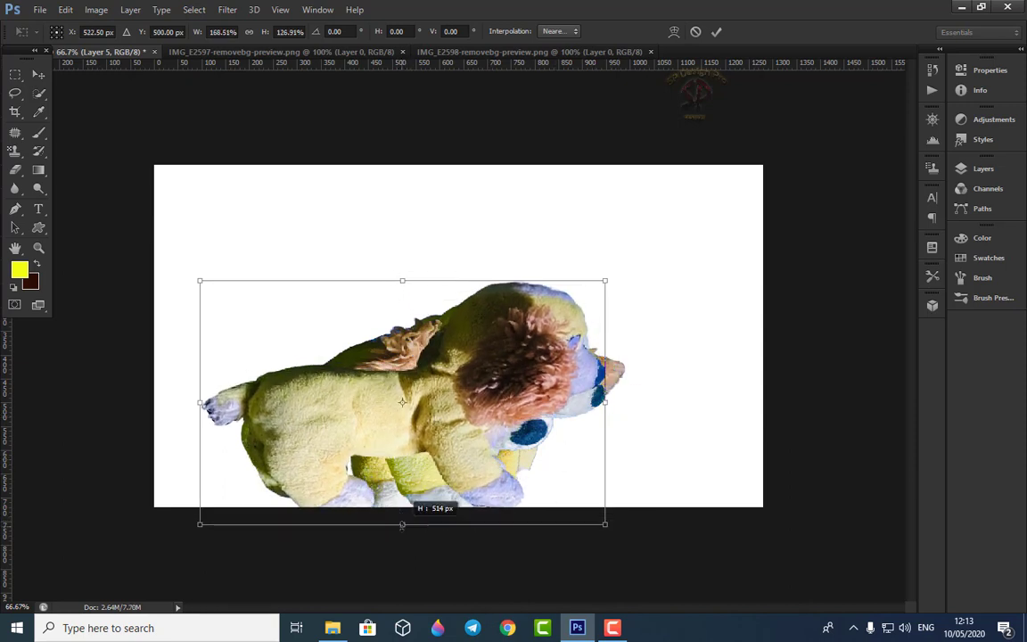
left_click_drag(604, 403, 613, 403)
left_click_drag(546, 350, 535, 356)
mouse_move(397, 284)
left_mouse_down()
mouse_move(401, 266)
mouse_move(400, 277)
left_mouse_up()
key("Return")
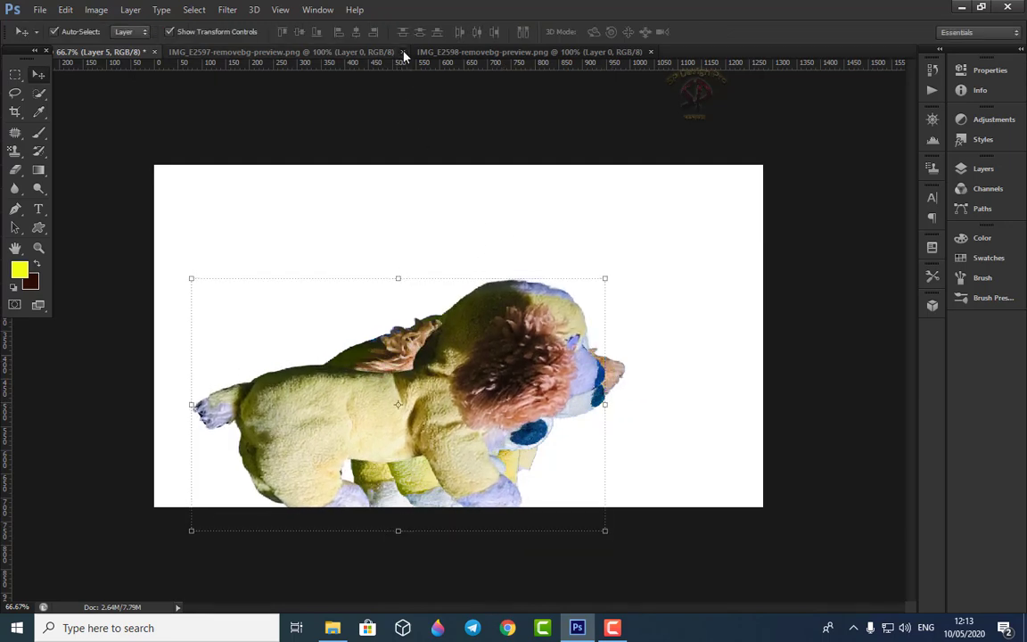
- Open IMG_E2599-removebg-preview with its embedded color profile and place its dog over the stacked dogs in the white document
left_click(39, 10)
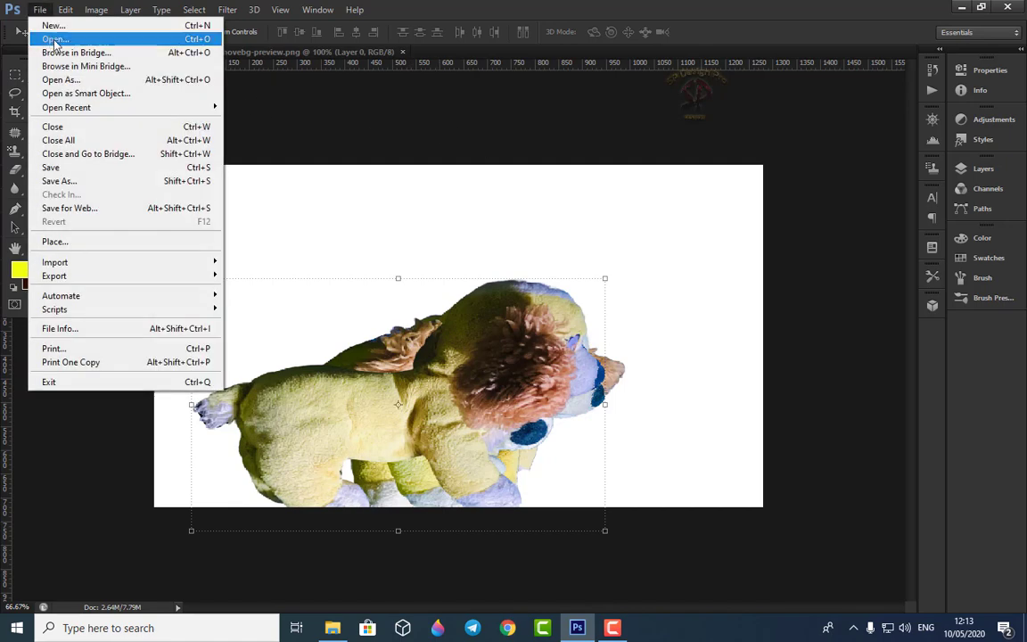
left_click(47, 40)
left_click(499, 107)
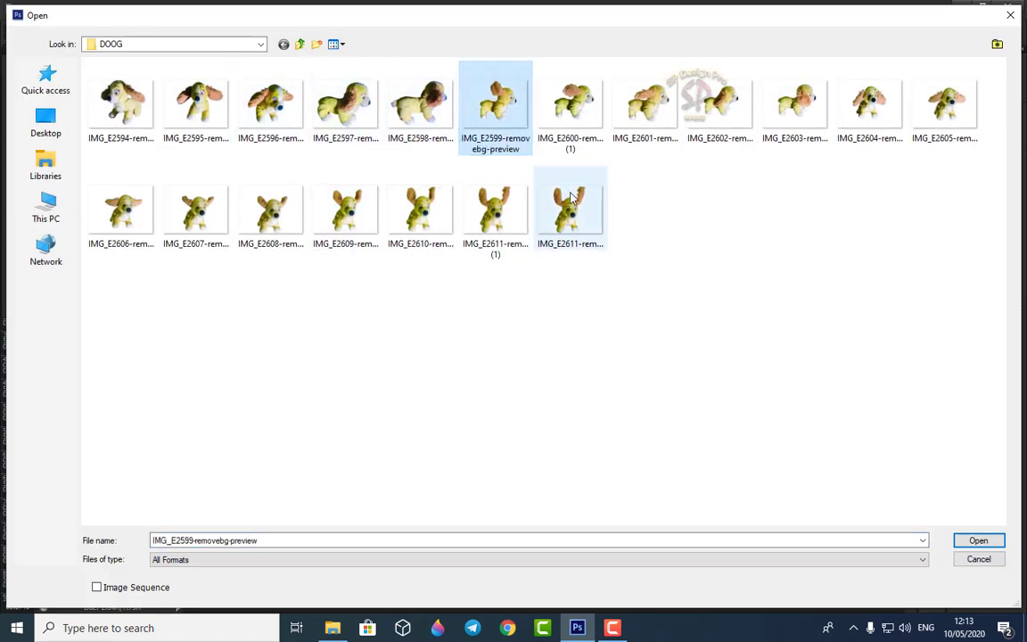
left_click(987, 543)
left_click(433, 342)
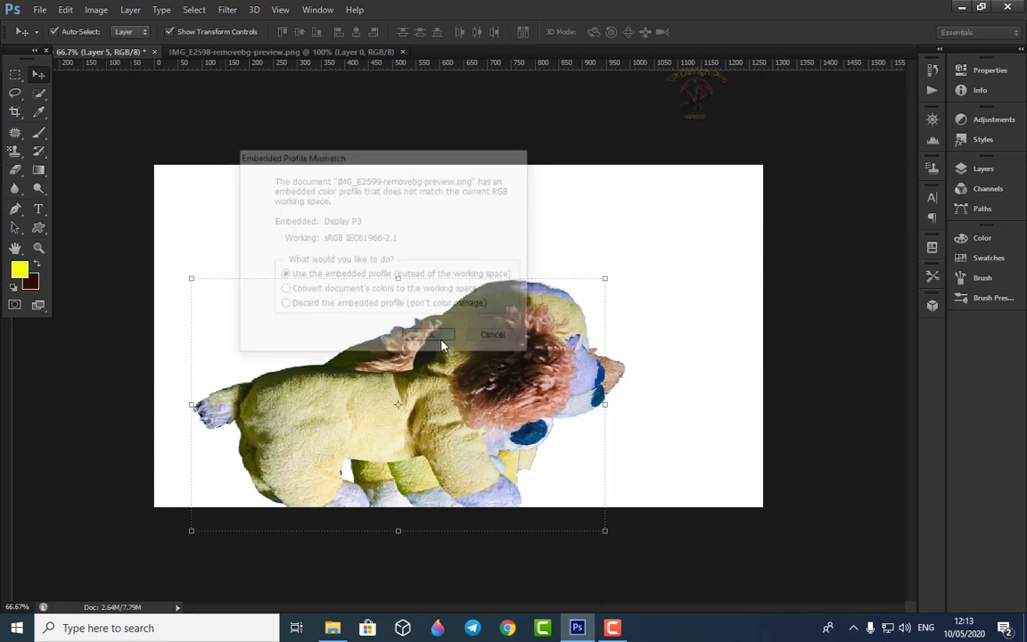
left_click_drag(446, 308, 164, 136)
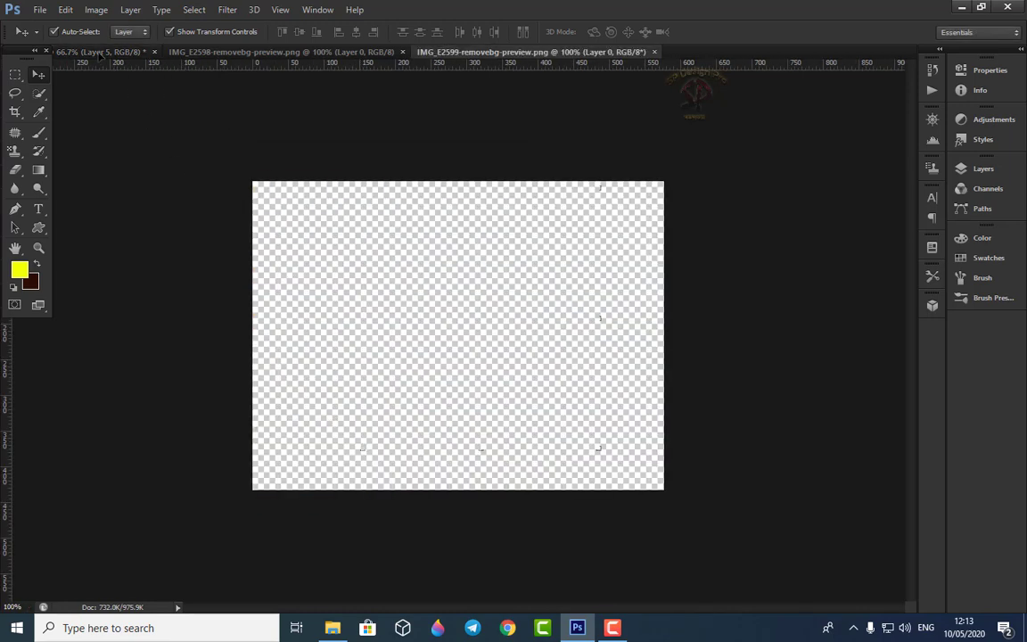
left_click_drag(101, 53, 605, 420)
- Scale the IMG_E2599 dog to about 244% width and 162% height over the dogs beneath
key("ctrl+t")
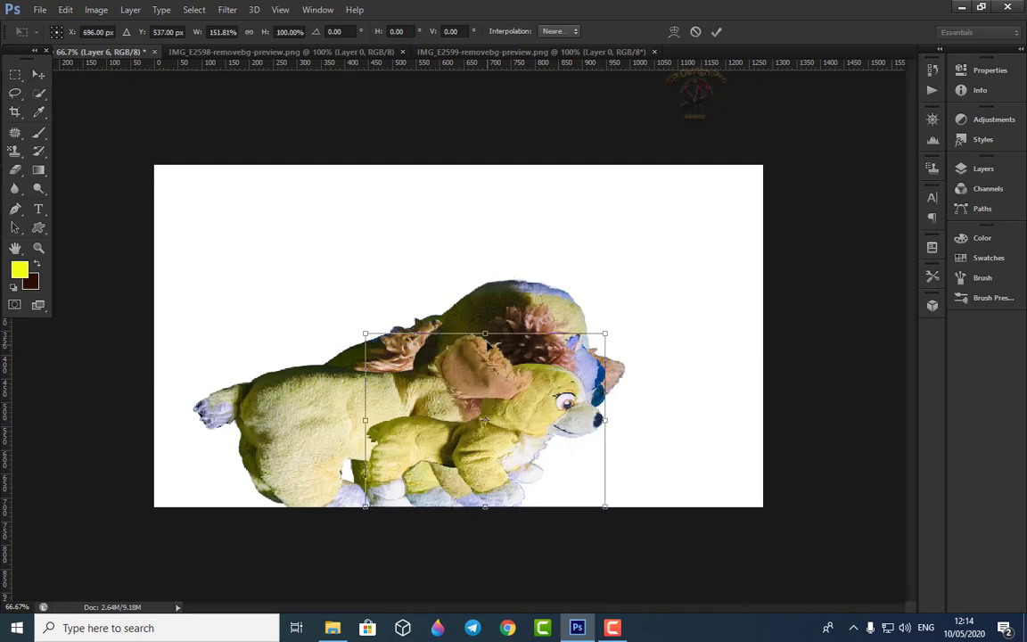
left_click_drag(461, 334, 461, 247)
left_click_drag(358, 380, 239, 397)
left_click_drag(605, 248, 628, 236)
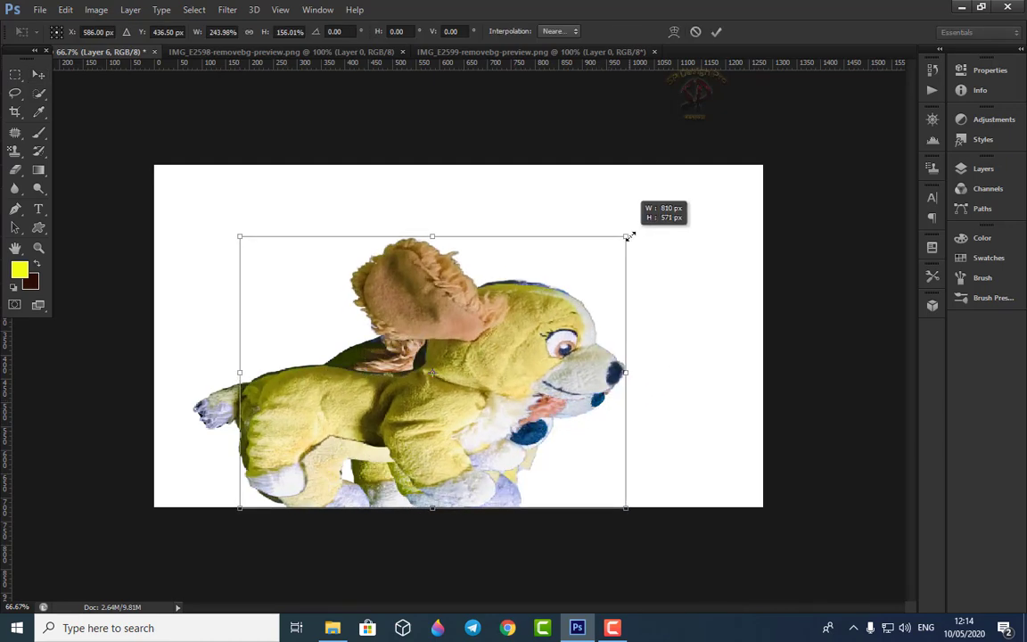
left_click_drag(238, 509, 237, 521)
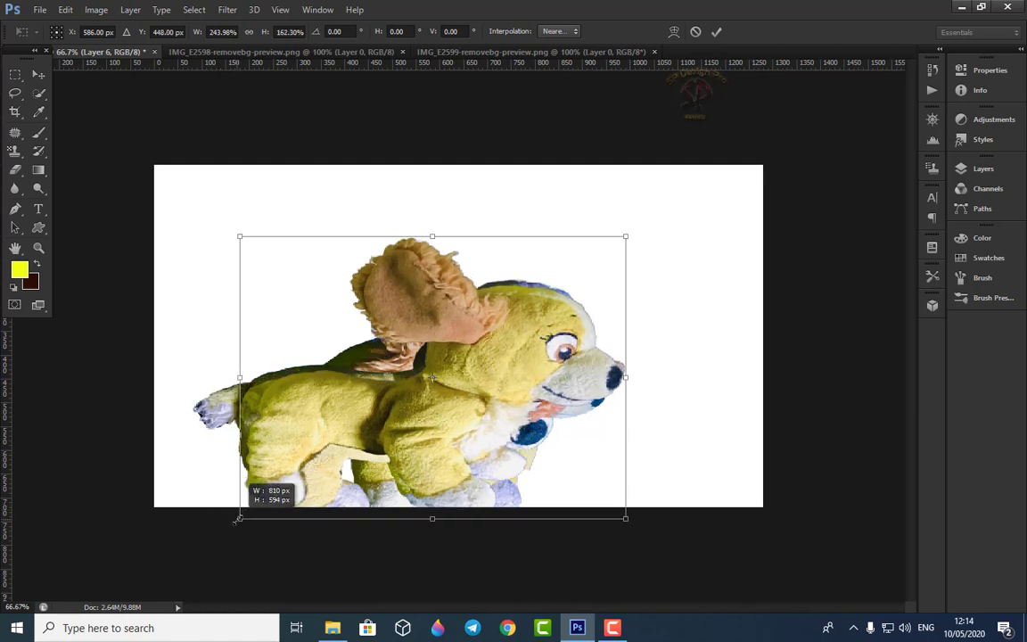
- Skew the IMG_E2599 dog by about 2.3°, enlarge it to about 256% width and 171% height, and apply the transform
mouse_move(432, 236)
left_mouse_down()
mouse_move(430, 211)
mouse_move(411, 232)
mouse_move(423, 235)
left_mouse_up()
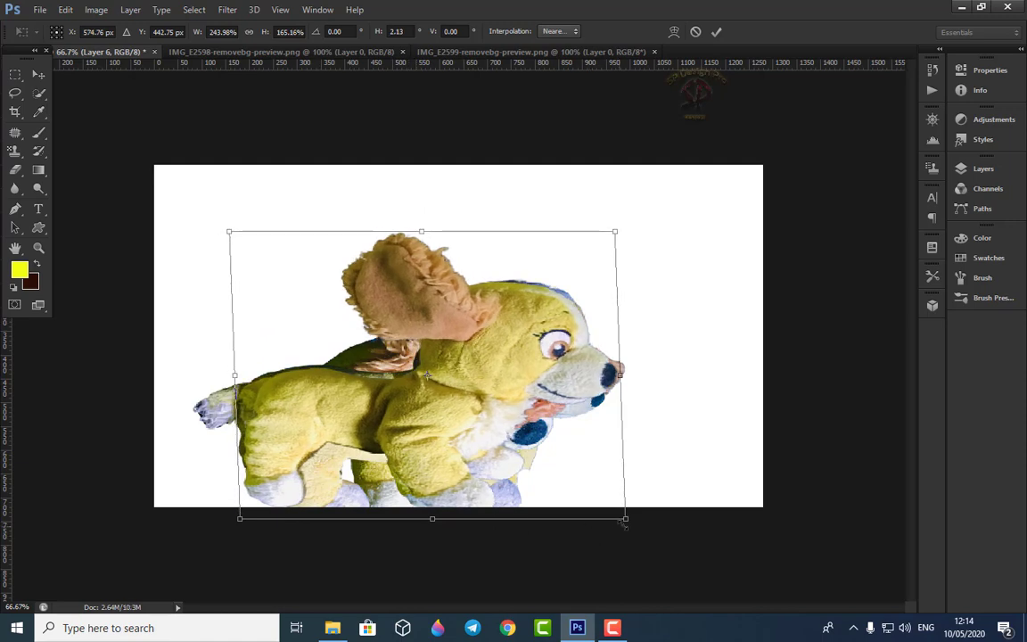
left_click_drag(626, 525, 641, 525)
left_click_drag(245, 524, 236, 521)
left_click_drag(230, 232, 224, 223)
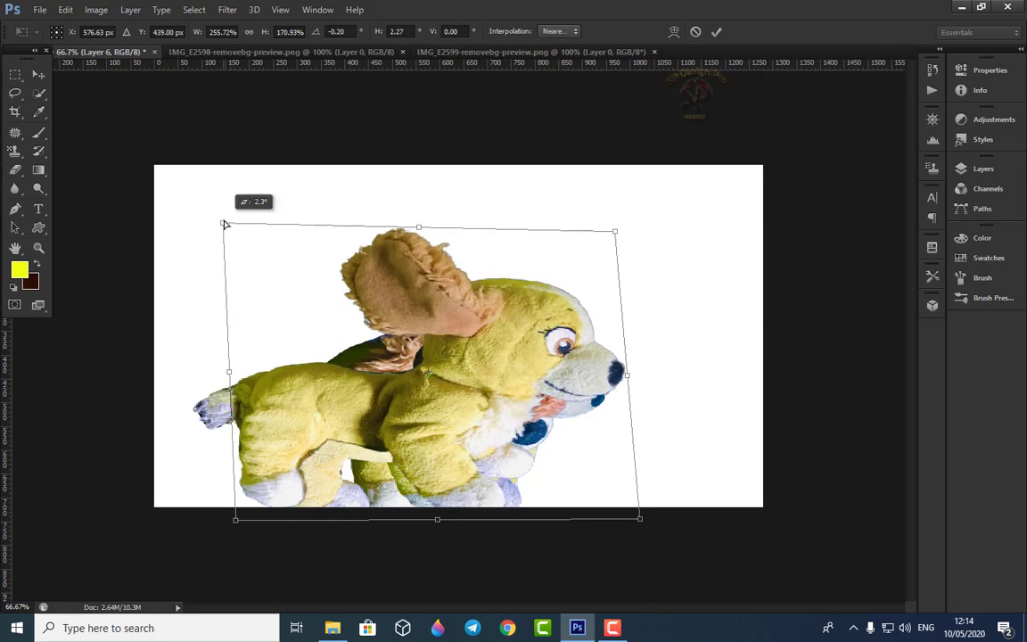
key("Return")
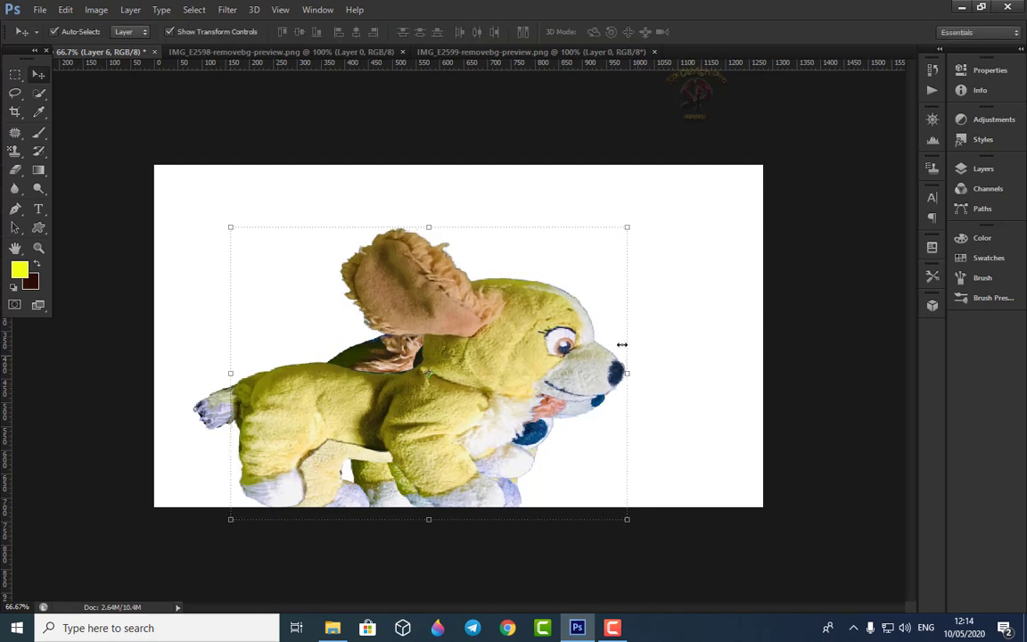
- Close the IMG_E2598 source image and open IMG_E2600-removebg-preview (1)
left_click(44, 13)
left_click(402, 52)
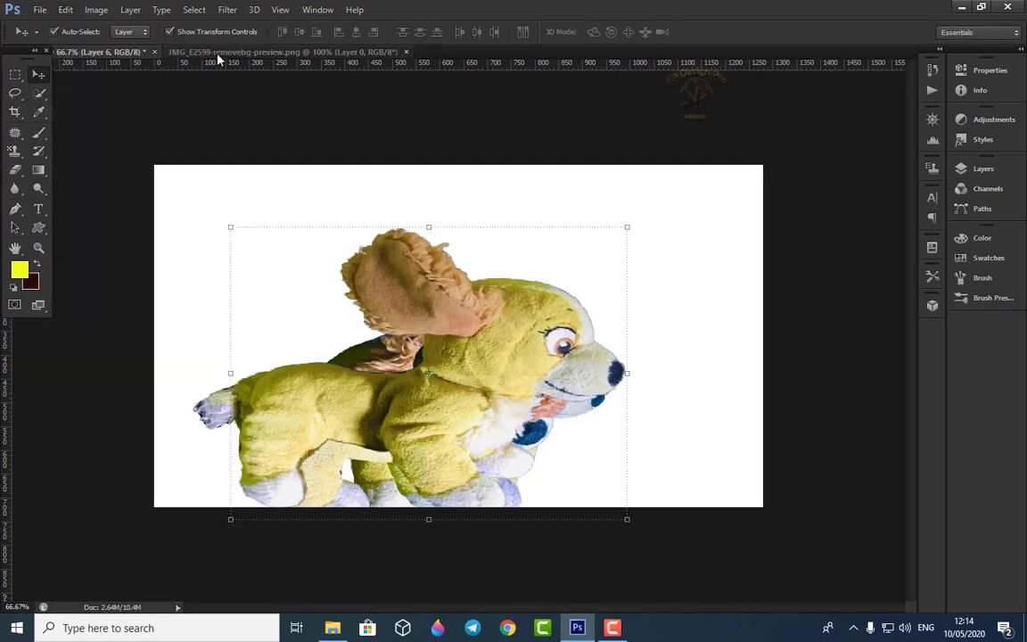
left_click(41, 12)
left_click(45, 36)
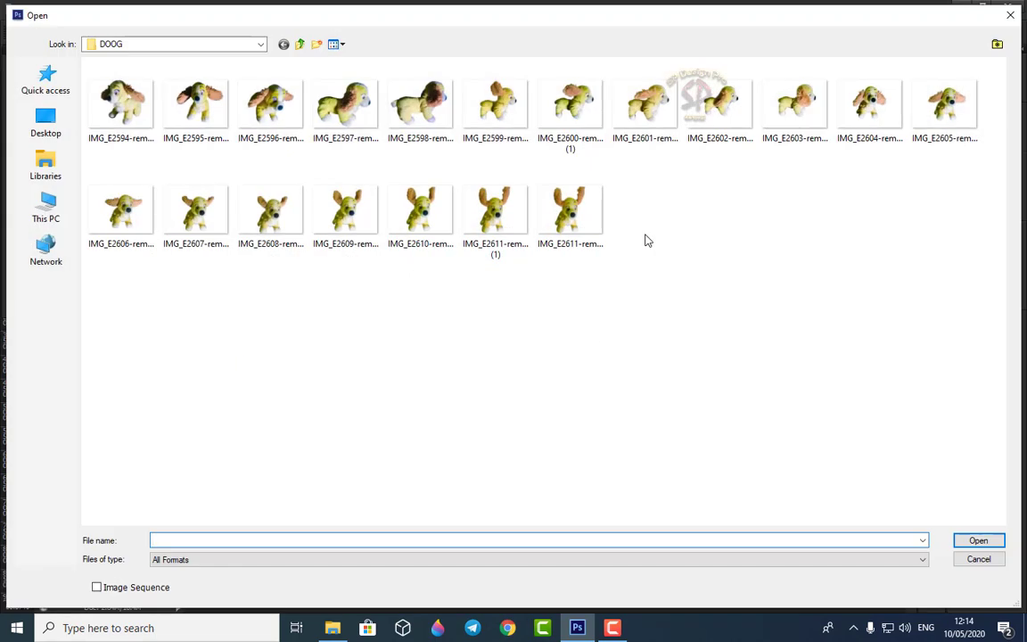
left_click(570, 103)
left_click(977, 540)
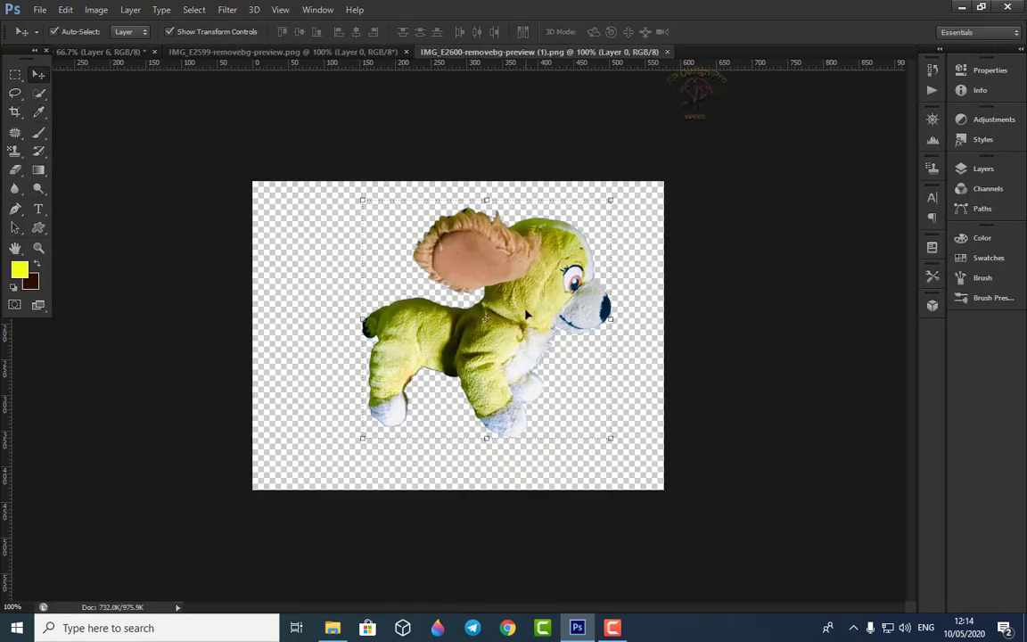
- Place the IMG_E2600 dog over the stacked dogs, scale it to about 234% width and 180% height, and apply the transform
left_click_drag(535, 294, 618, 370)
left_click_drag(475, 304, 475, 267)
left_click_drag(332, 365, 241, 367)
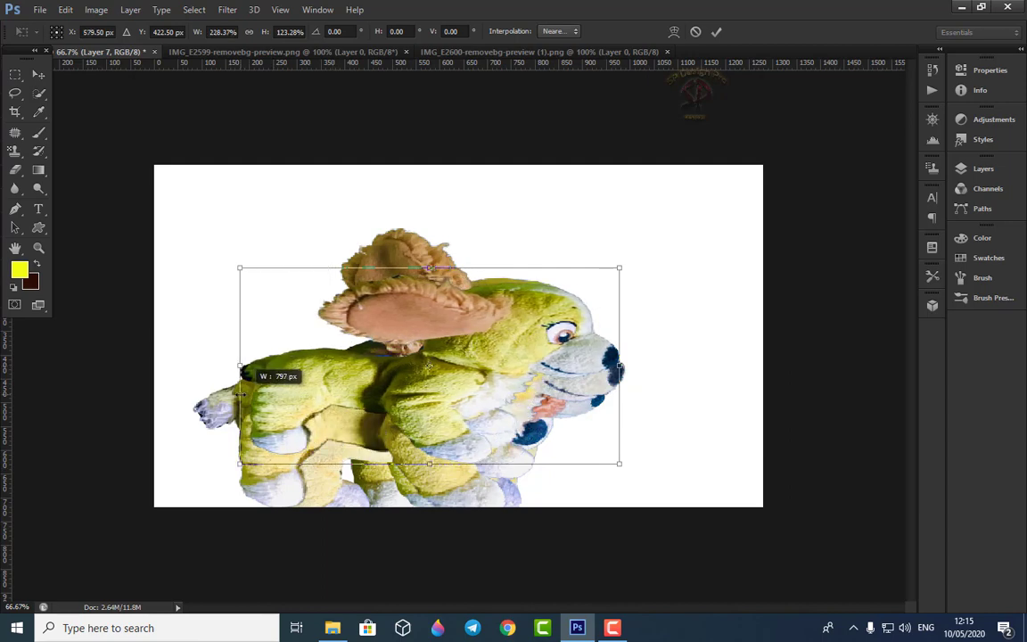
left_click_drag(425, 464, 429, 499)
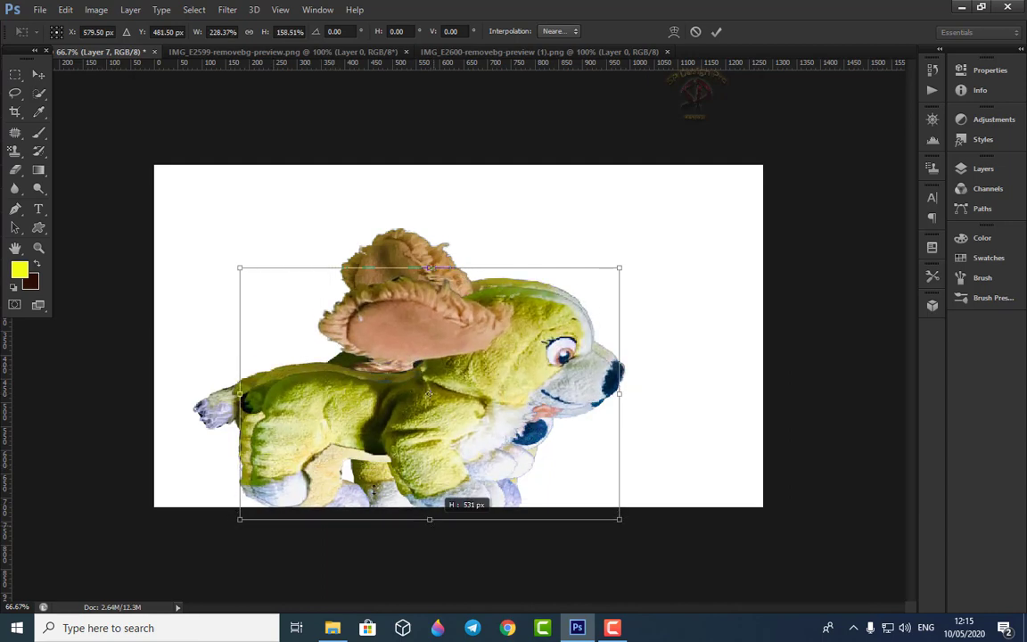
left_click_drag(239, 393, 228, 398)
left_click_drag(425, 267, 425, 255)
left_click_drag(424, 519, 424, 530)
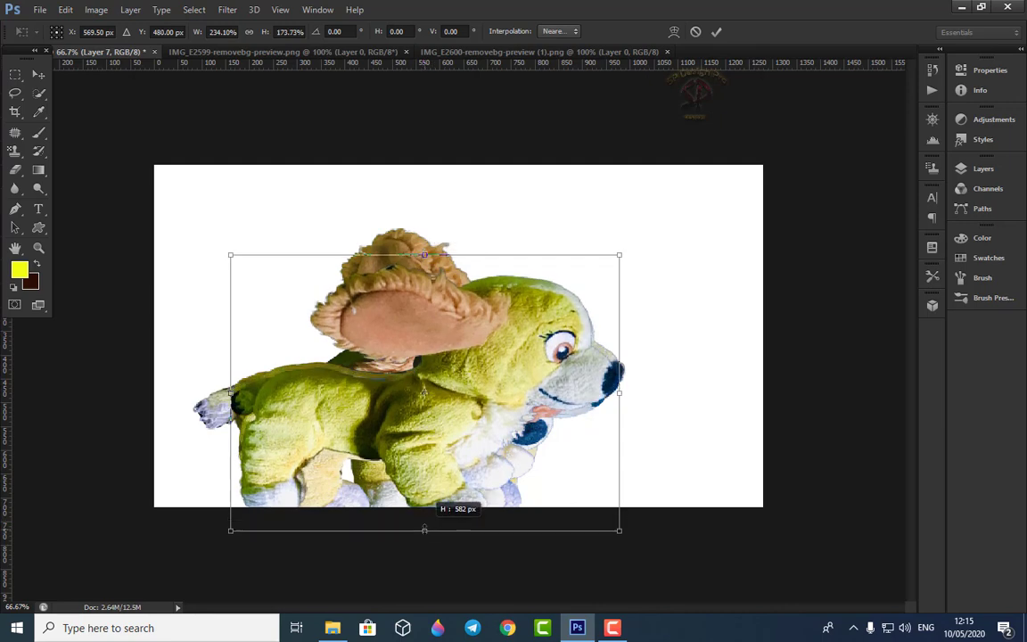
left_click_drag(424, 257, 427, 246)
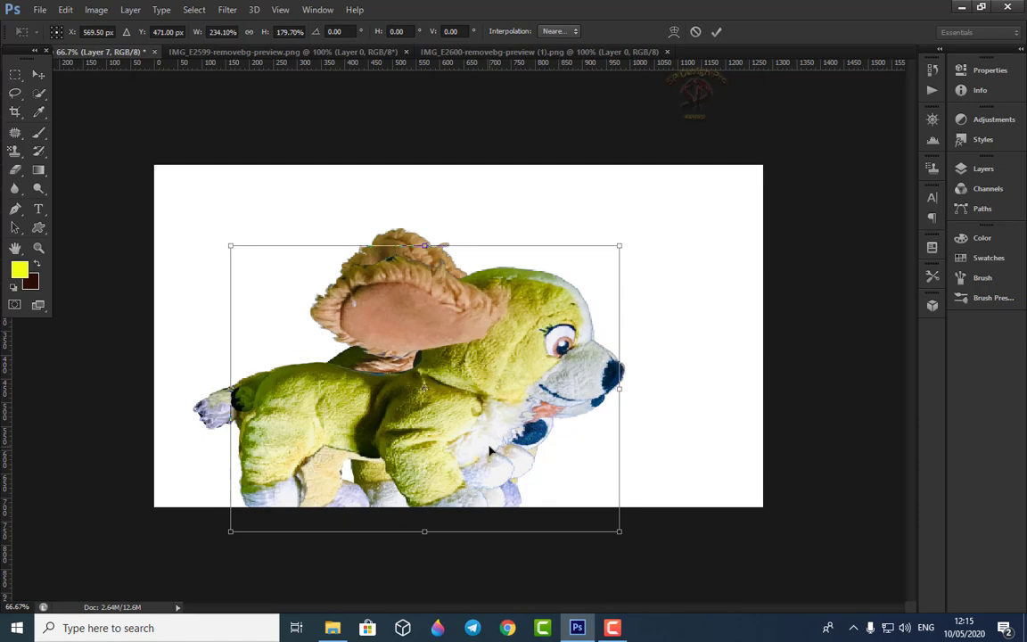
key("Return")
left_click(40, 9)
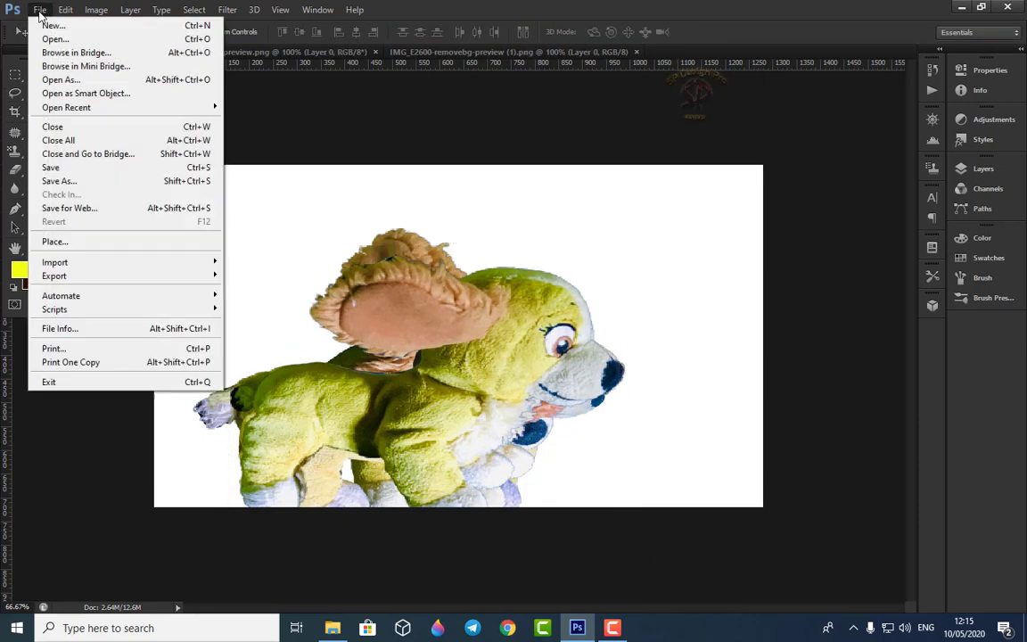
left_click(40, 32)
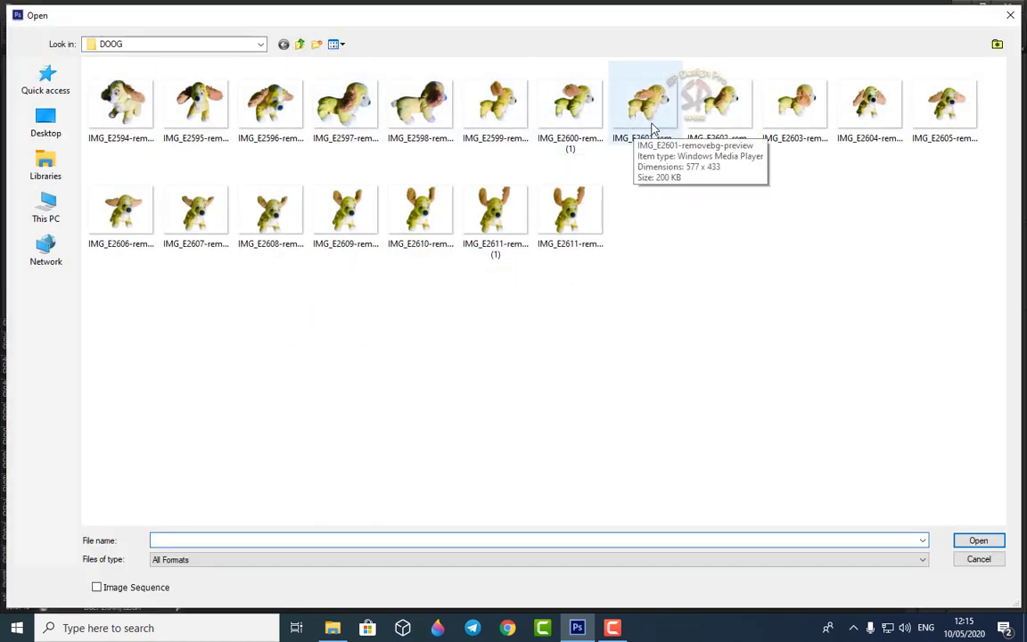
left_click(1011, 15)
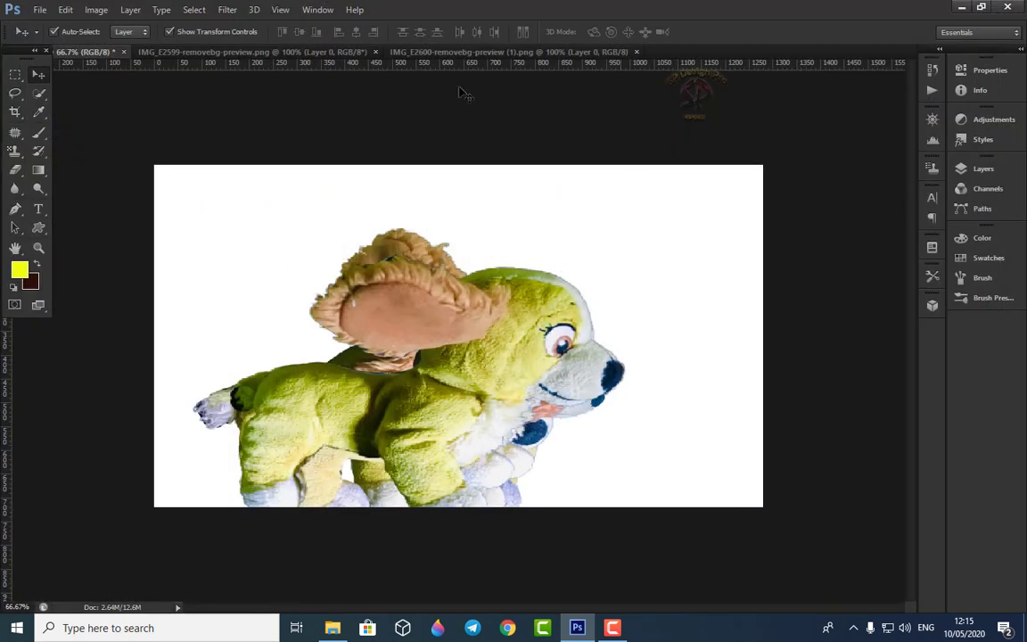
- Close the IMG_E2599 source image and open IMG_E2602-removebg-preview
left_click(375, 52)
left_click(39, 11)
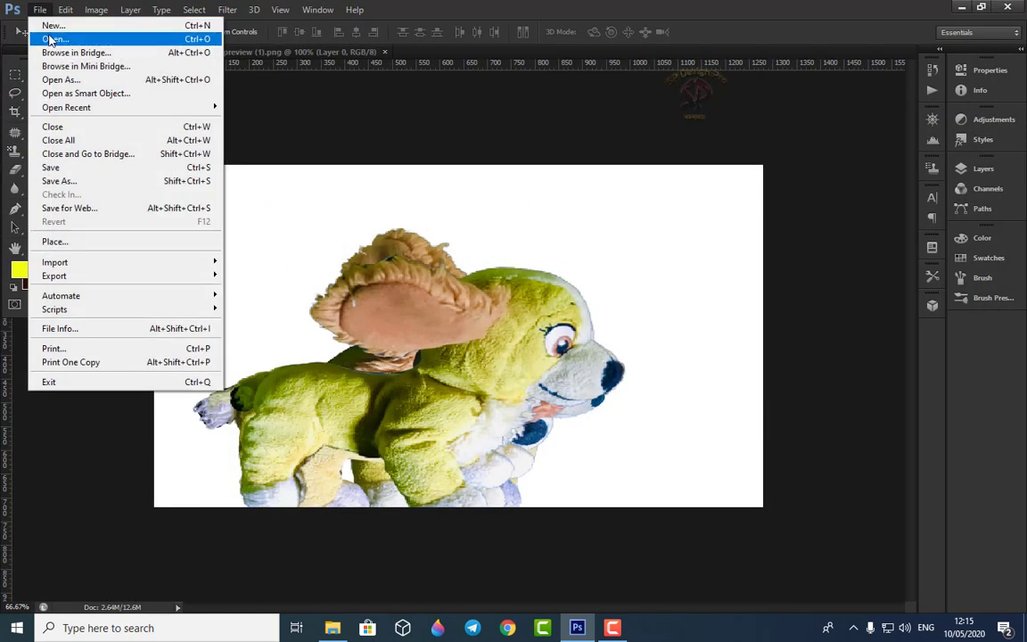
left_click(45, 40)
left_click(731, 84)
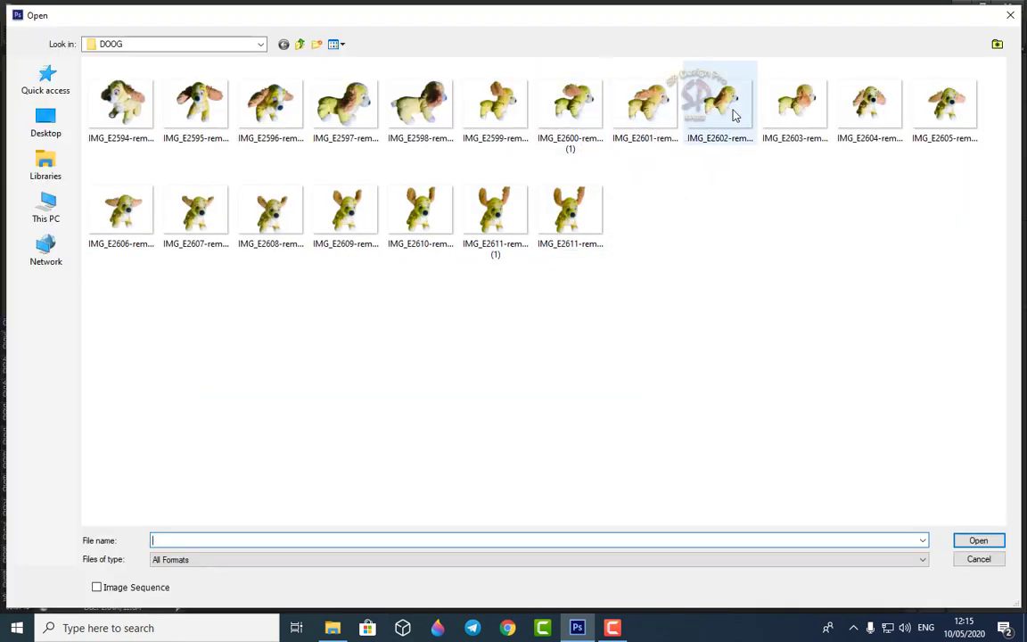
left_click(974, 543)
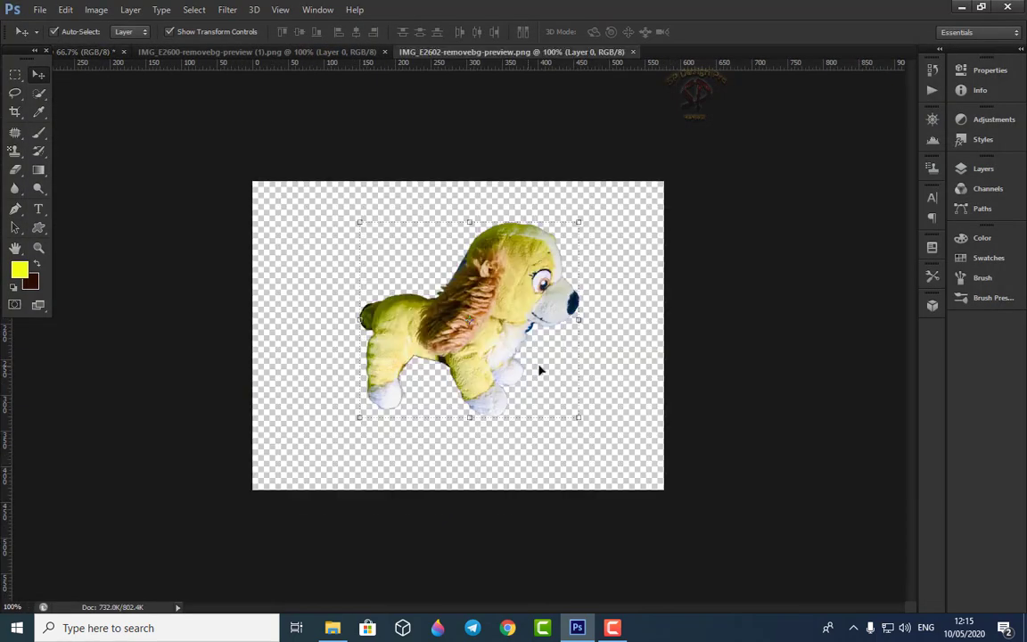
- Fit the IMG_E2602 dog over the stacked dogs at about 275% width and 185% height, and close the IMG_E2600 source image
left_click_drag(544, 313, 618, 384)
left_click_drag(331, 448, 230, 510)
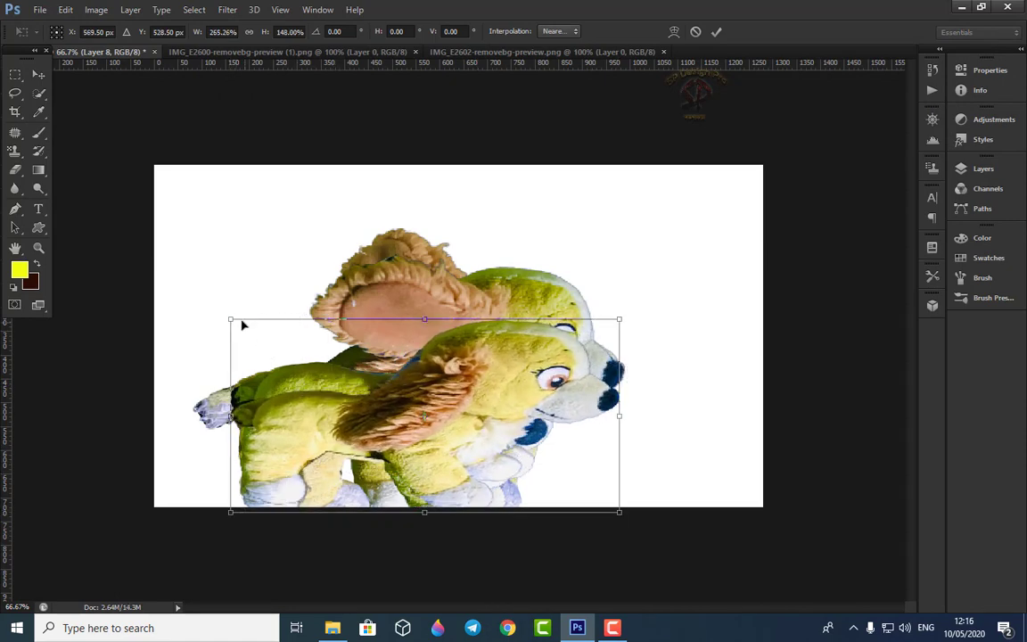
left_click_drag(230, 319, 222, 272)
left_click_drag(620, 395, 625, 391)
left_click_drag(422, 272, 423, 271)
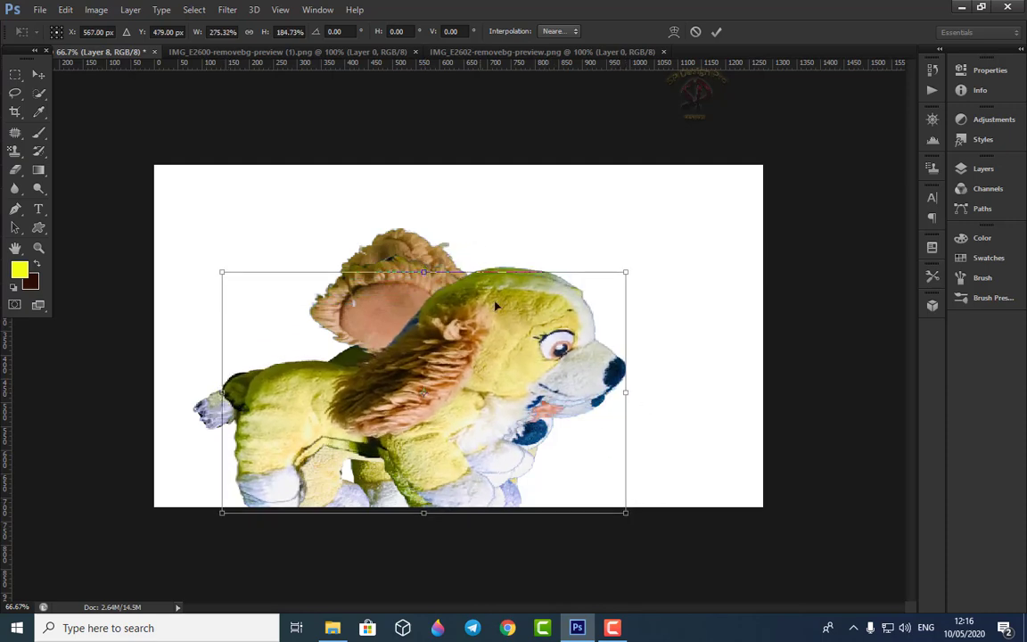
key("Return")
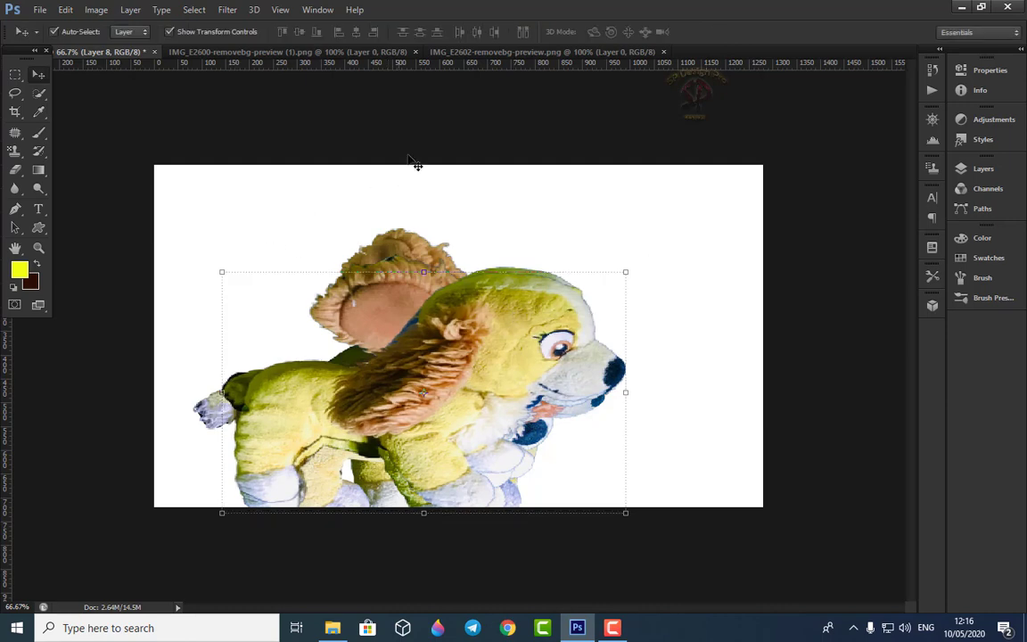
left_click(415, 52)
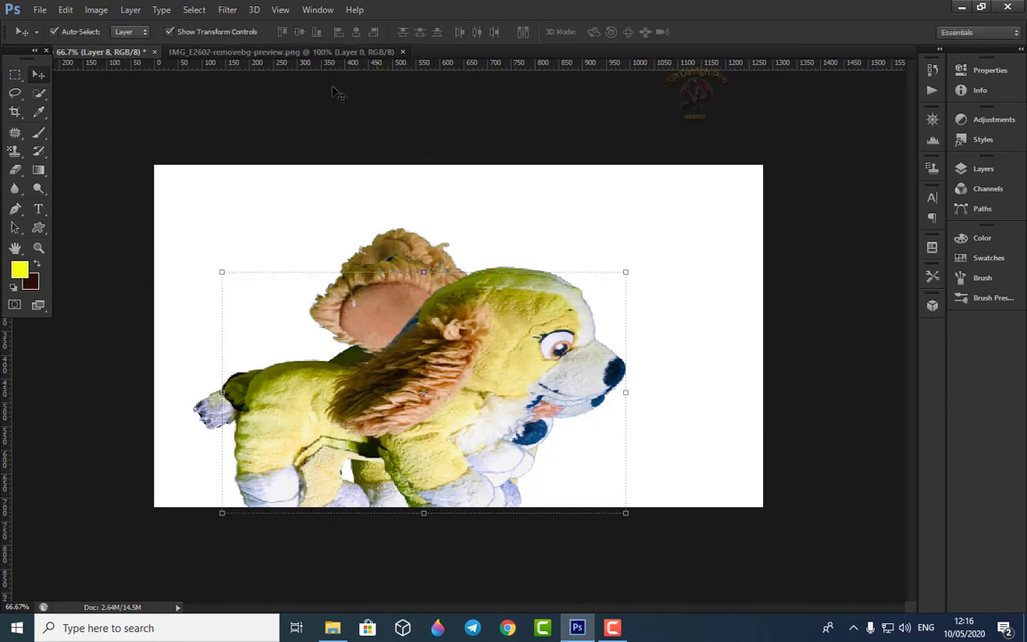
left_click(38, 12)
left_click(44, 39)
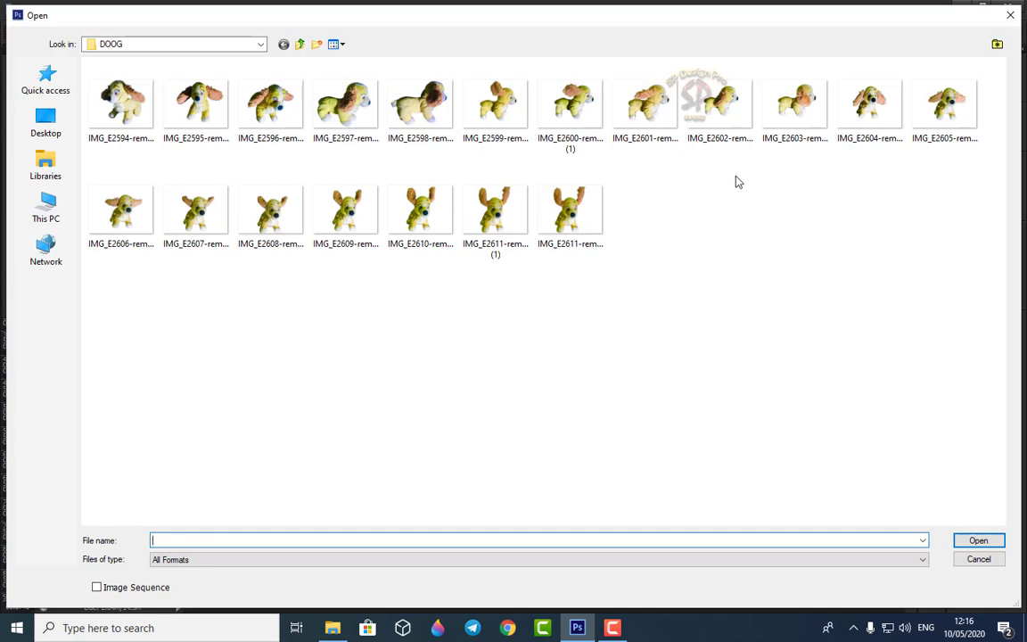
left_click(802, 111)
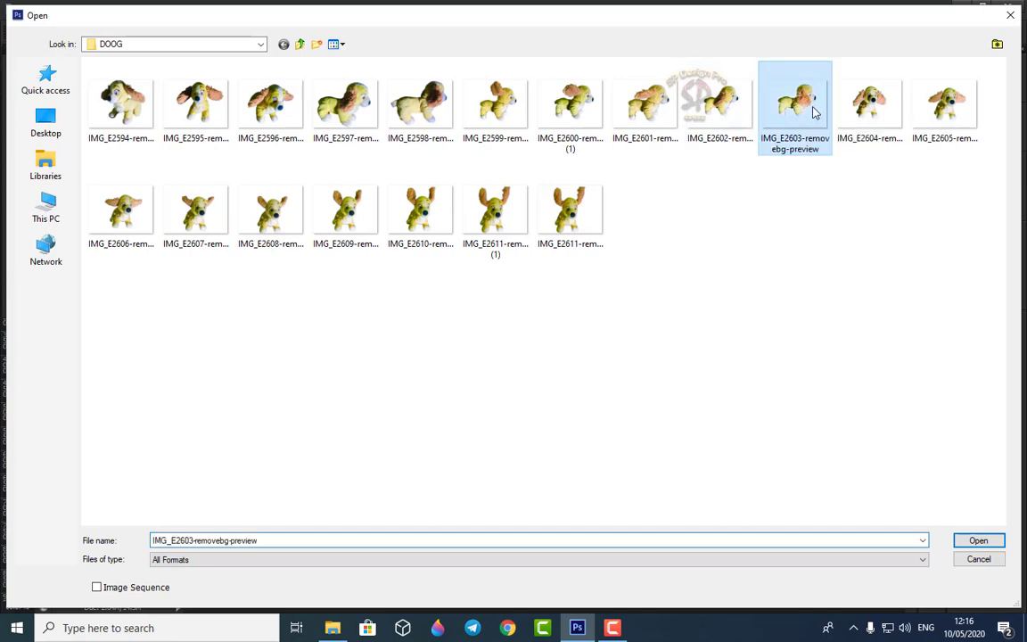
left_click(1009, 17)
- Open the IMG_E2603-removebg-preview image
left_click(40, 12)
left_click(45, 39)
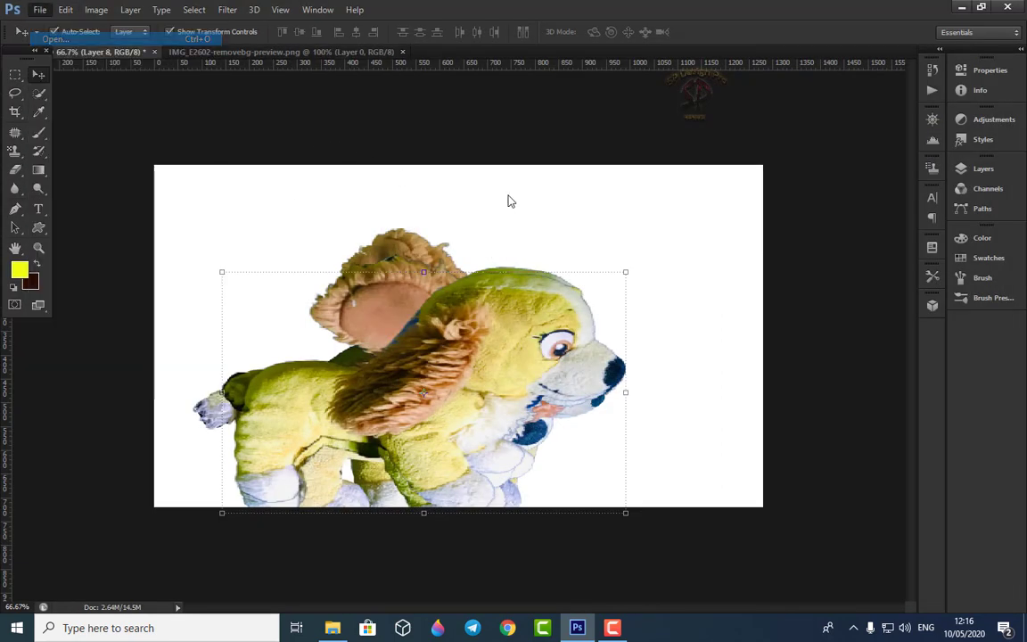
left_click(804, 136)
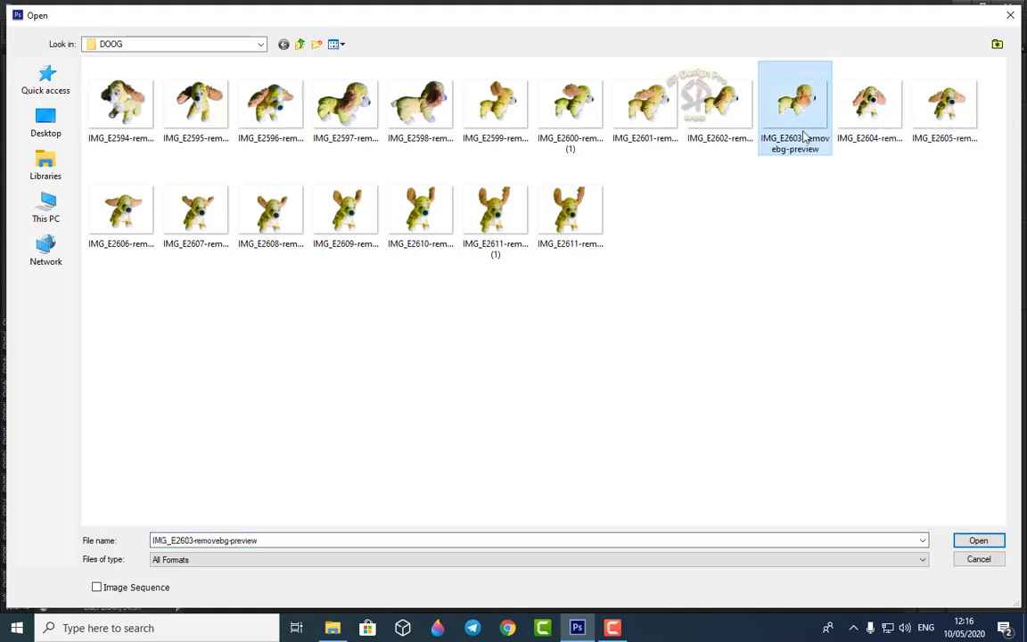
left_click(962, 546)
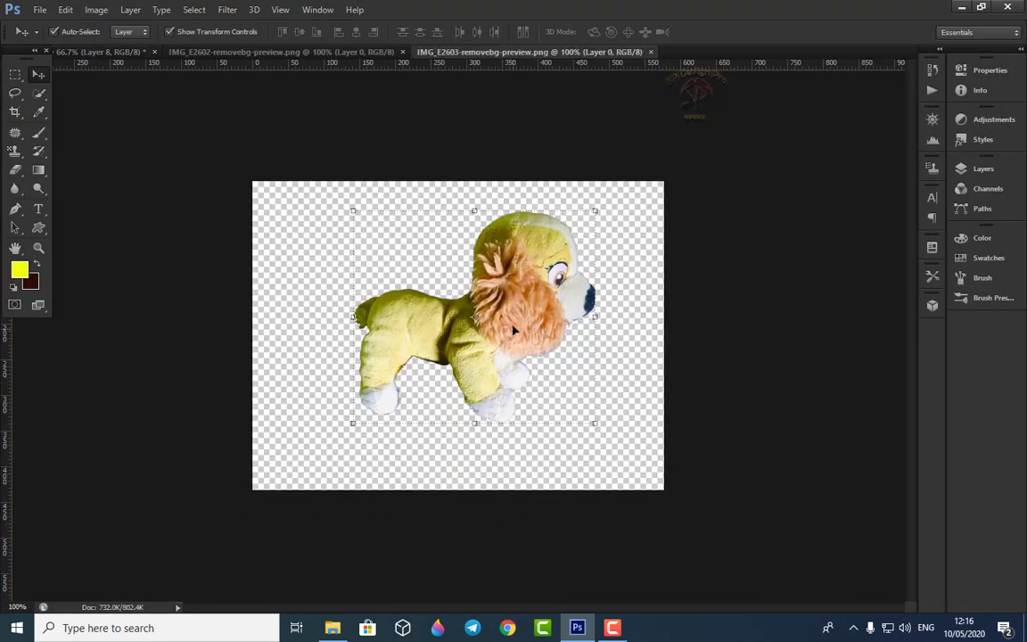
- Place the IMG_E2603 dog over the stacked dogs, scale it to about 246% width and 182% height, and apply the transform
left_click_drag(477, 294, 618, 392)
left_click_drag(481, 322, 481, 284)
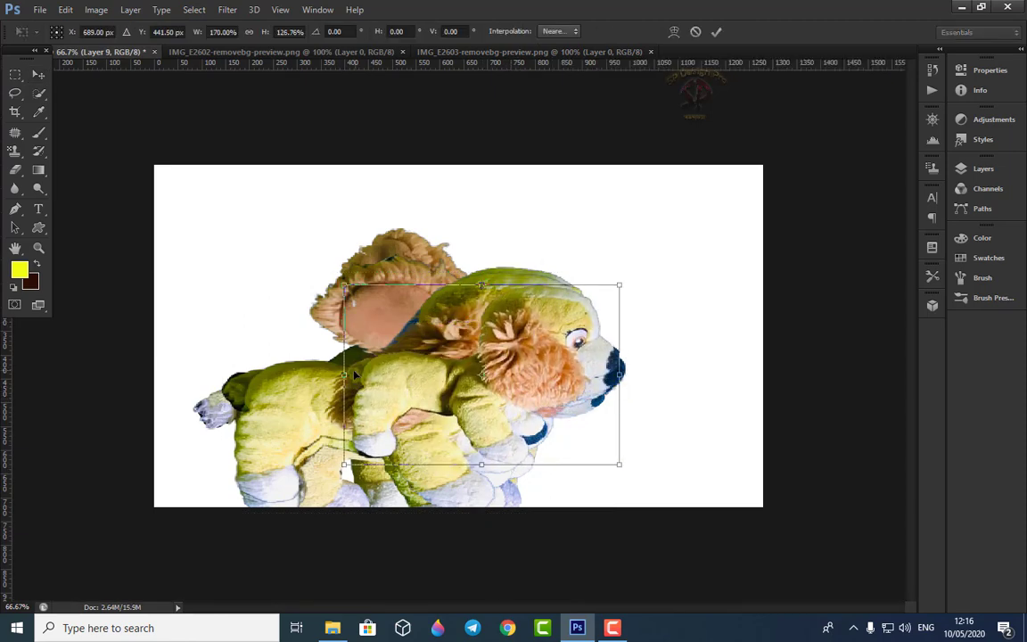
left_click_drag(343, 374, 230, 403)
left_click_drag(424, 464, 424, 518)
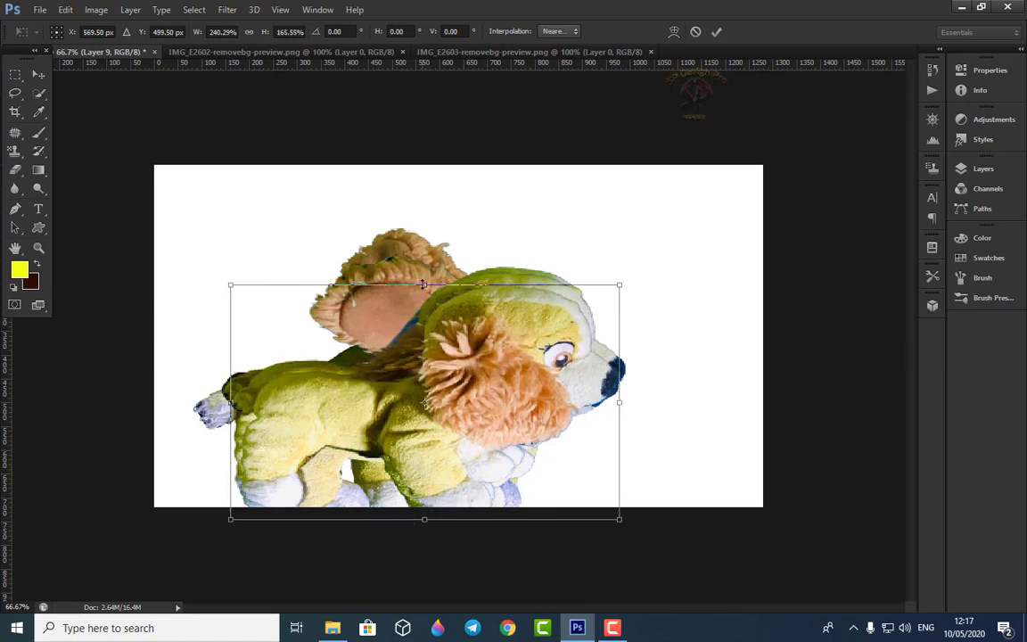
left_click_drag(423, 284, 423, 262)
left_click_drag(229, 389, 222, 390)
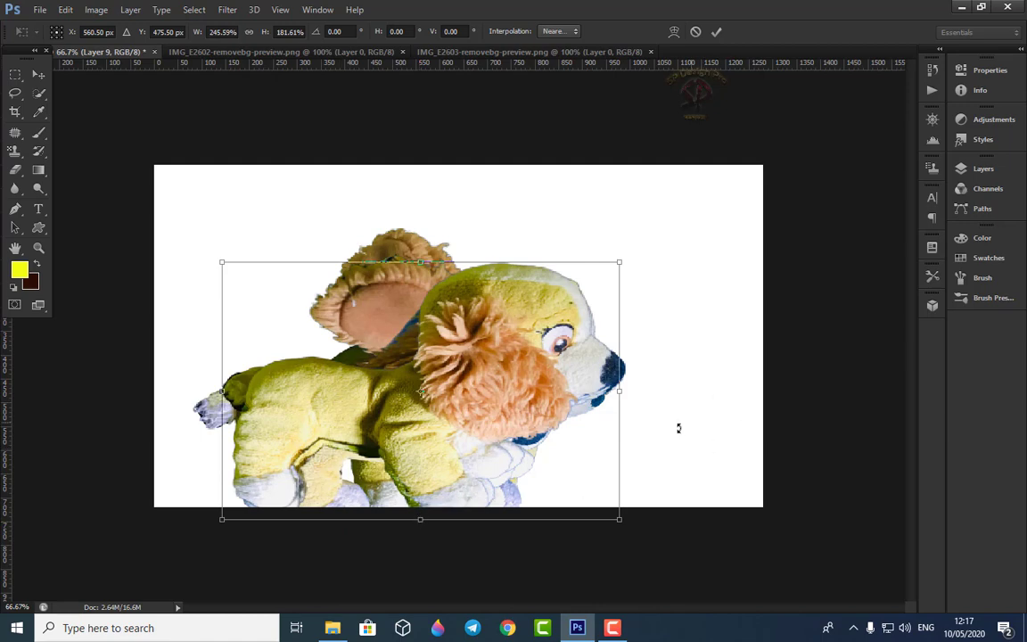
key("Return")
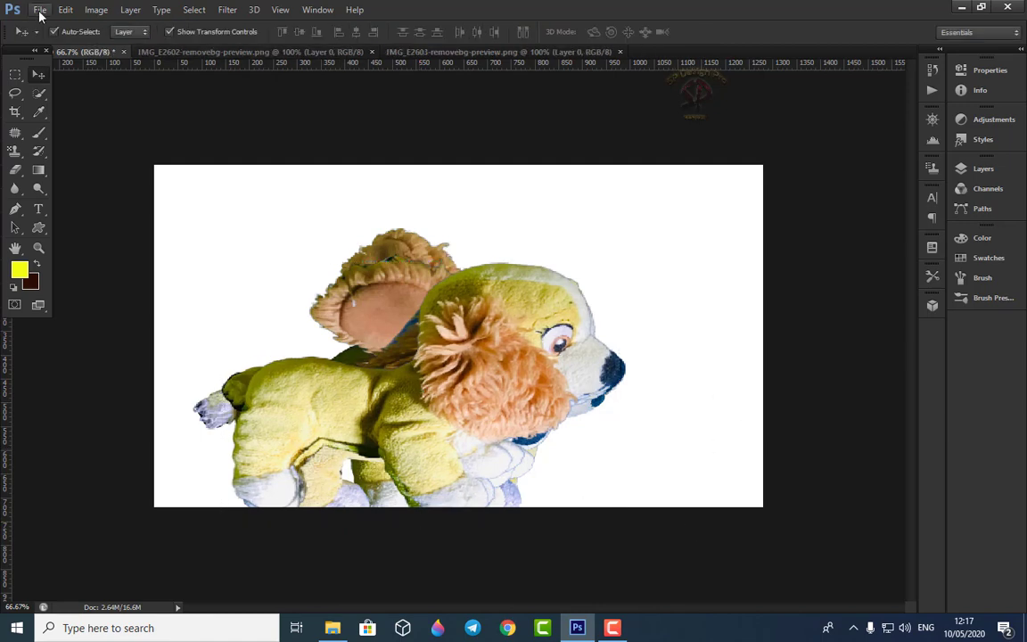
- Close the IMG_E2602 source image and open IMG_E2604-removebg-preview
left_click(372, 52)
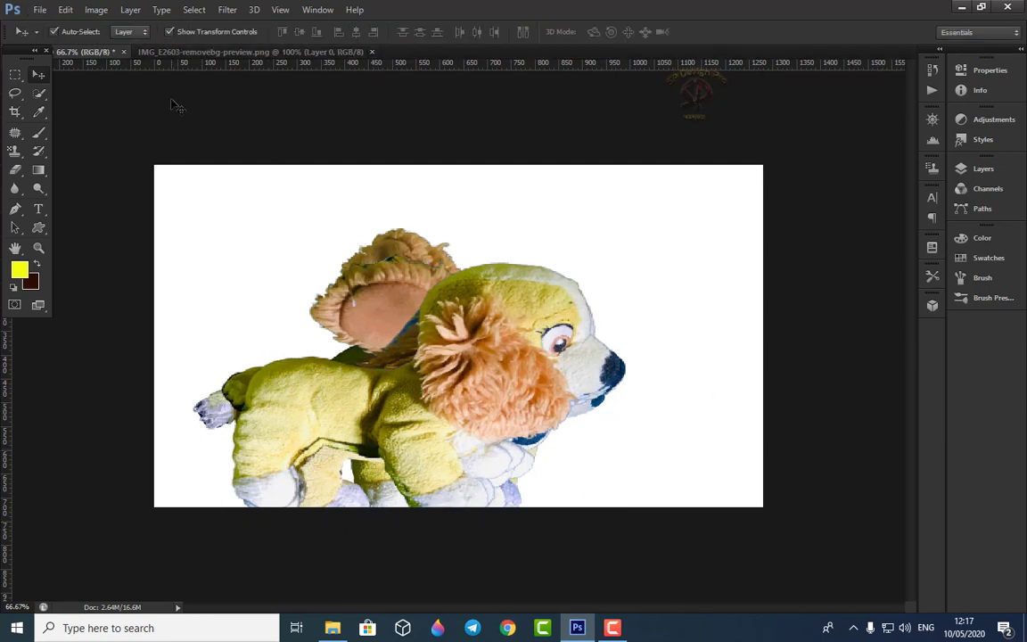
left_click(40, 11)
left_click(52, 38)
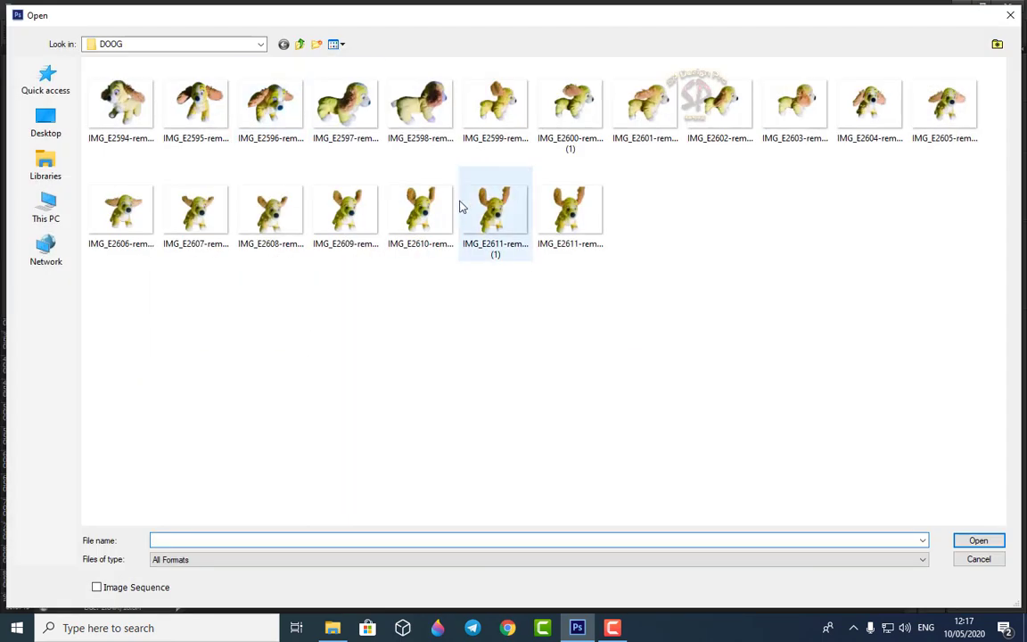
left_click(873, 111)
left_click(978, 539)
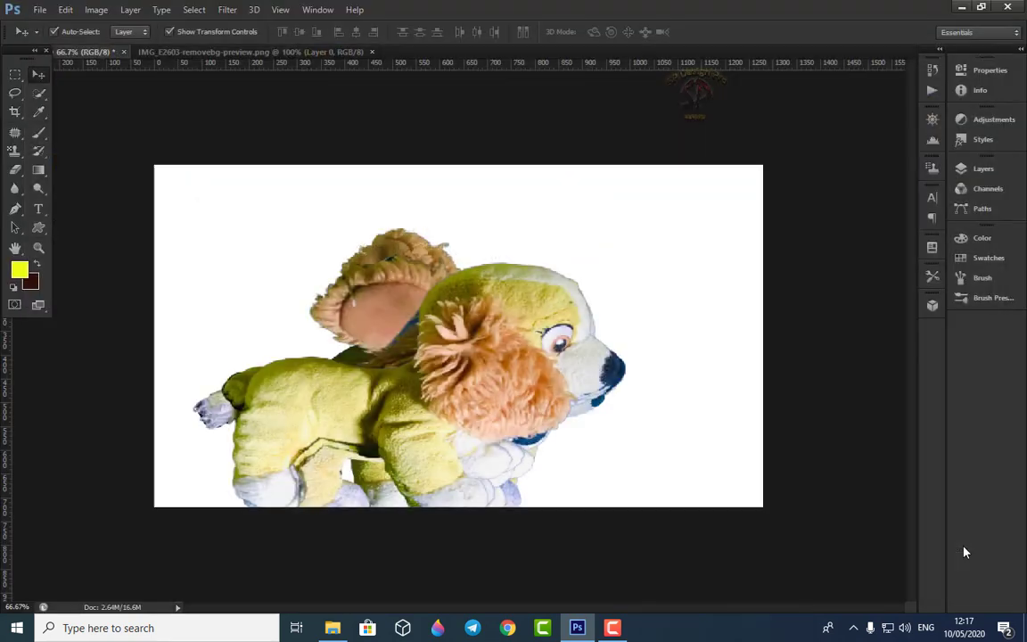
- Place the IMG_E2604 dog unscaled over the lower middle of the stacked dogs, and open IMG_E2605-removebg-preview
left_click_drag(481, 318, 449, 425)
left_click(497, 517)
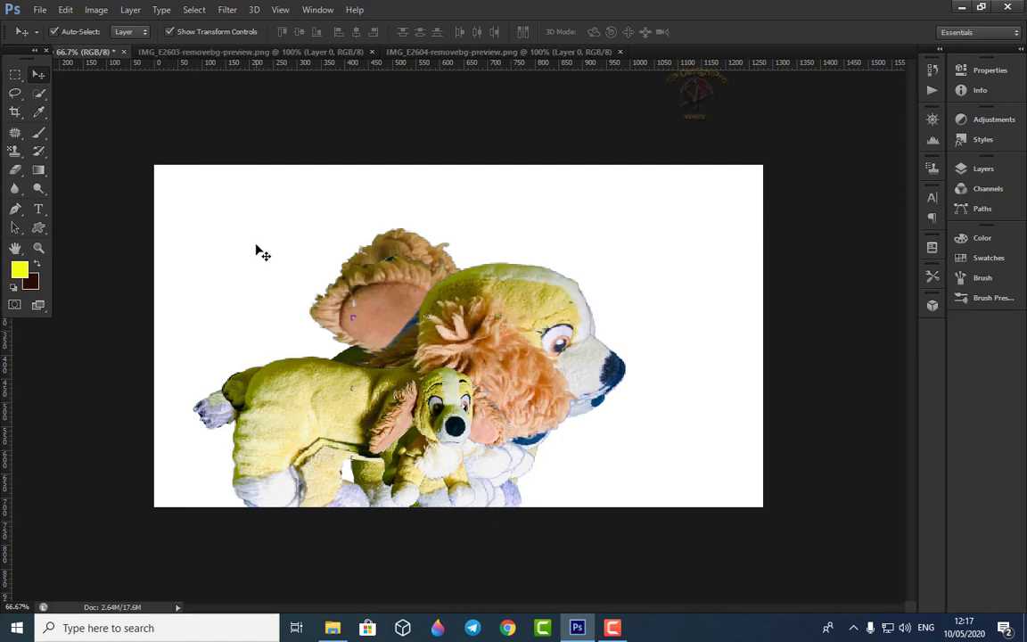
left_click(40, 11)
left_click(52, 39)
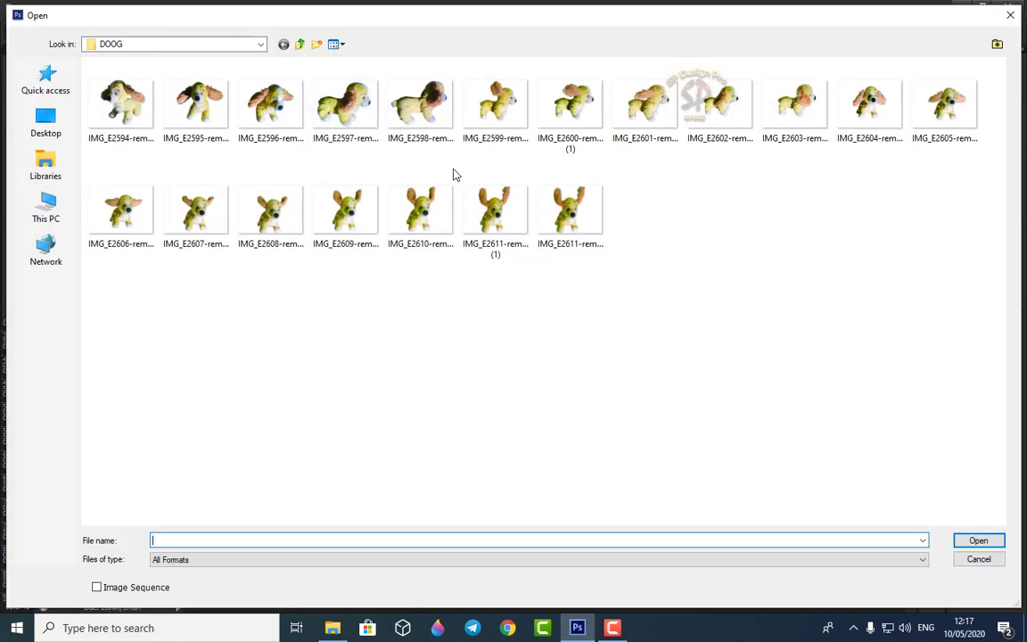
double_click(951, 125)
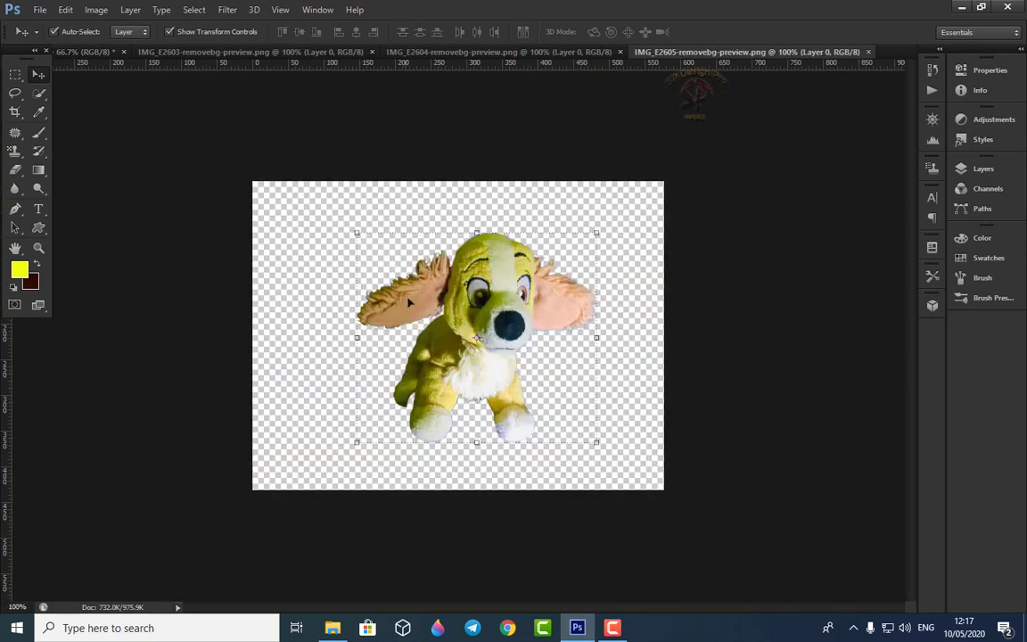
- Place the IMG_E2605 dog unscaled over the small front-facing dog, and close the IMG_E2604 and IMG_E2603 source images
left_click_drag(524, 276, 452, 397)
left_click(570, 532)
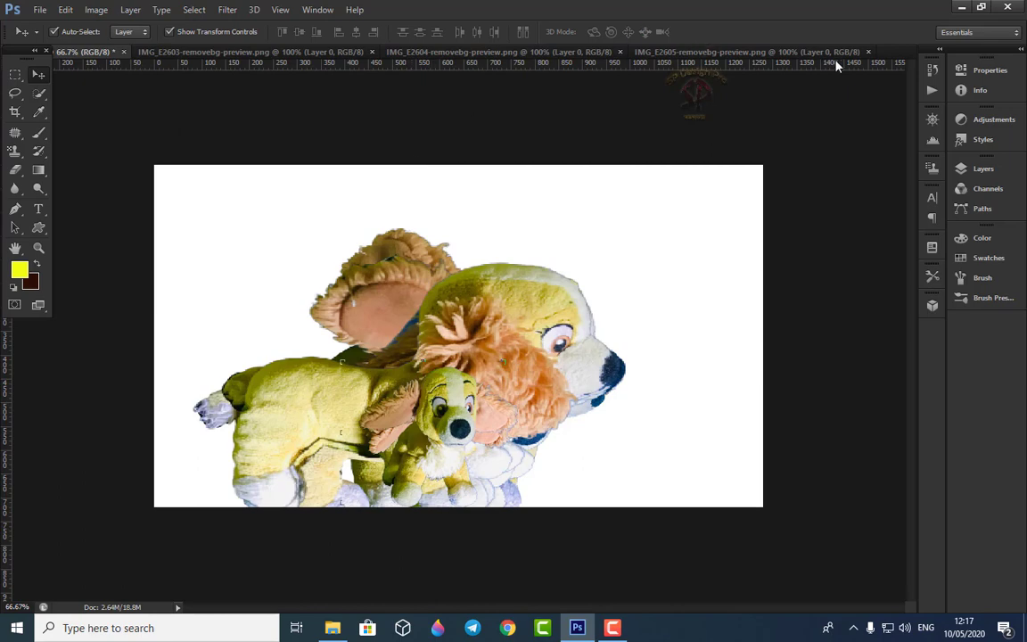
left_click(619, 52)
left_click(361, 52)
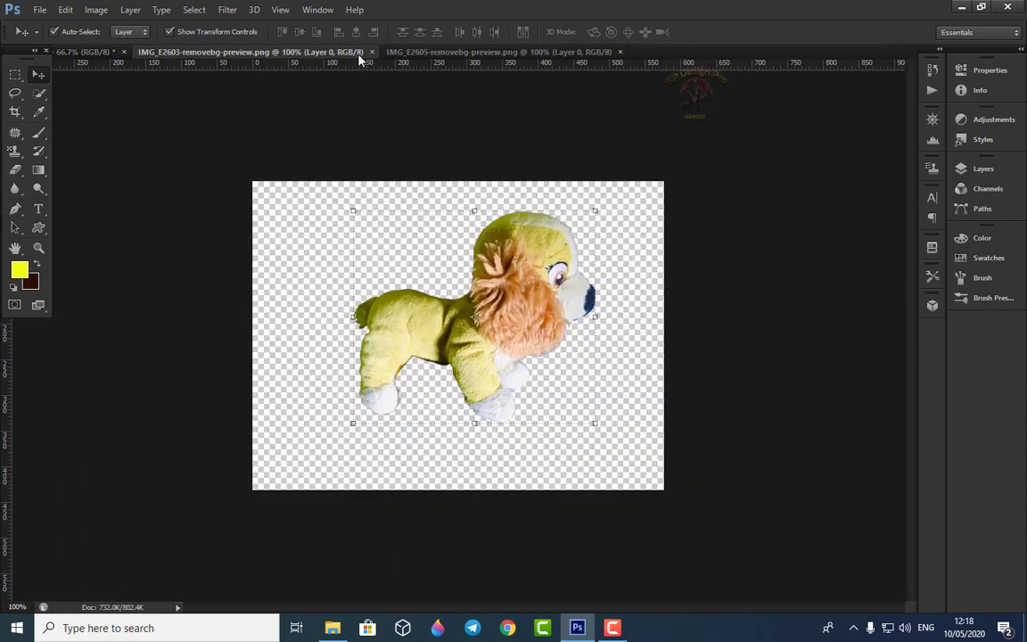
left_click(372, 51)
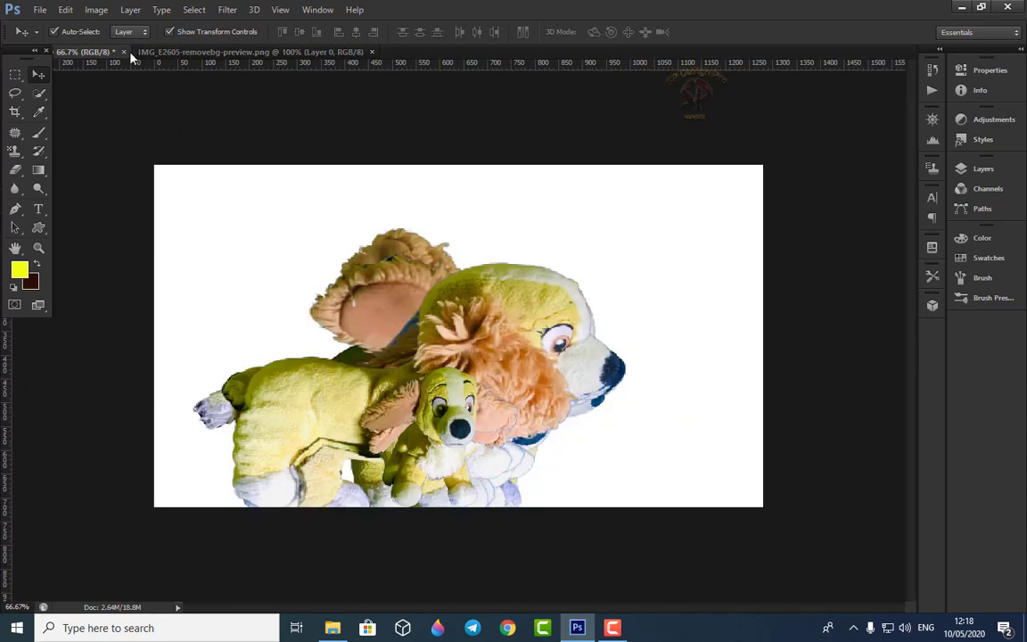
- Open IMG_E2606-removebg-preview and place its dog unscaled over the small front-facing dogs
left_click(39, 12)
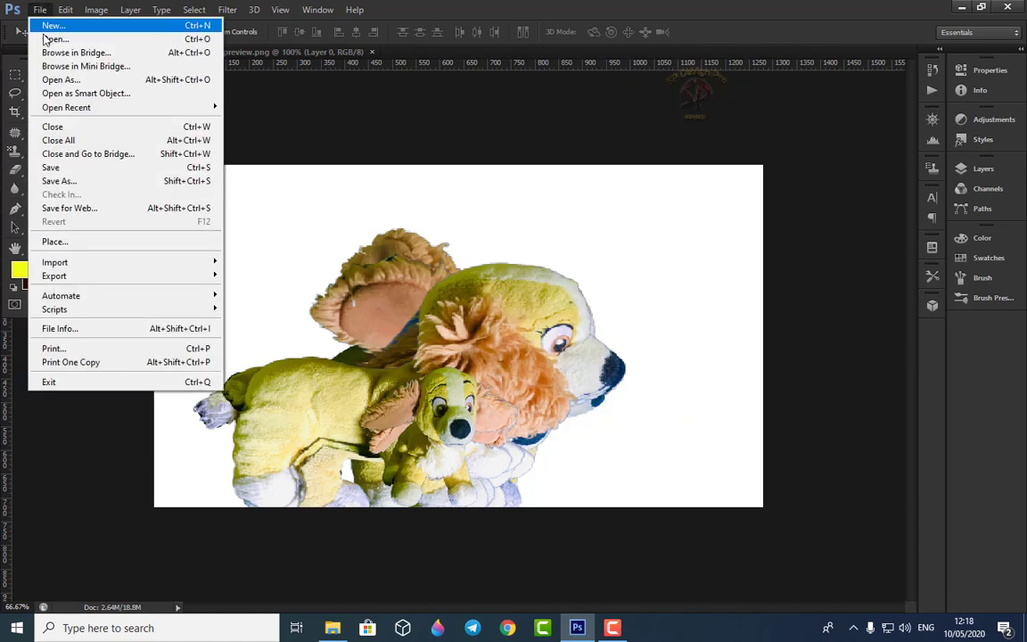
left_click(54, 40)
left_click(126, 217)
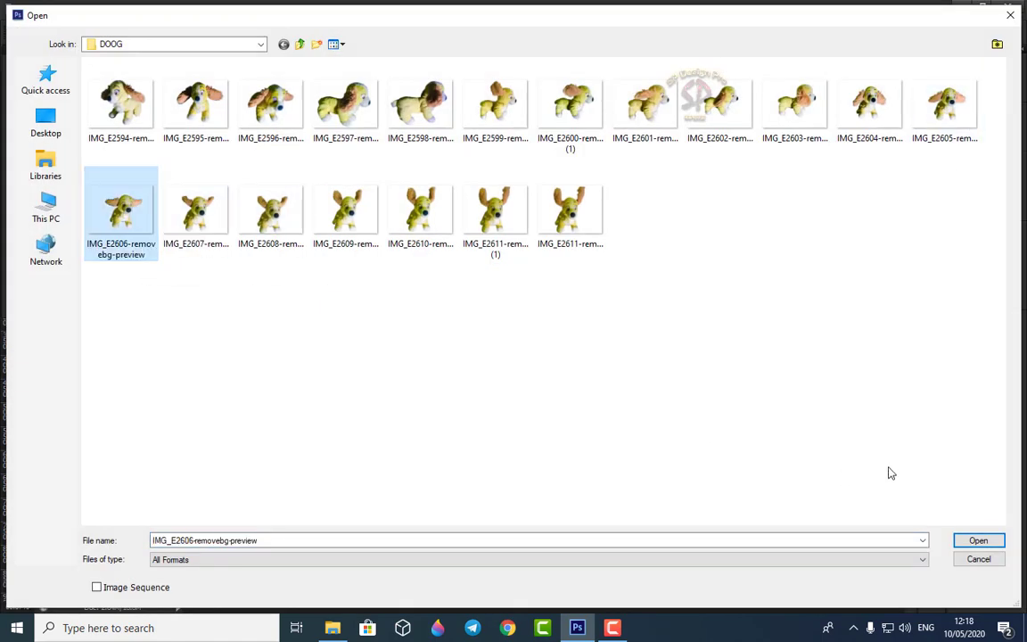
left_click(975, 542)
left_click_drag(457, 293, 204, 197)
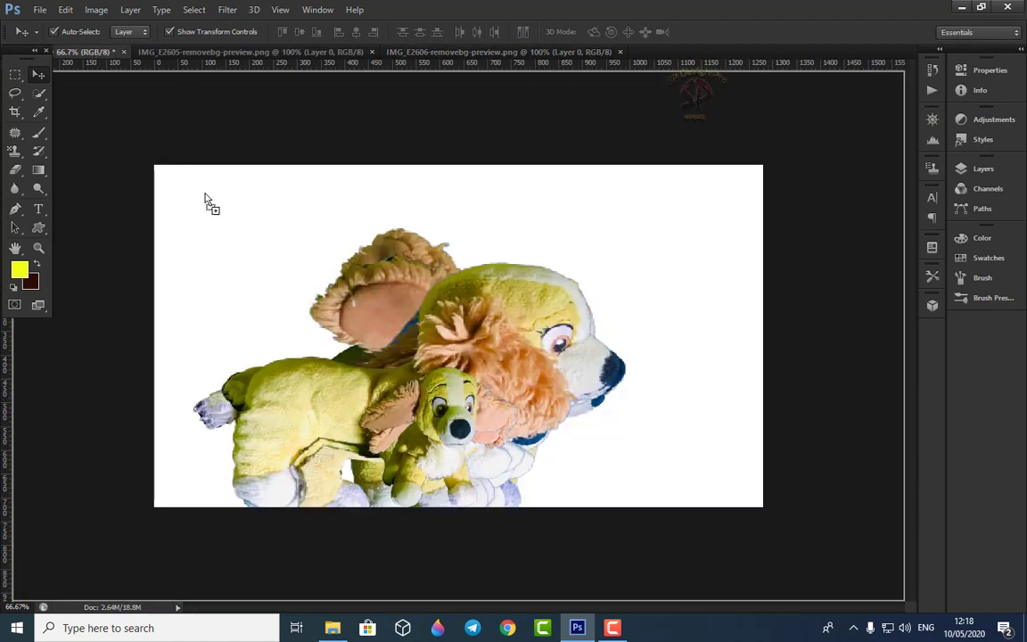
left_click_drag(423, 392, 448, 411)
- Open IMG_E2607-removebg-preview and align its dog unscaled over the small front-facing dogs
left_click(41, 10)
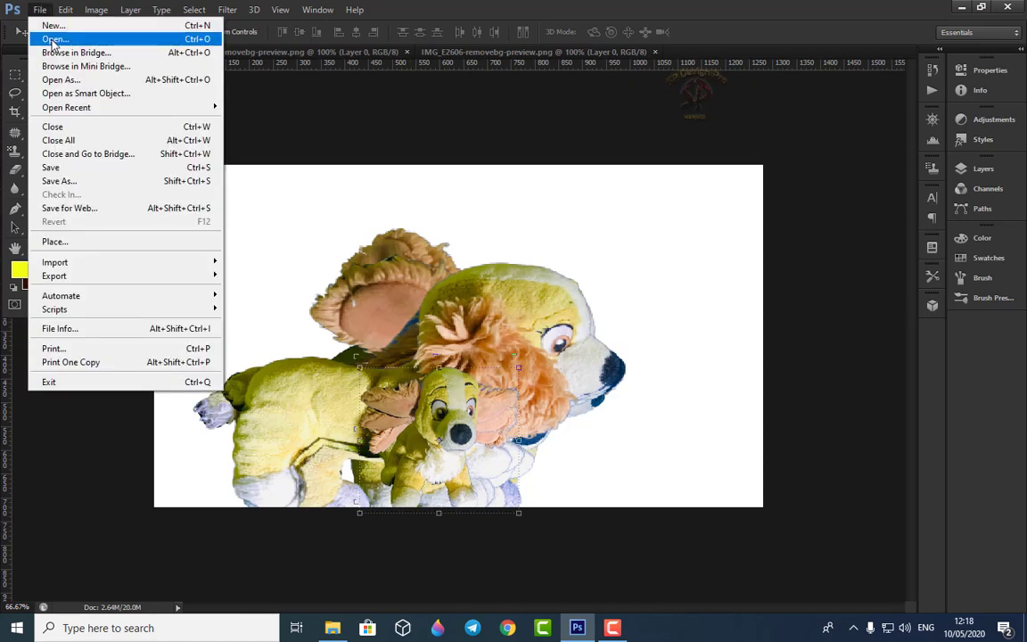
left_click(46, 37)
double_click(200, 218)
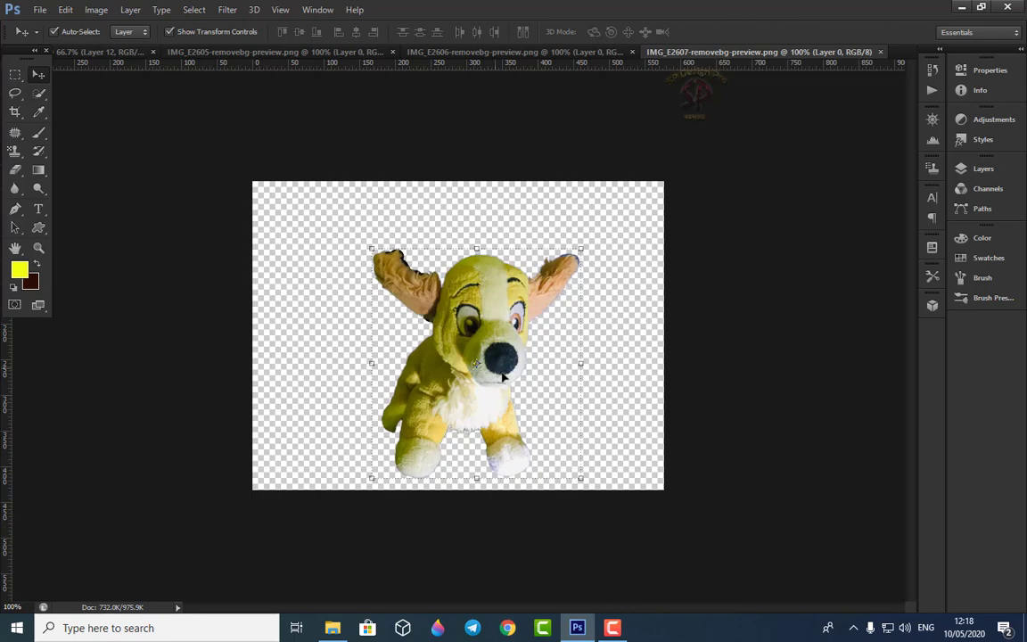
left_click_drag(502, 376, 101, 104)
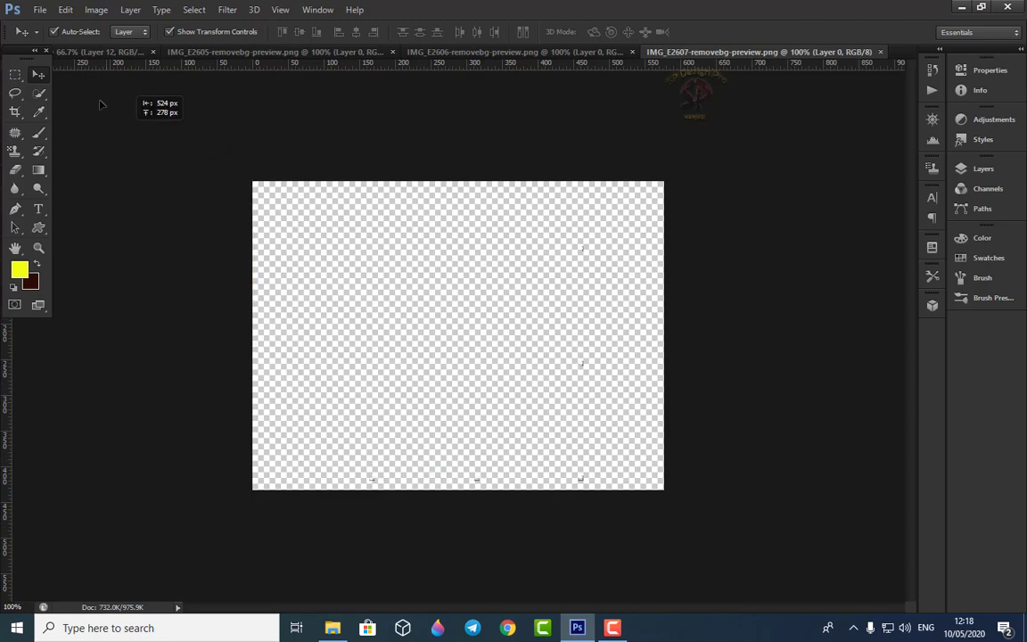
left_click_drag(79, 51, 453, 404)
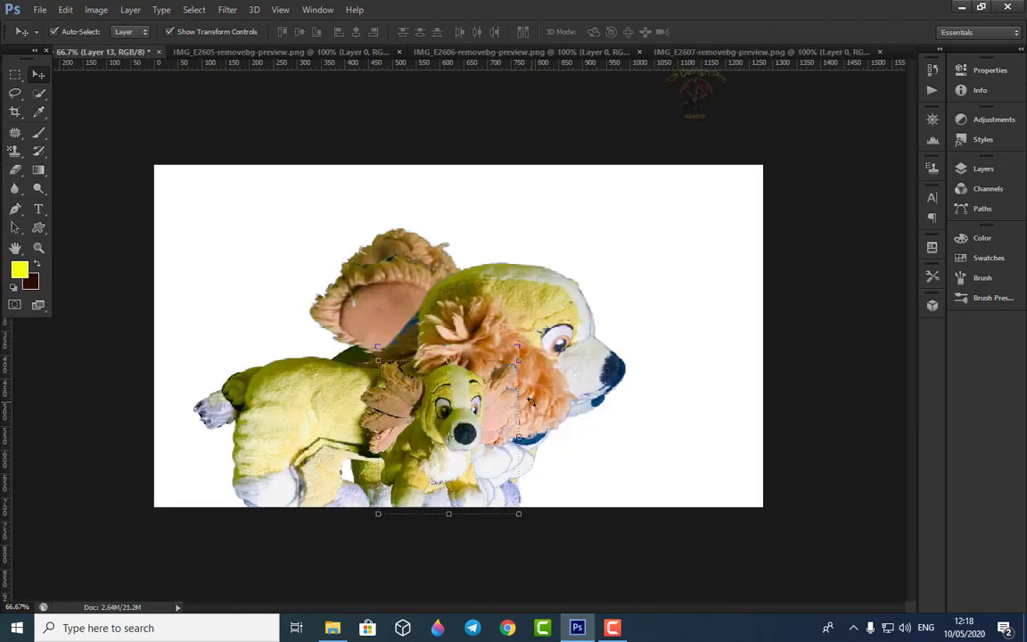
- Close the IMG_E2605 and IMG_E2606 source images and open IMG_E2608-removebg-preview
left_click(399, 53)
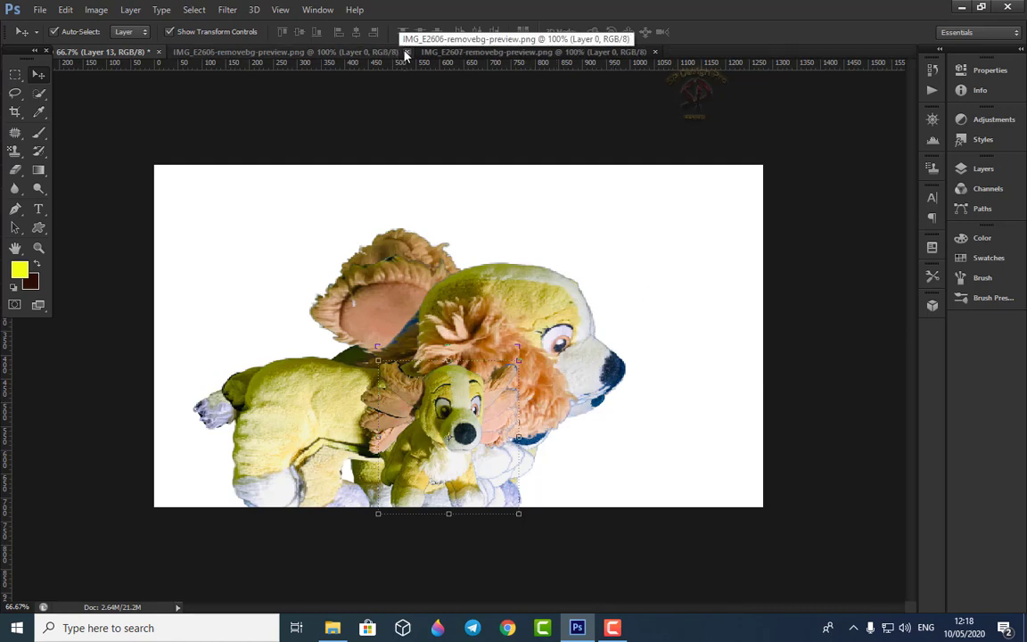
left_click(403, 52)
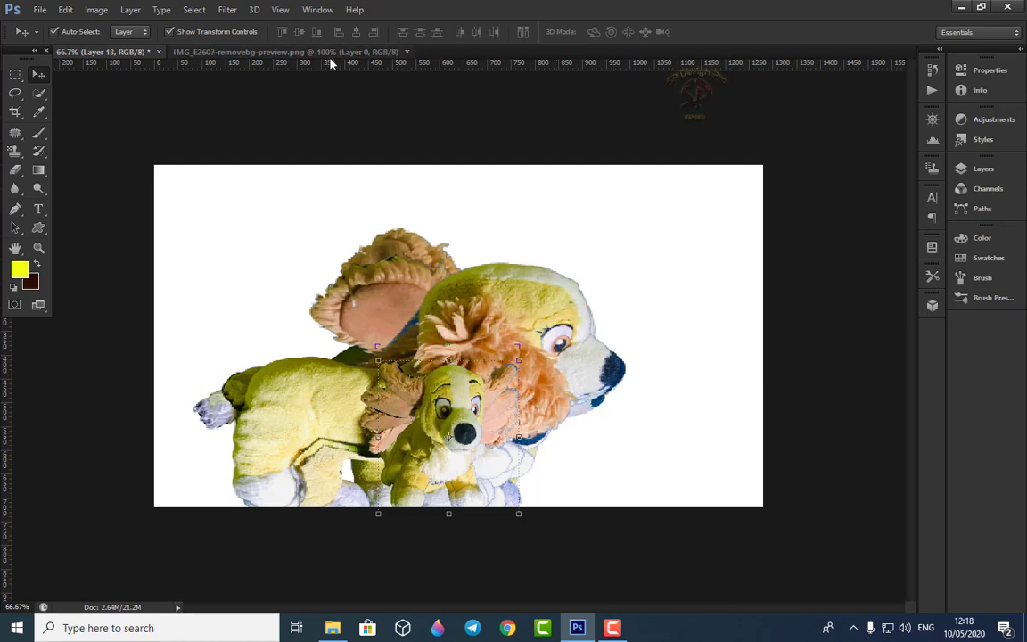
left_click(40, 10)
left_click(40, 39)
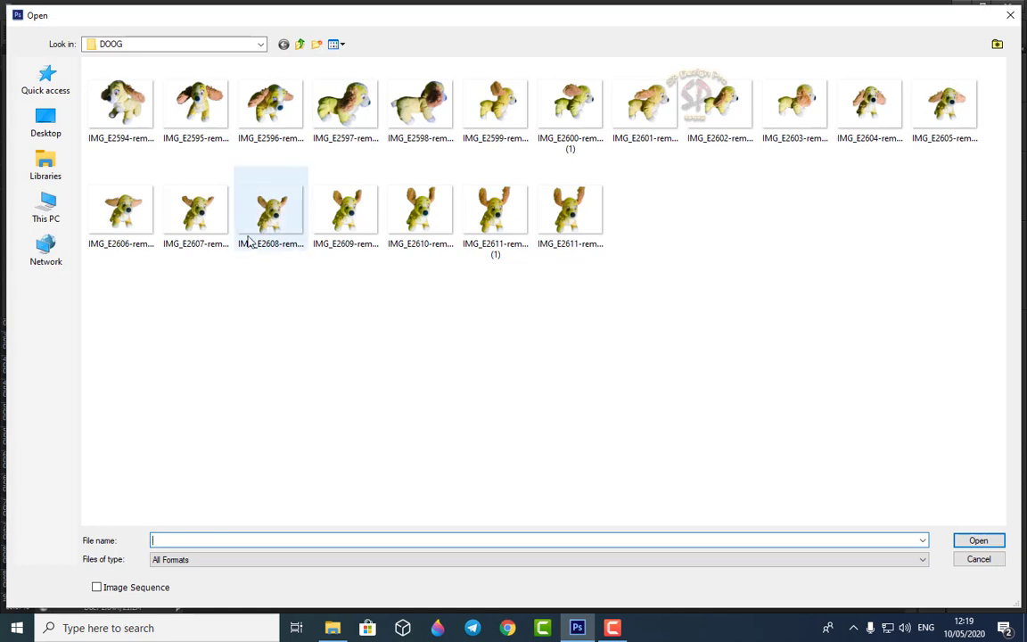
left_click(273, 222)
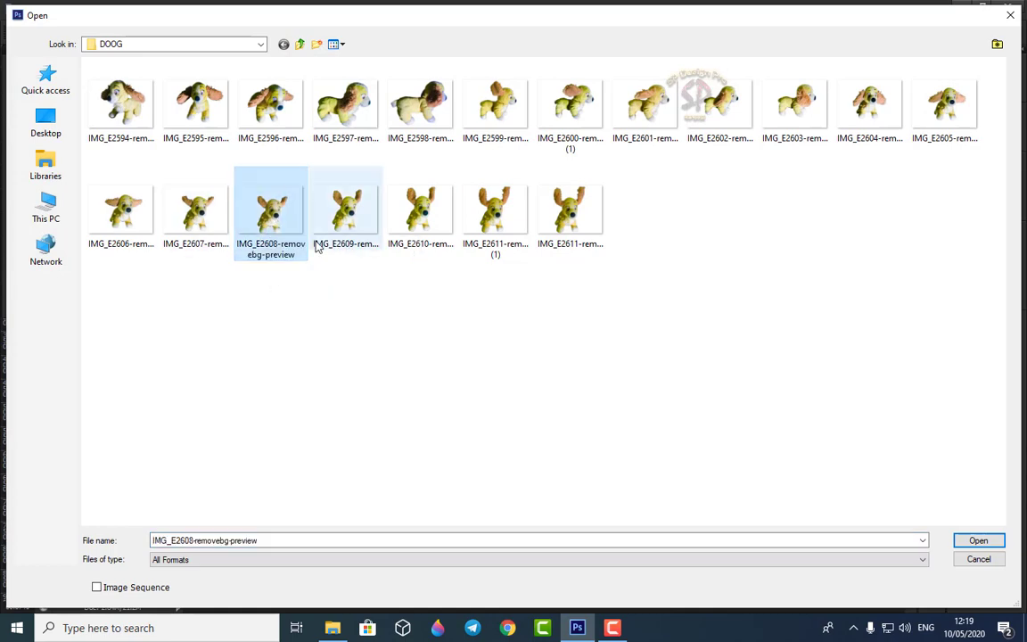
left_click(976, 541)
- Place the IMG_E2608 dog over the small front-facing dogs, scale it to about 112% width and 108% height, and apply the transform
left_click_drag(535, 285, 110, 86)
mouse_move(462, 418)
left_mouse_down()
mouse_move(461, 394)
mouse_move(466, 415)
mouse_move(455, 403)
mouse_move(458, 412)
left_mouse_up()
left_click_drag(455, 361, 452, 351)
left_click_drag(390, 433, 379, 433)
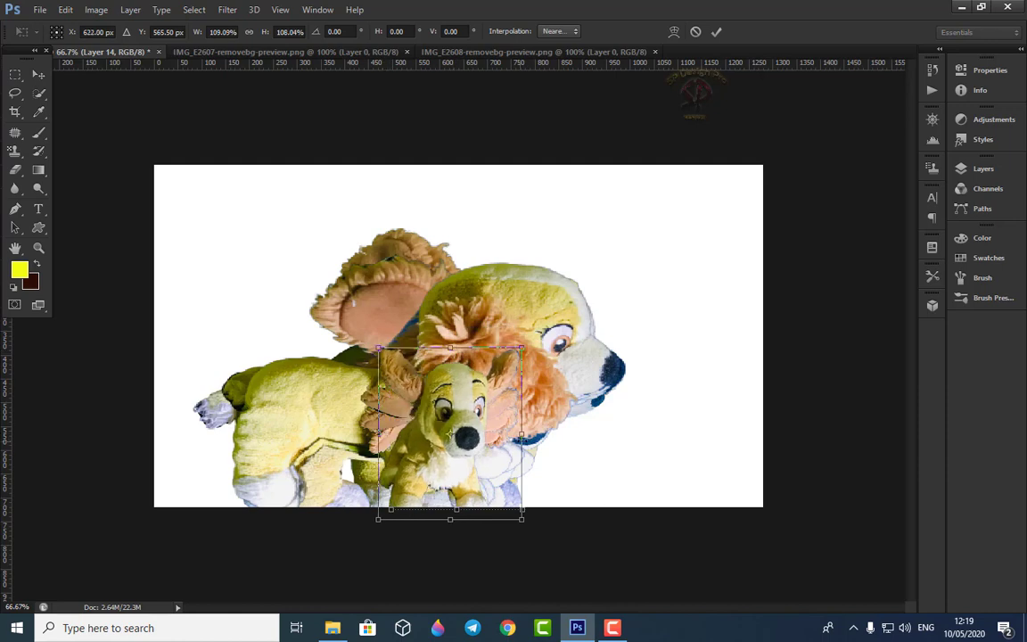
left_click_drag(524, 435, 529, 435)
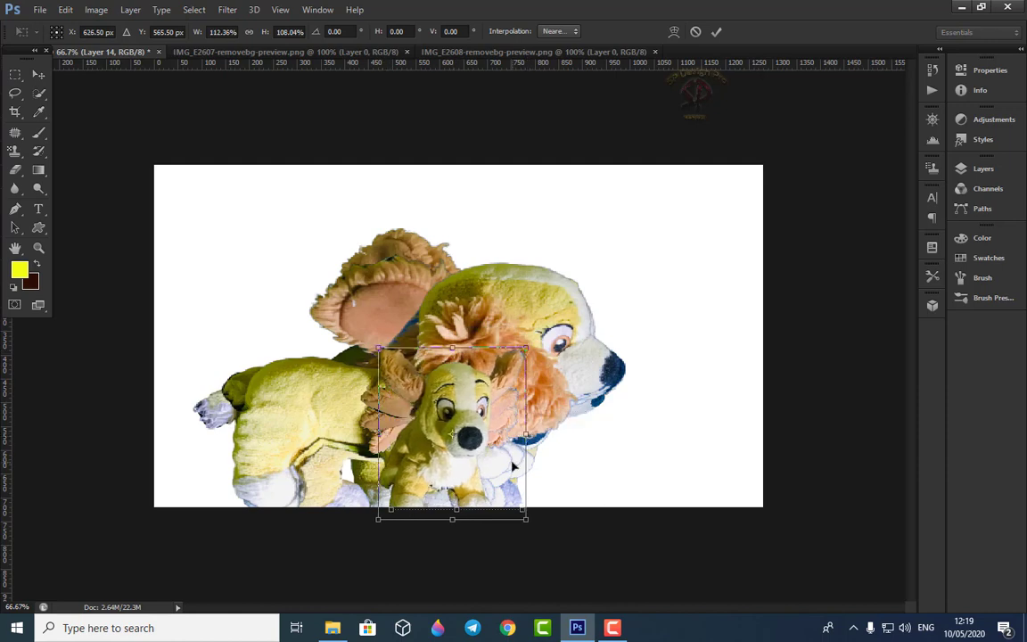
key("Return")
left_click(574, 558)
- Open IMG_E2609-removebg-preview and align its dog unscaled over the small front-facing dogs
left_click(40, 10)
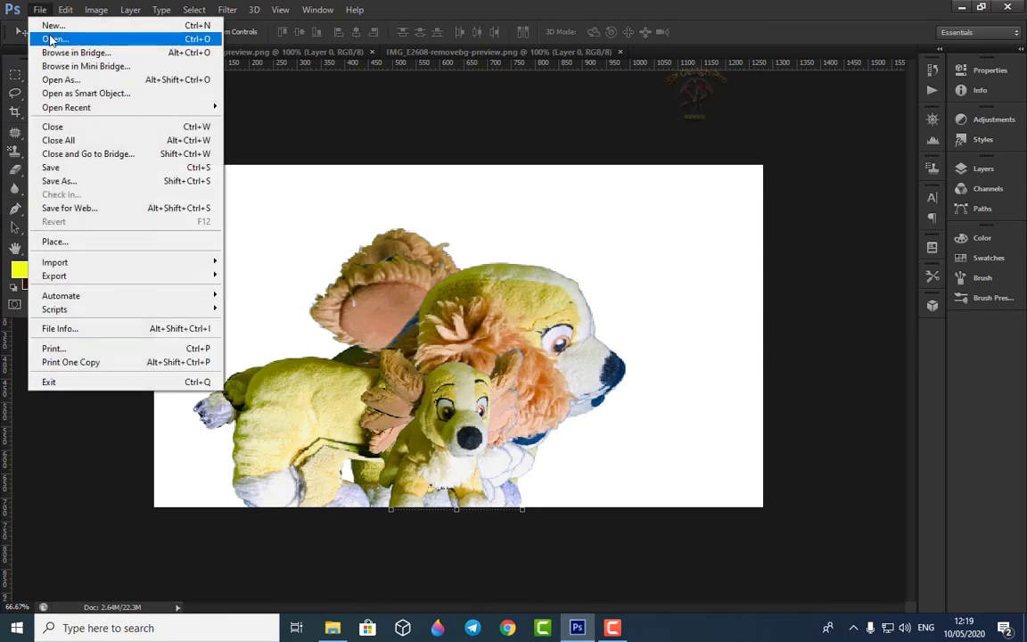
left_click(46, 39)
left_click(368, 221)
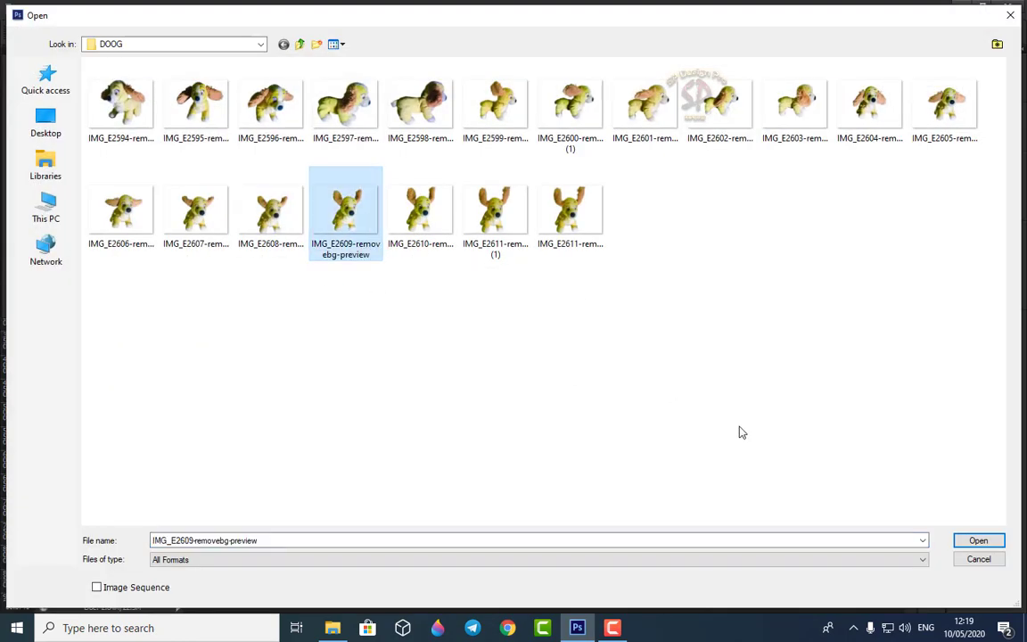
left_click(965, 542)
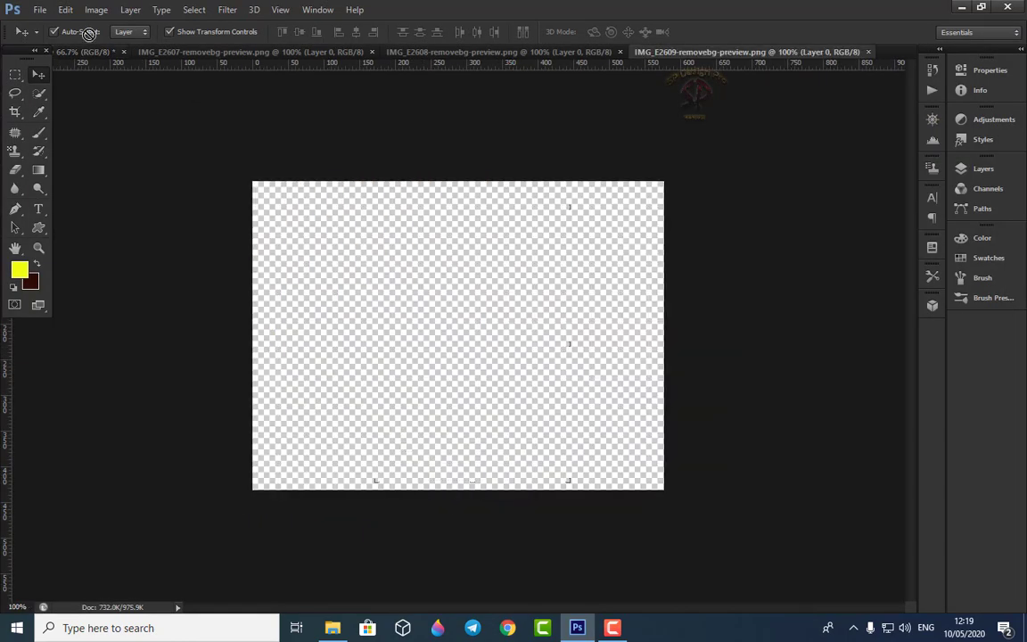
left_click_drag(67, 52, 300, 229)
left_click_drag(450, 377, 468, 406)
- Close the IMG_E2607 and IMG_E2608 source images and open IMG_E2610-removebg-preview
left_click(40, 10)
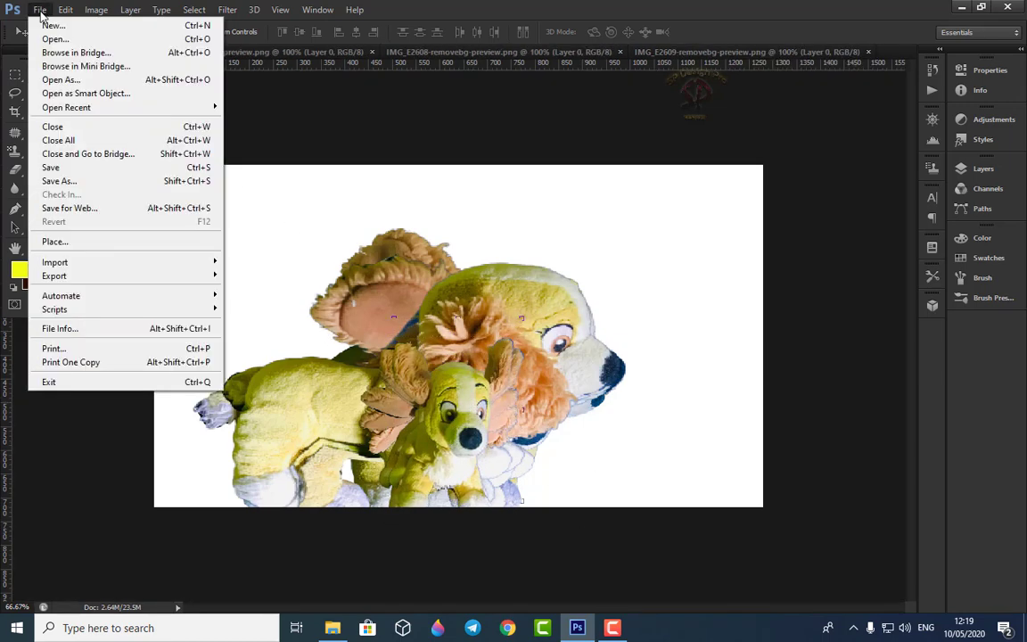
left_click(371, 51)
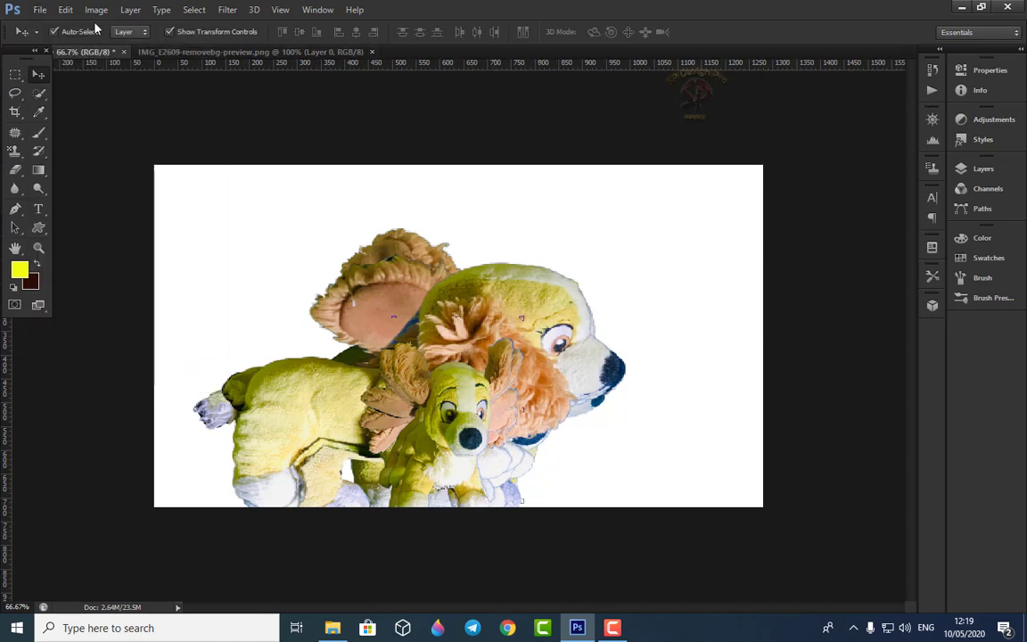
left_click(40, 9)
left_click(55, 39)
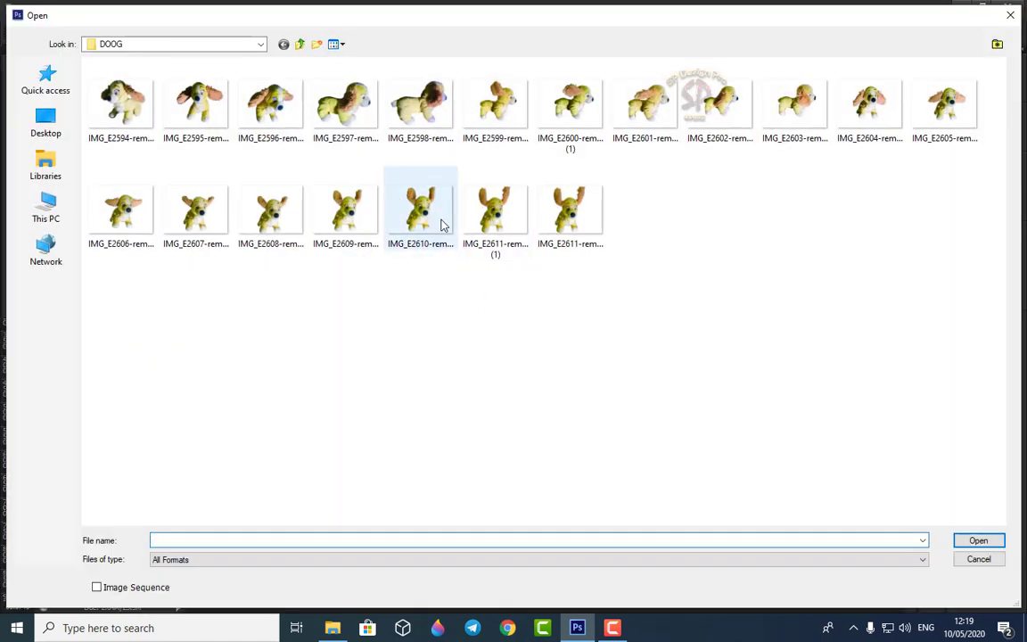
left_click(442, 223)
key("Return")
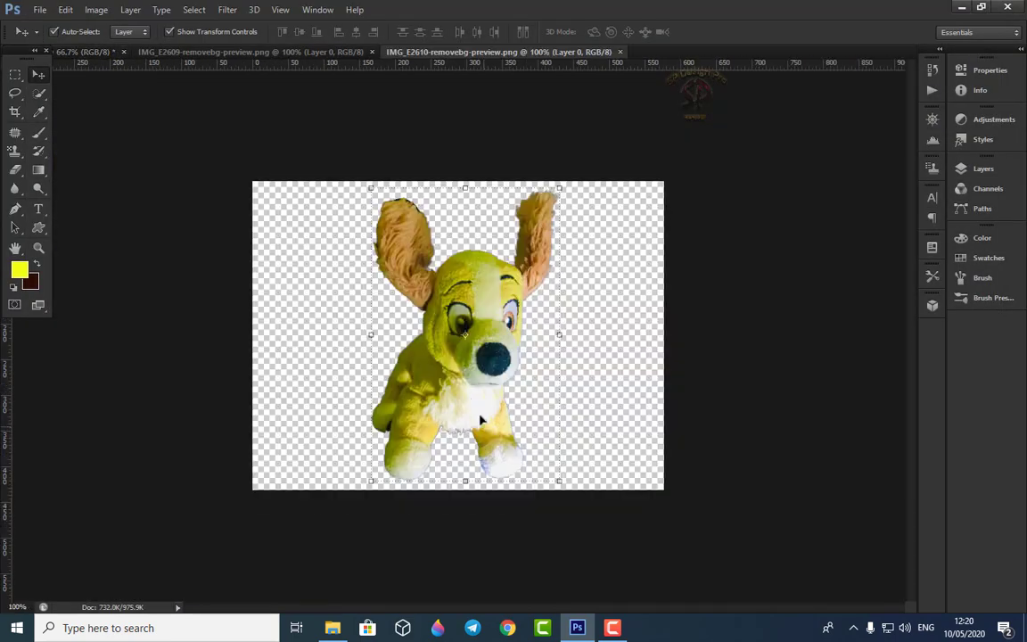
- Place the IMG_E2610 dog over the small front-facing dogs, scale it to about 111% width and 108% height, and apply the transform
left_click_drag(389, 291, 463, 373)
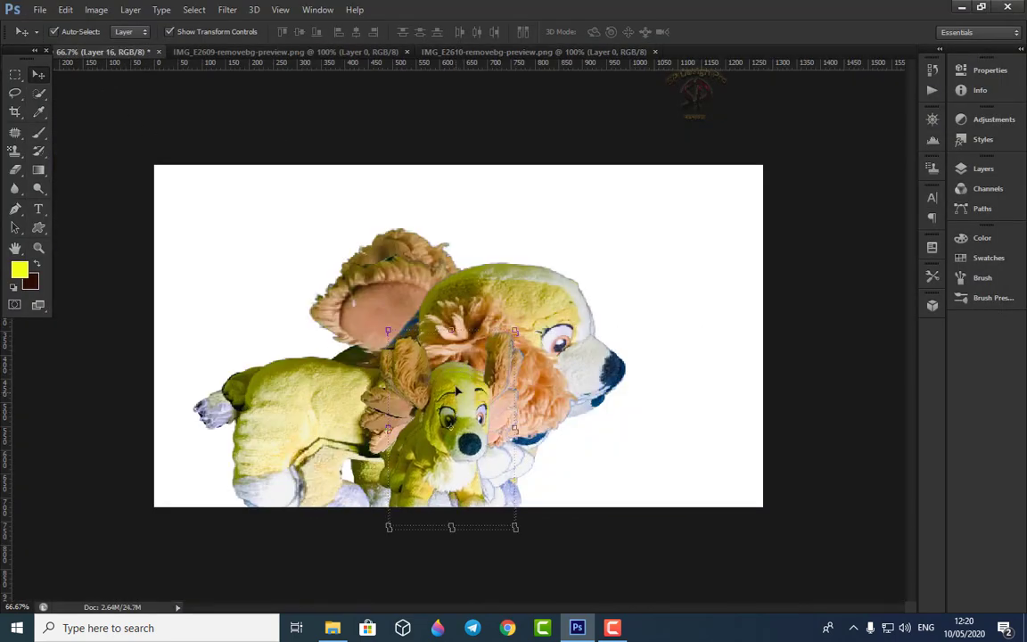
key("ctrl+t")
mouse_move(452, 331)
left_mouse_down()
mouse_move(458, 298)
mouse_move(455, 314)
left_mouse_up()
left_click_drag(382, 417, 378, 417)
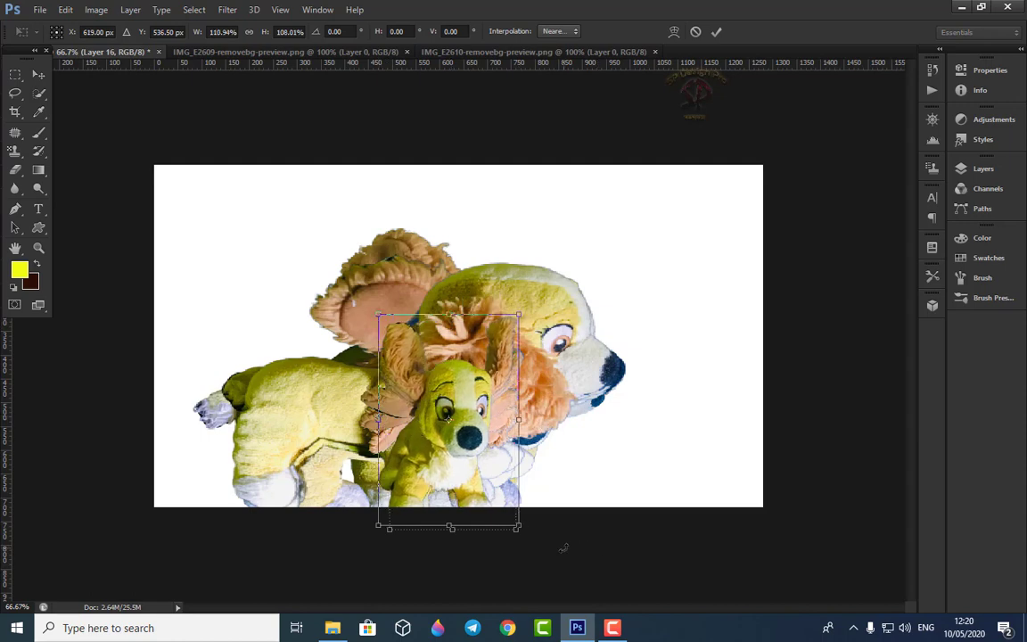
key("Return")
- Scale Layers 10 to 16 together to about 247% width and 171% height, covering the large dogs, and apply the transform
left_click(983, 168)
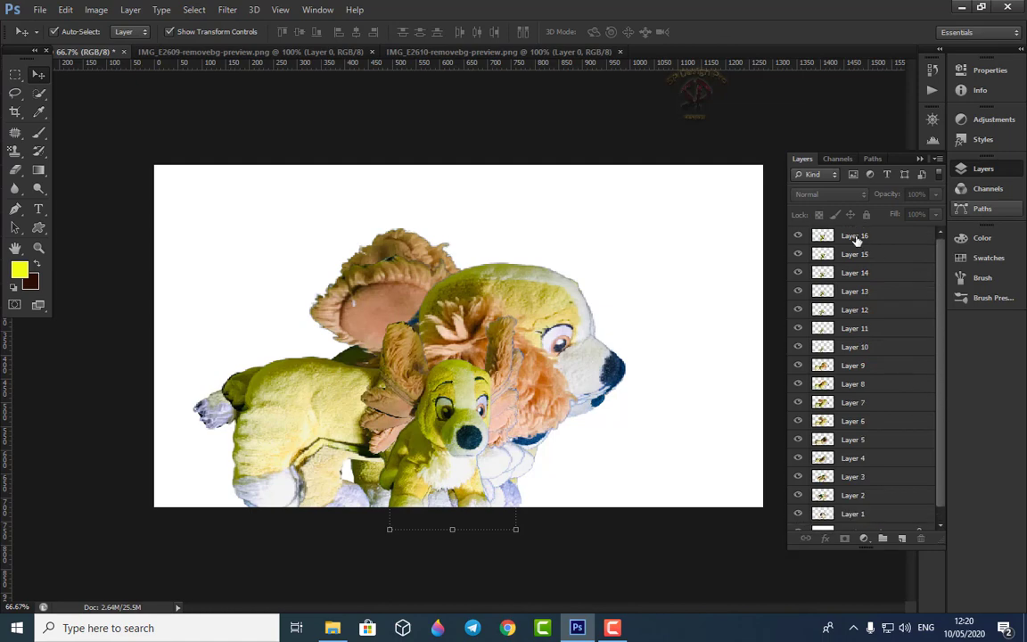
left_click_drag(854, 237, 860, 367)
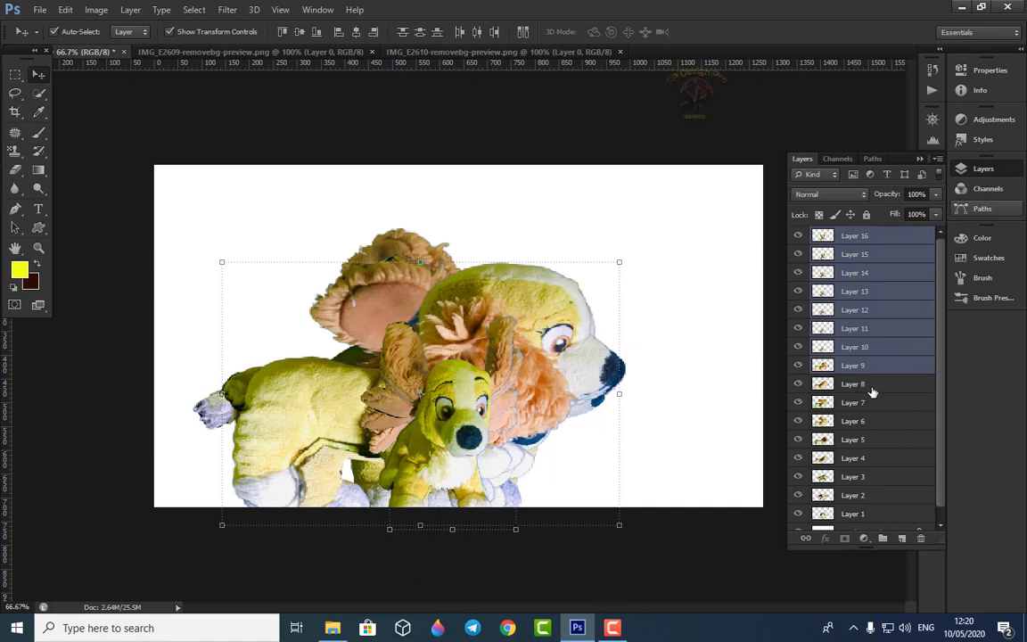
left_click(863, 366, "ctrl")
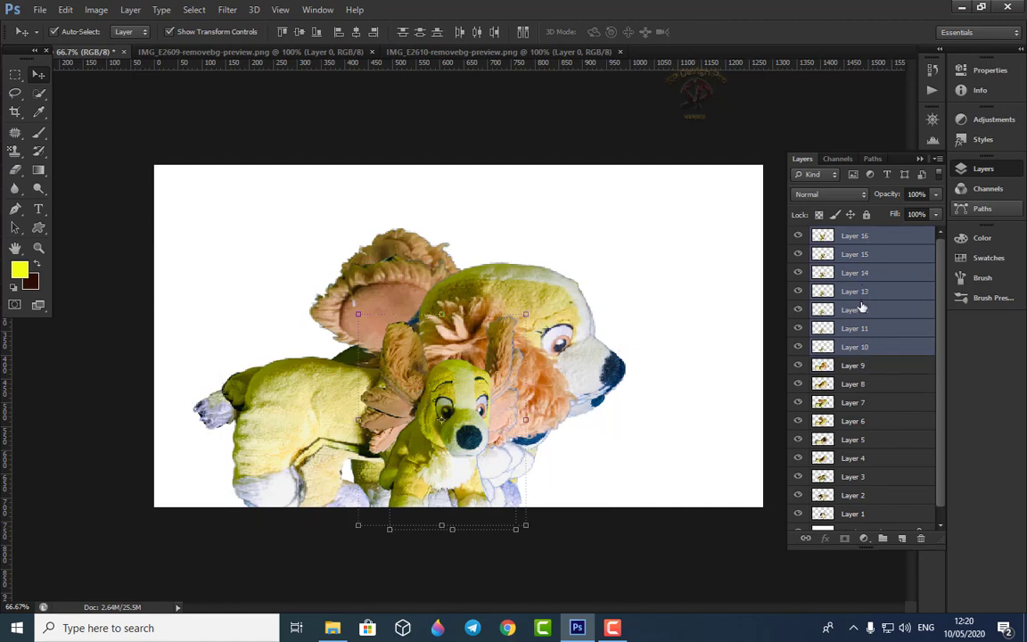
left_click_drag(526, 315, 604, 196)
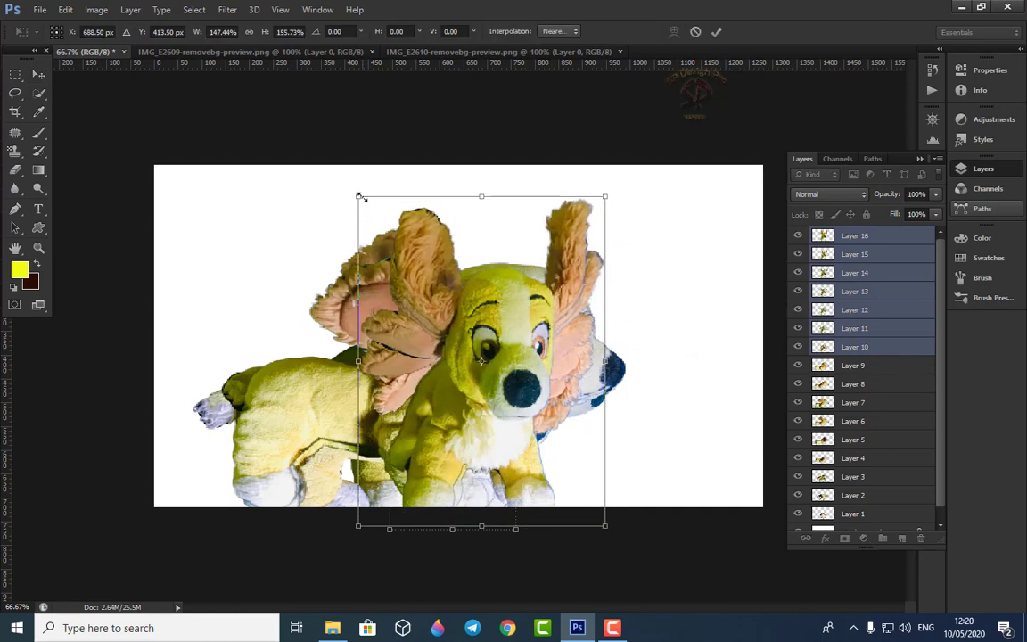
left_click_drag(358, 196, 314, 166)
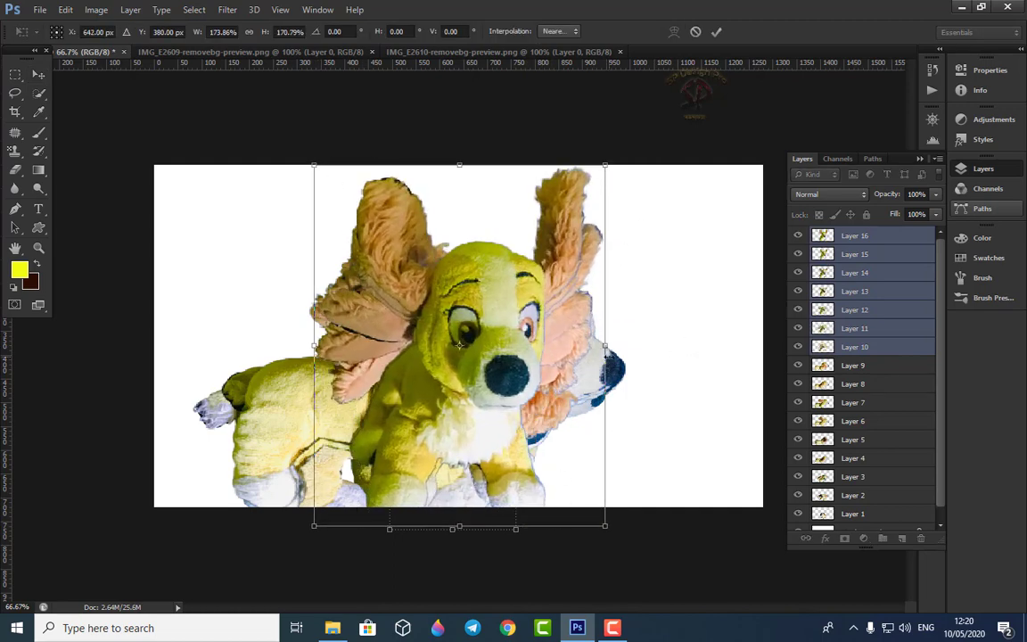
left_click_drag(604, 345, 644, 345)
left_click_drag(314, 345, 230, 342)
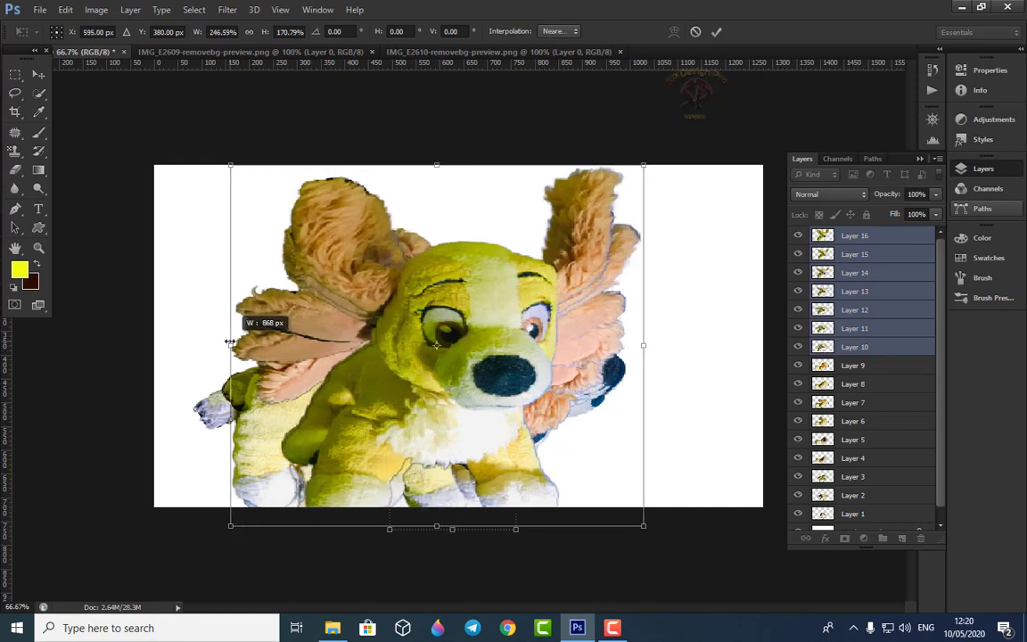
key("Return")
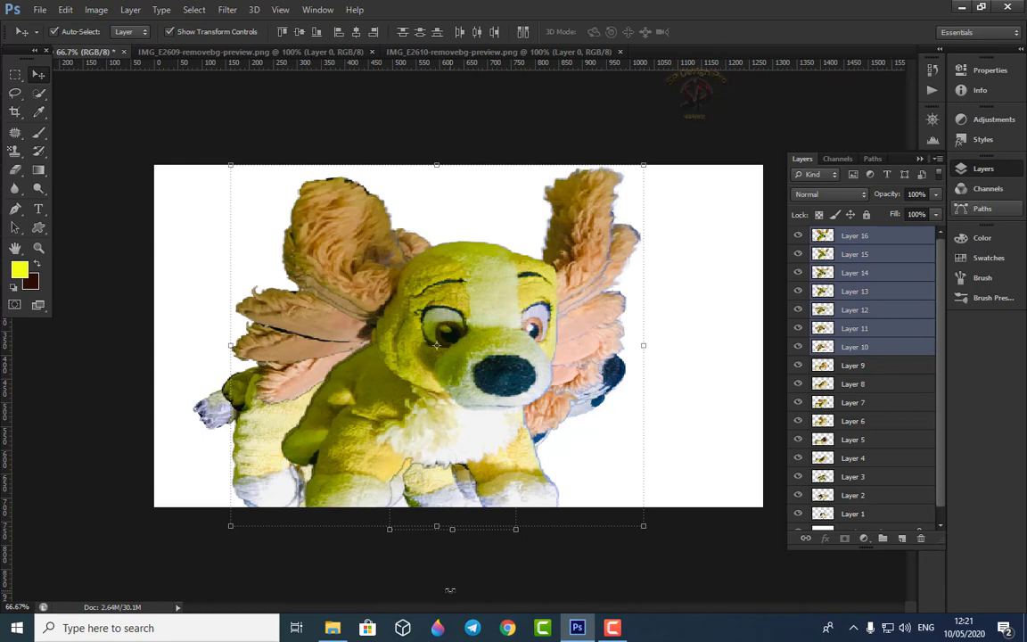
left_click(595, 570)
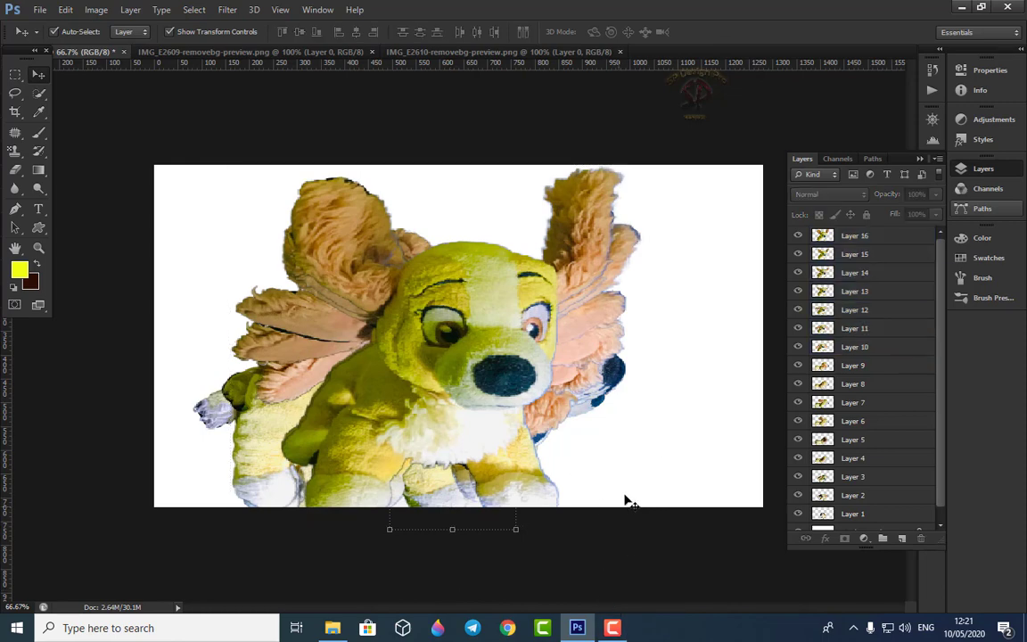
- Fill the entire Background layer with the dark brown background colour and clear the selection
left_click_drag(940, 419, 940, 438)
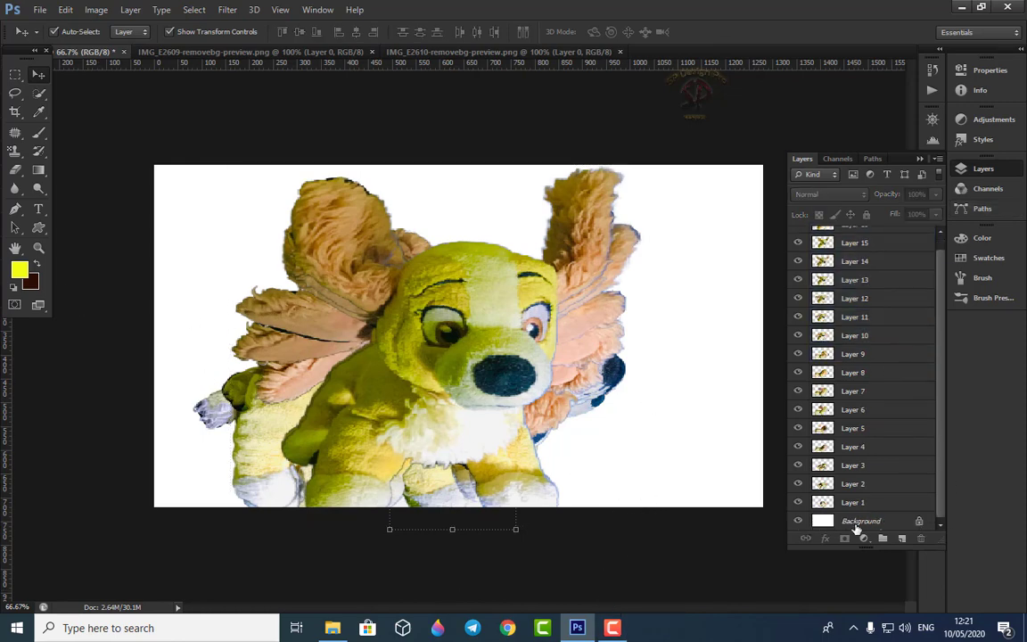
left_click(854, 523)
left_click(193, 10)
left_click(209, 25)
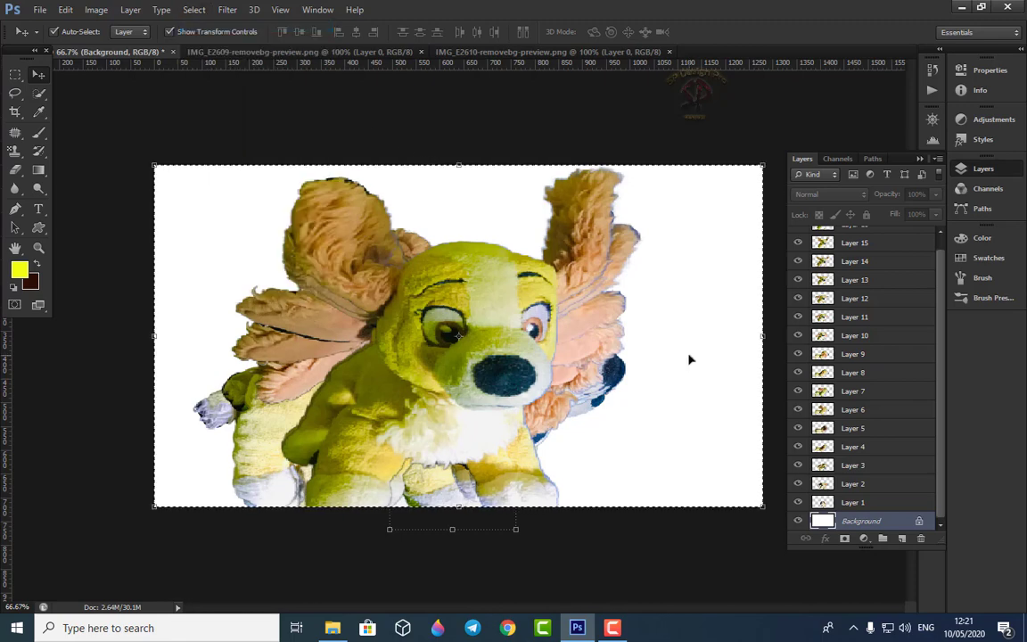
key("ctrl+BackSpace")
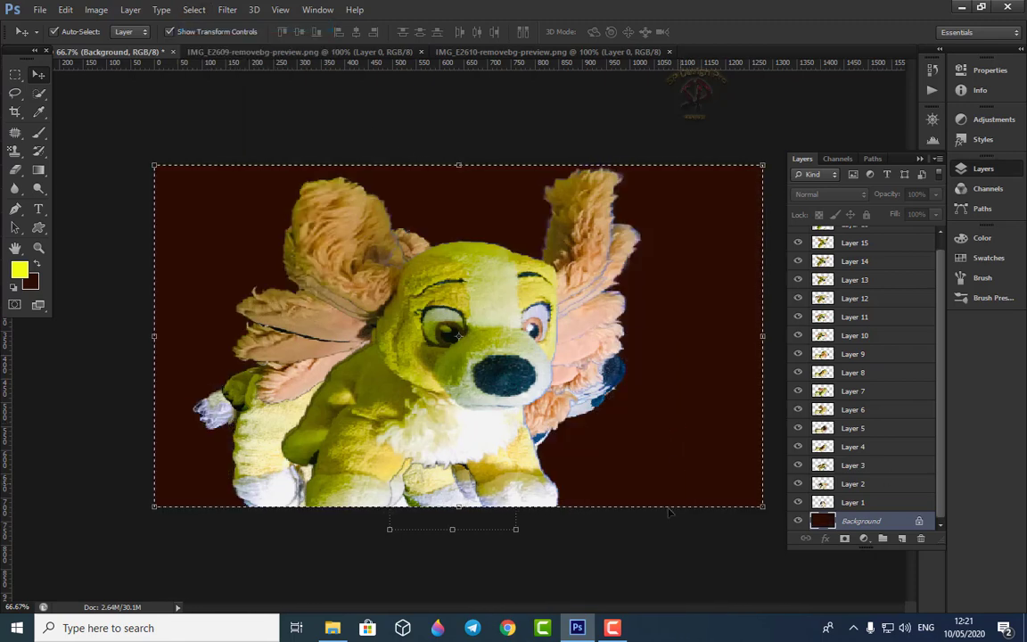
left_click(556, 504)
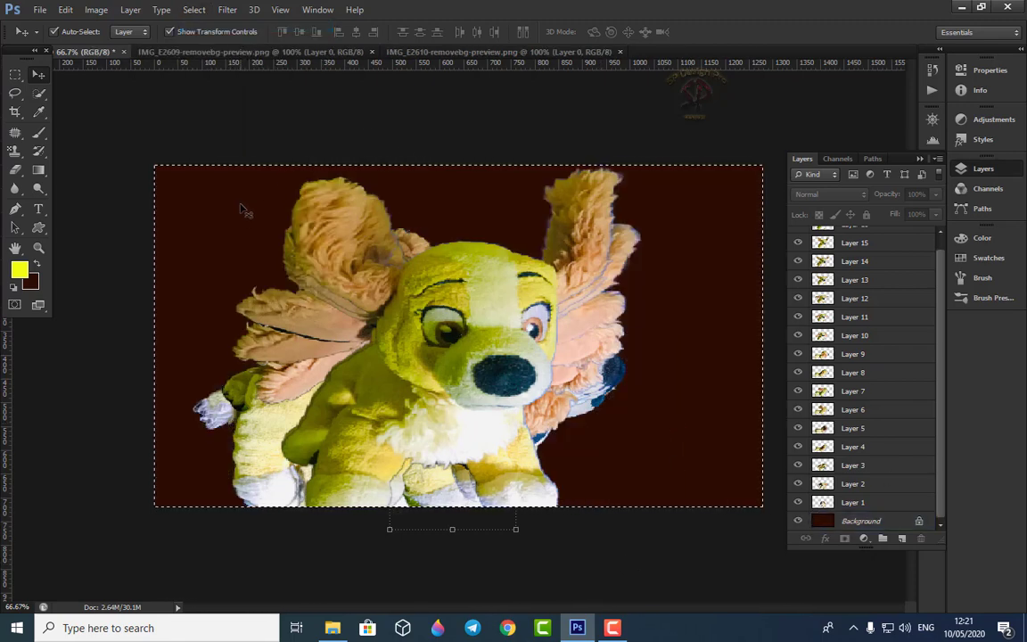
- Close the IMG_E2609 and IMG_E2610 source images, then show the Timeline and collapse the layer list
left_click(372, 52)
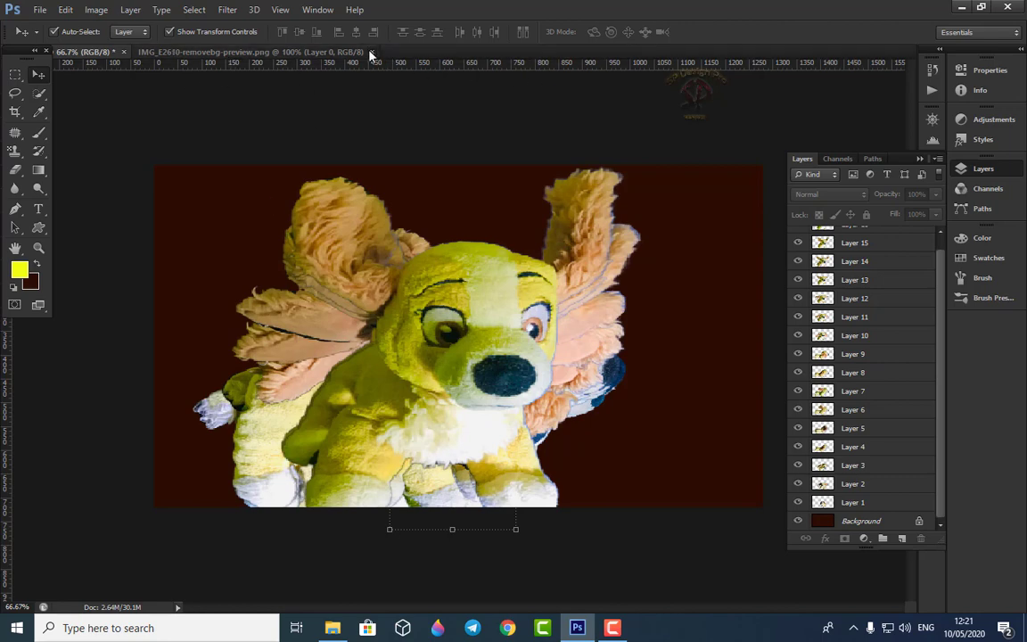
left_click(372, 52)
left_click(317, 9)
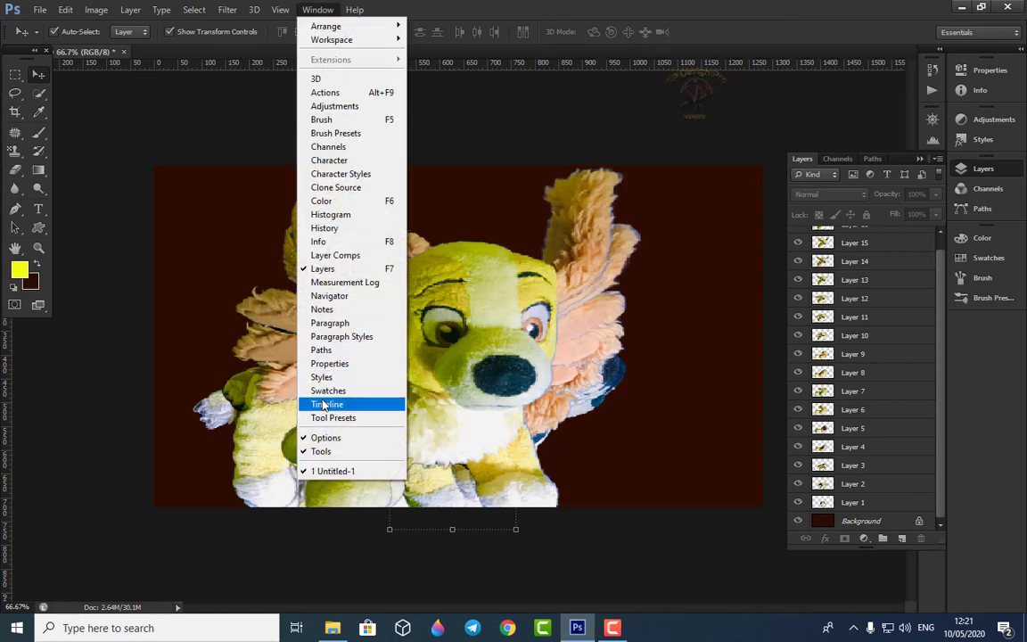
left_click(324, 406)
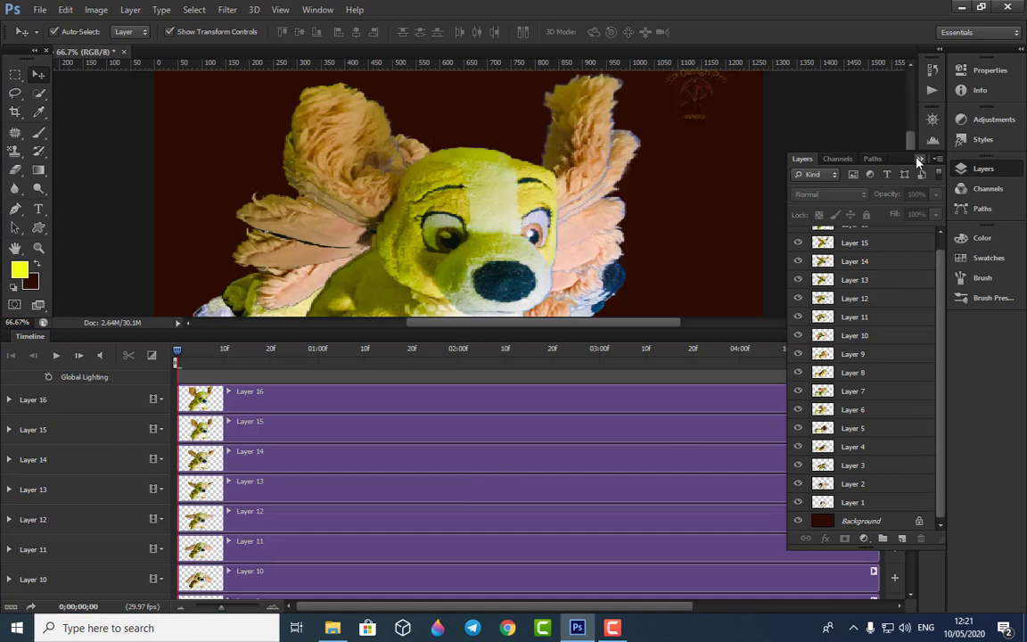
left_click(918, 158)
- Trim the timeline clips of Layers 1 to 6 to about 10 frames each, keeping their starts at zero
scroll(829, 481, "down", 5)
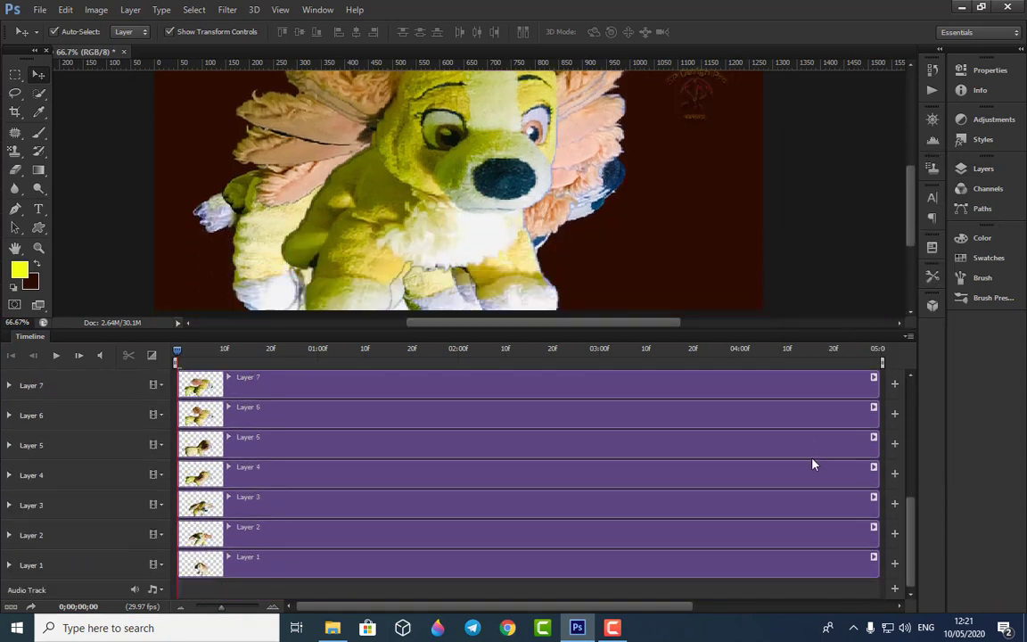
left_click_drag(884, 565, 229, 564)
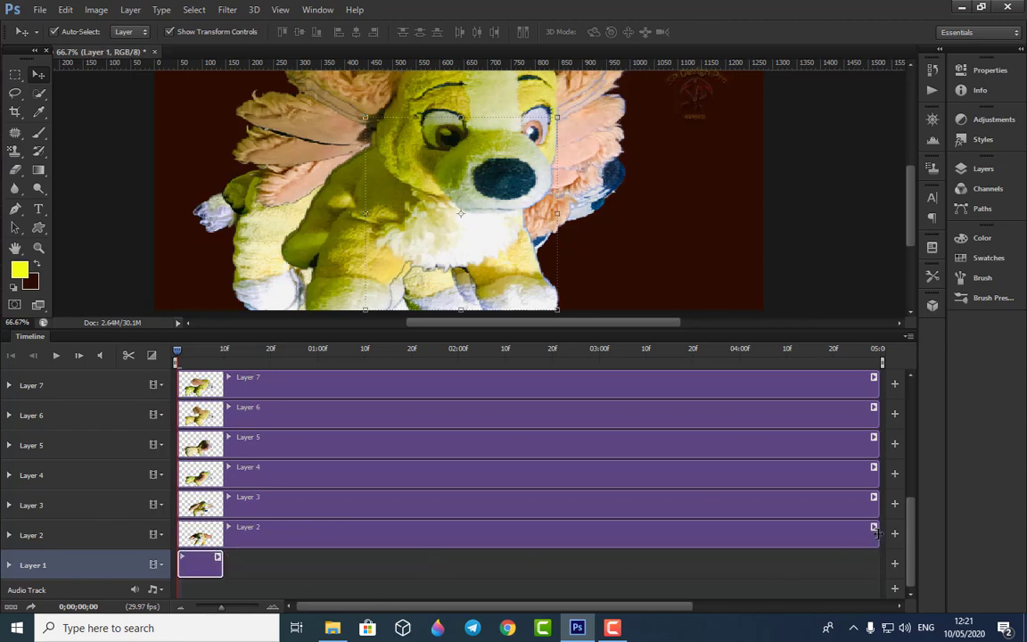
left_click_drag(877, 533, 222, 527)
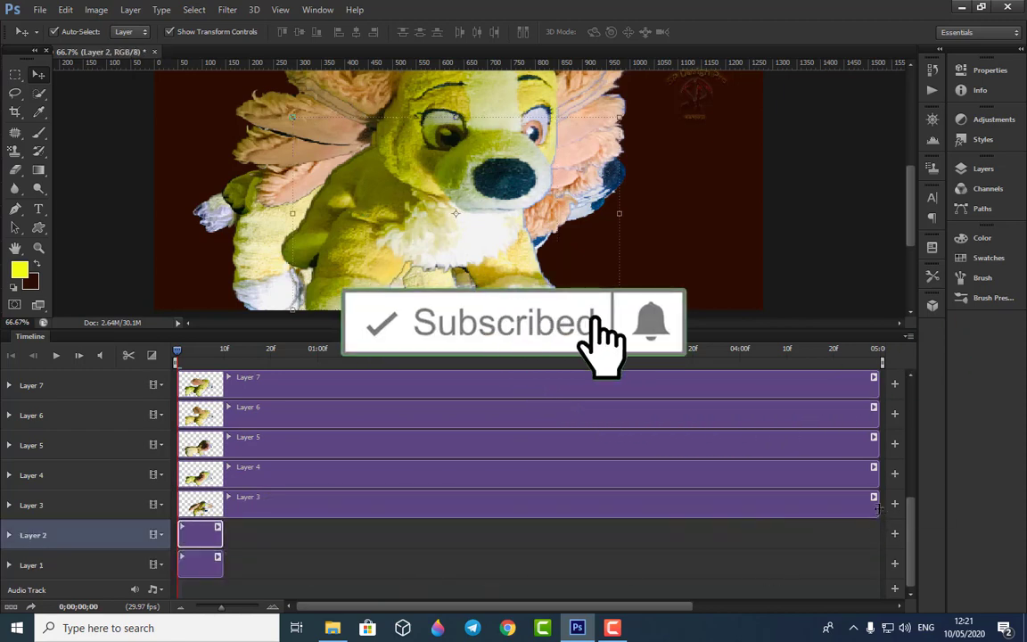
left_click_drag(878, 508, 222, 504)
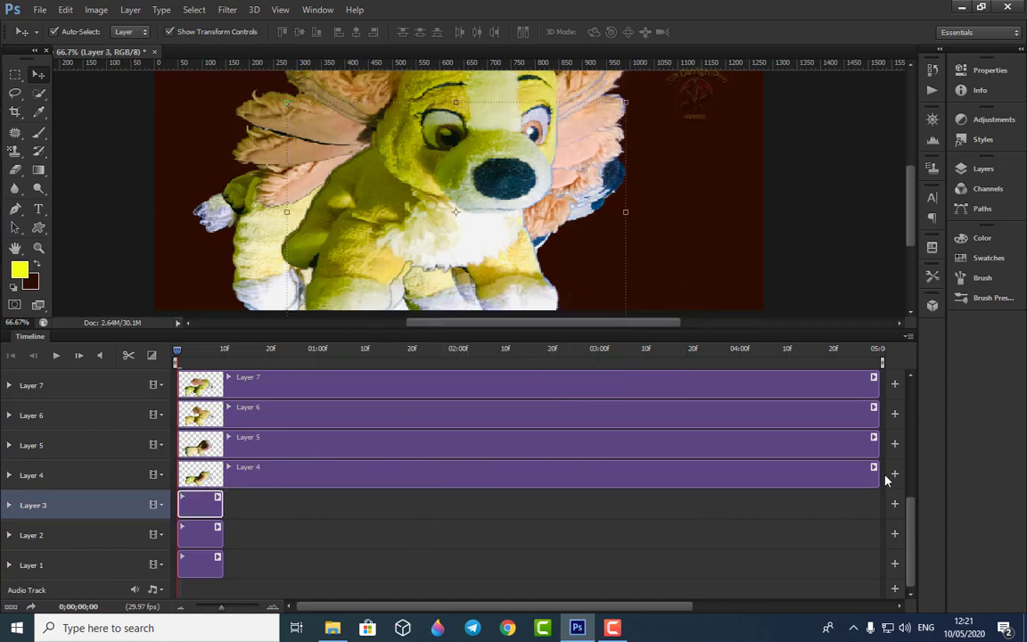
left_click_drag(876, 474, 222, 474)
left_click_drag(876, 448, 223, 443)
left_click_drag(877, 419, 222, 417)
- Trim the timeline clips of Layers 7, 8 and 9 to about 10 frames each
scroll(314, 425, "up", 3)
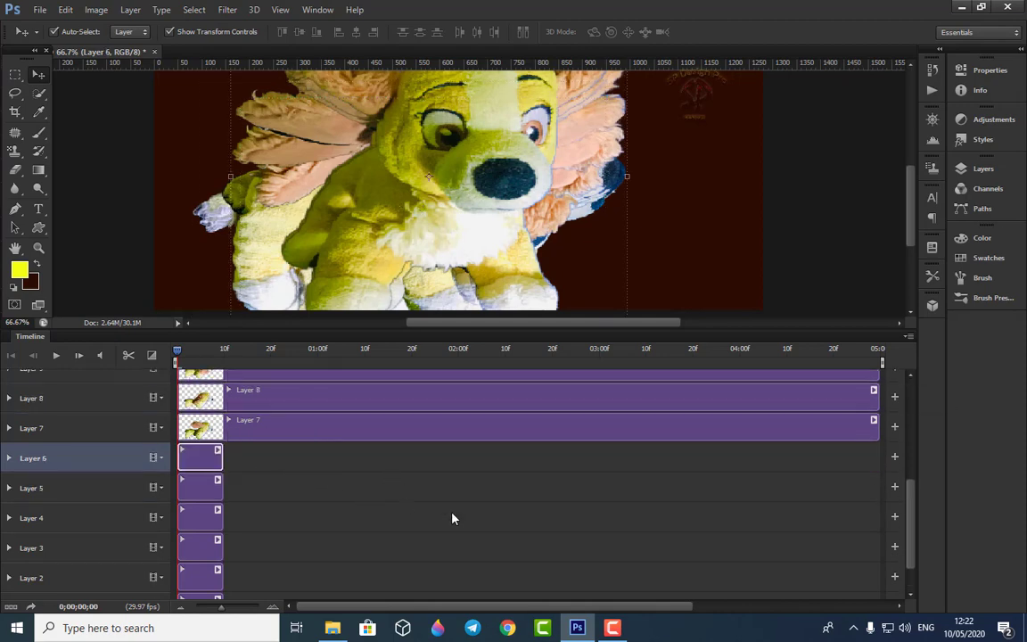
left_click_drag(879, 471, 223, 470)
scroll(620, 535, "up", 1)
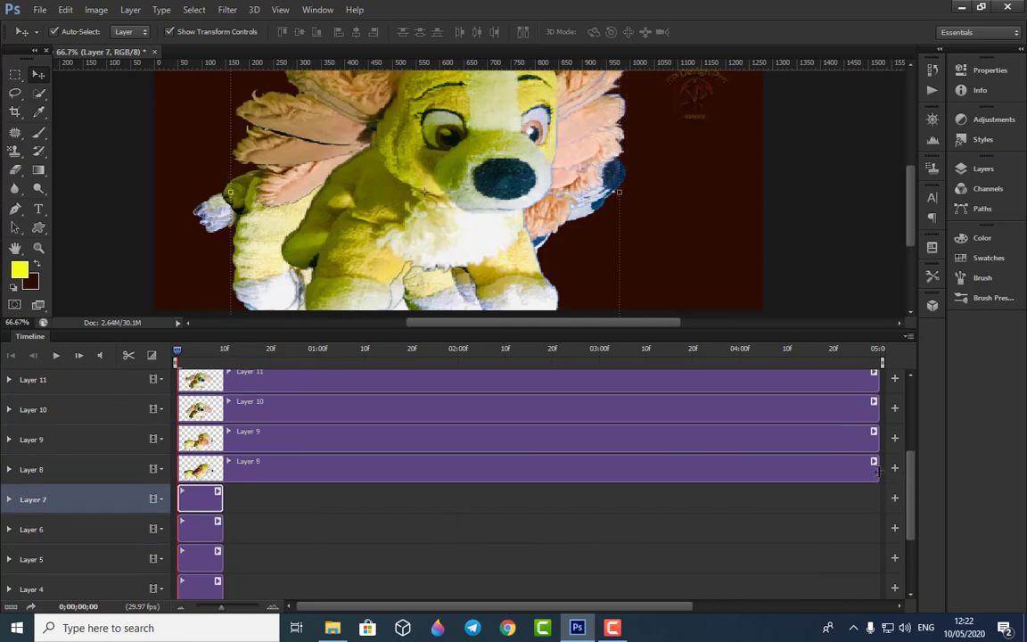
left_click_drag(878, 470, 223, 469)
scroll(492, 538, "up", 1)
scroll(492, 538, "up", 1)
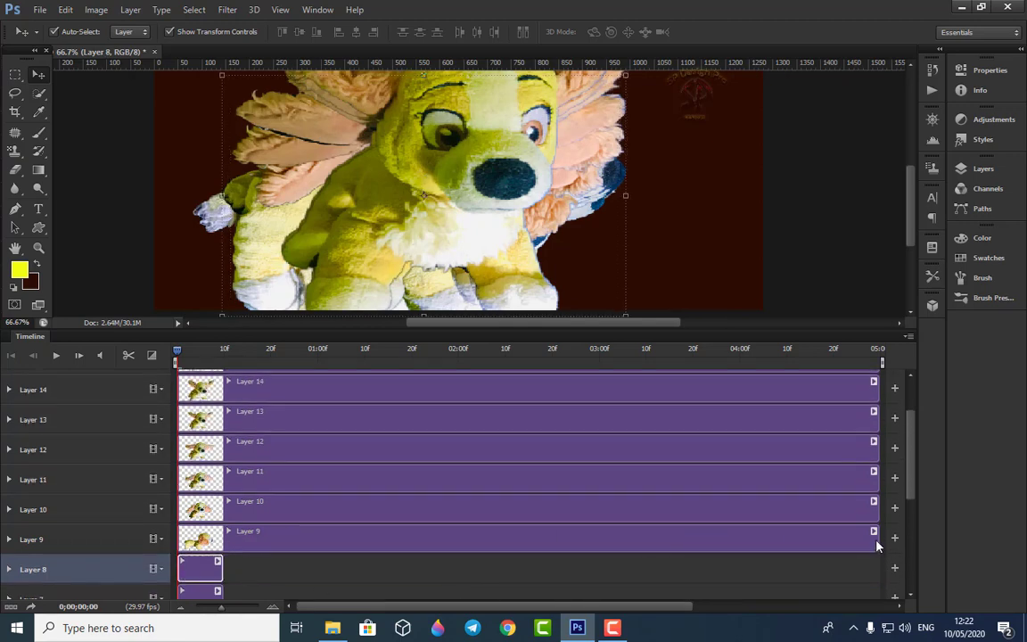
left_click_drag(878, 537, 223, 537)
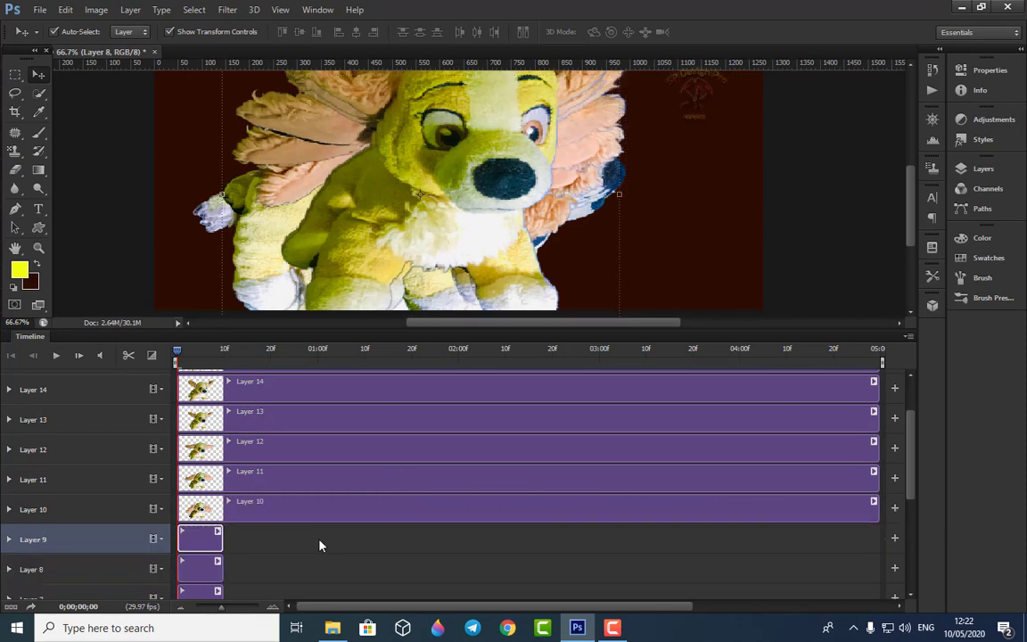
- Select the clips up to Layer 16 and trim those of Layers 10 to 16 to about 10 frames each
left_click_drag(427, 529, 454, 415)
scroll(912, 468, "up", 3)
left_click(490, 401, "shift")
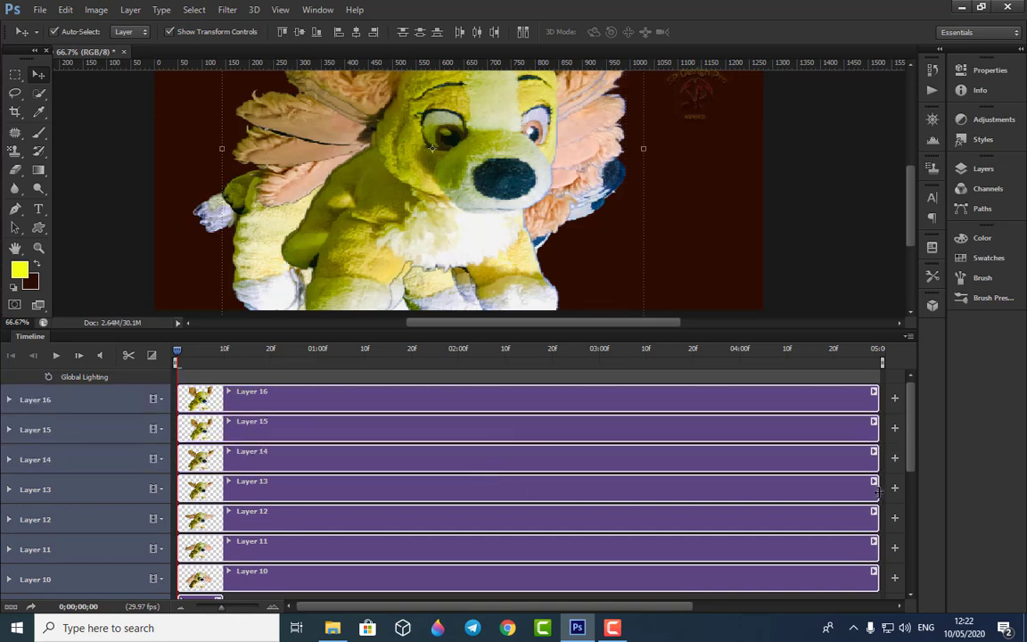
left_click_drag(877, 490, 222, 483)
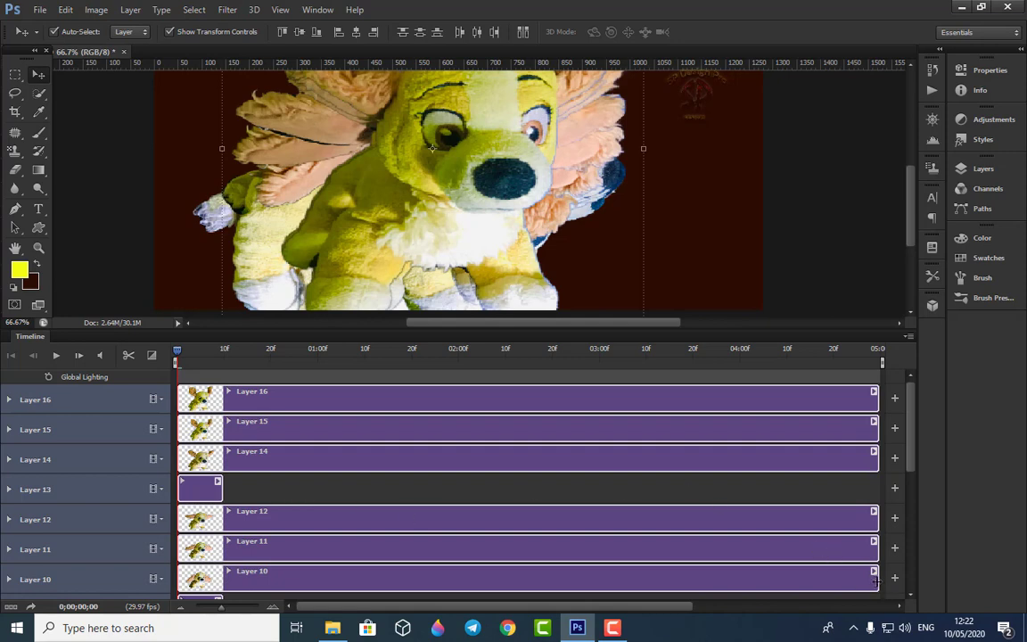
left_click_drag(846, 583, 222, 578)
left_click_drag(878, 548, 223, 547)
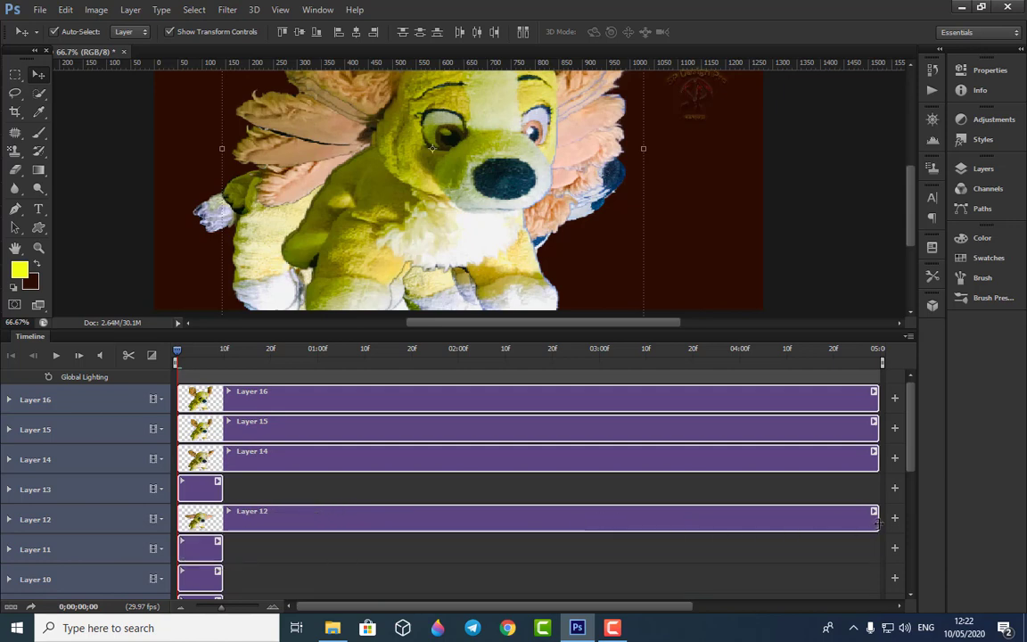
left_click_drag(877, 523, 222, 519)
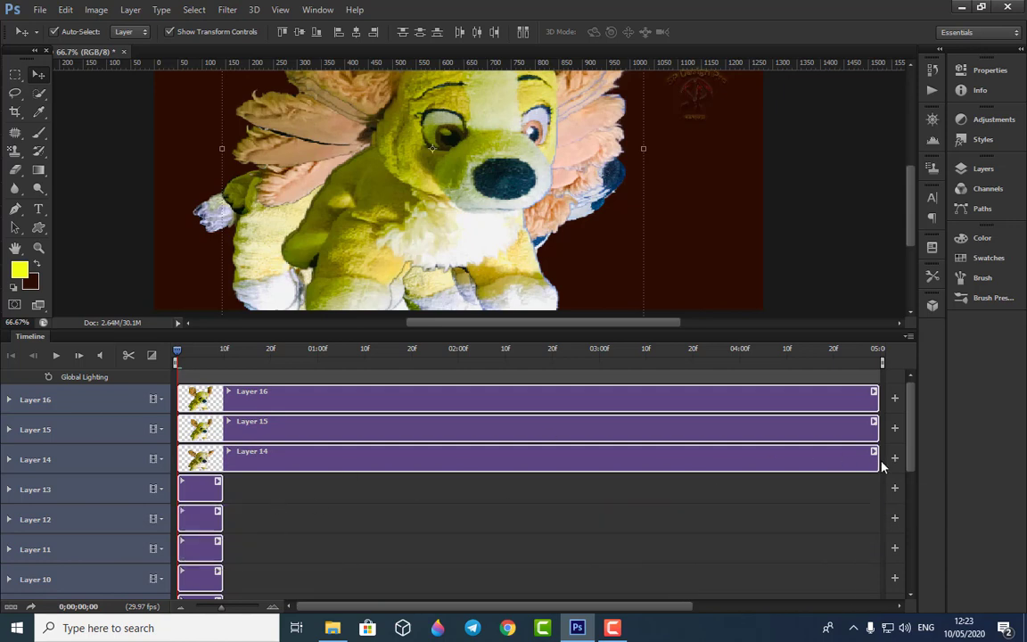
left_click_drag(878, 460, 222, 459)
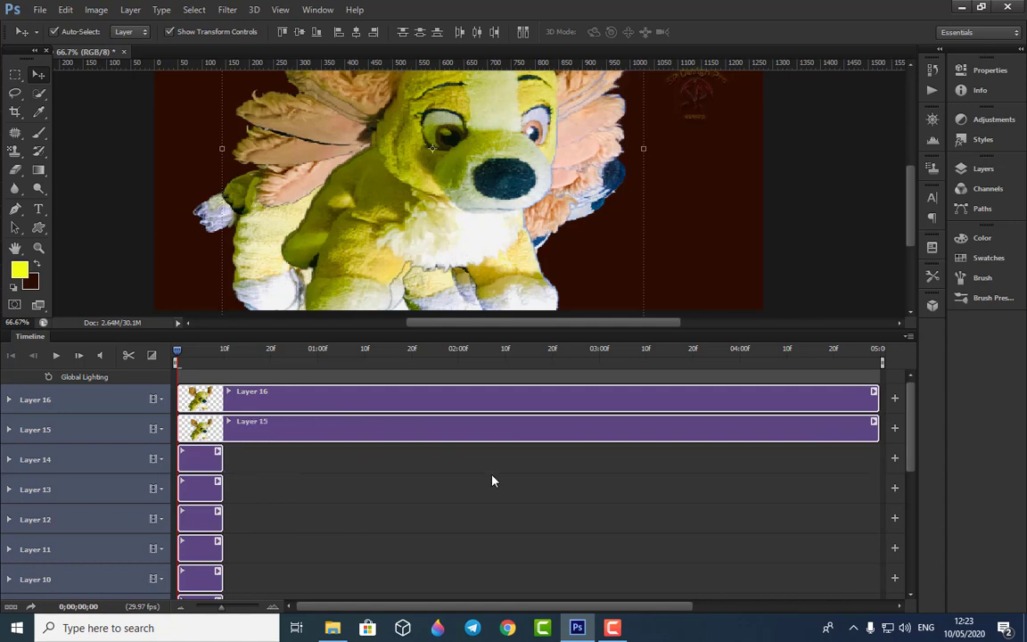
left_click_drag(831, 429, 222, 429)
left_click_drag(878, 399, 222, 400)
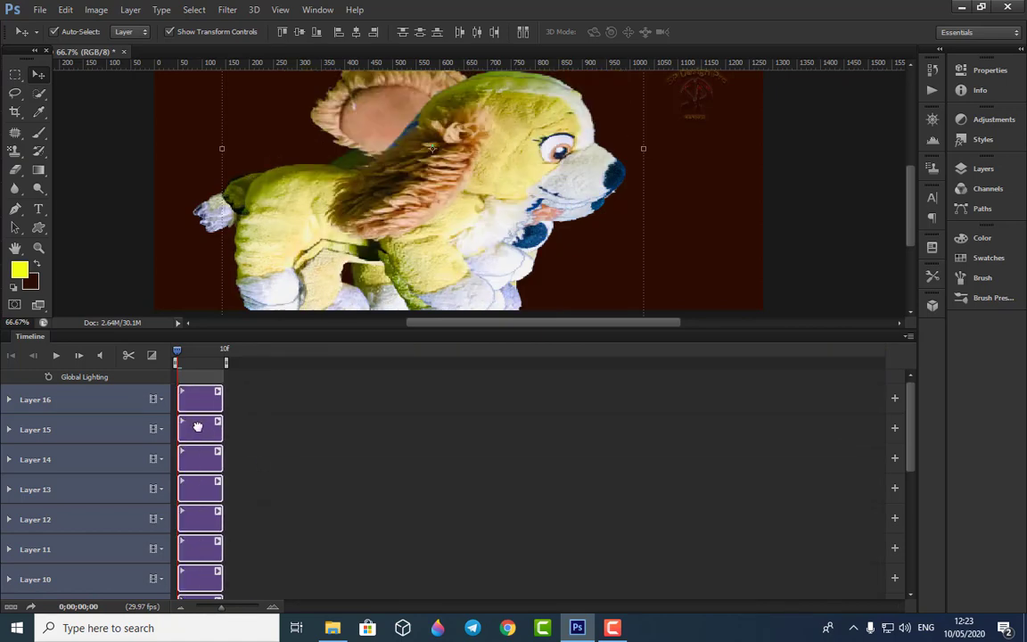
- Stagger the timeline clips of Layers 15 down to 9 so each starts near the end of the layer above
left_click(268, 453)
left_click(213, 394)
left_click_drag(202, 436, 266, 460)
left_click(215, 456)
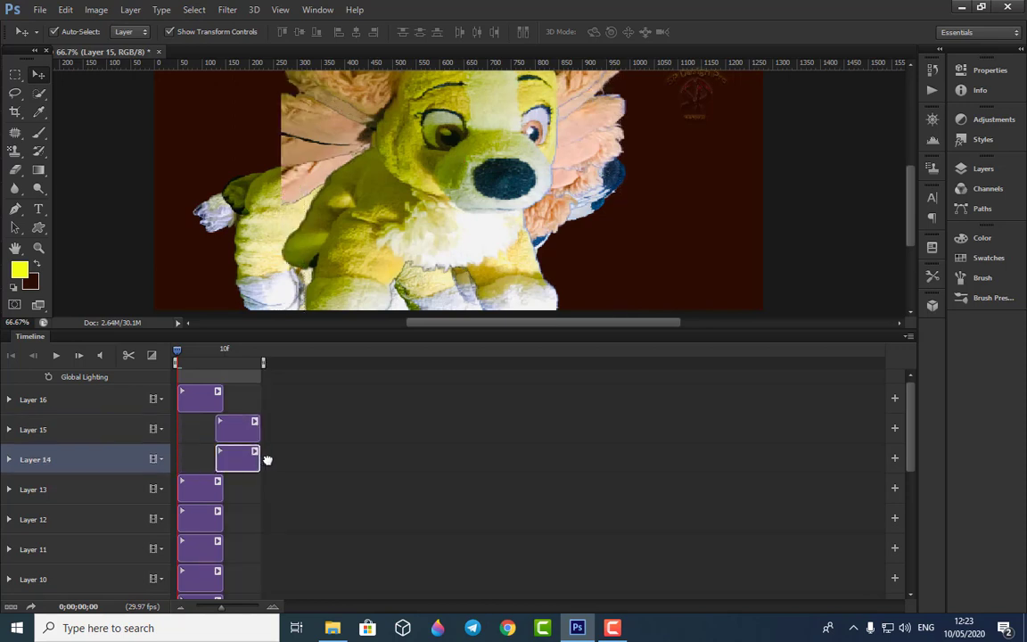
left_click_drag(206, 490, 318, 489)
scroll(316, 533, "down", 1)
left_click_drag(208, 488, 353, 495)
scroll(333, 524, "down", 1)
left_click_drag(214, 485, 459, 476)
scroll(382, 506, "down", 1)
scroll(275, 511, "down", 1)
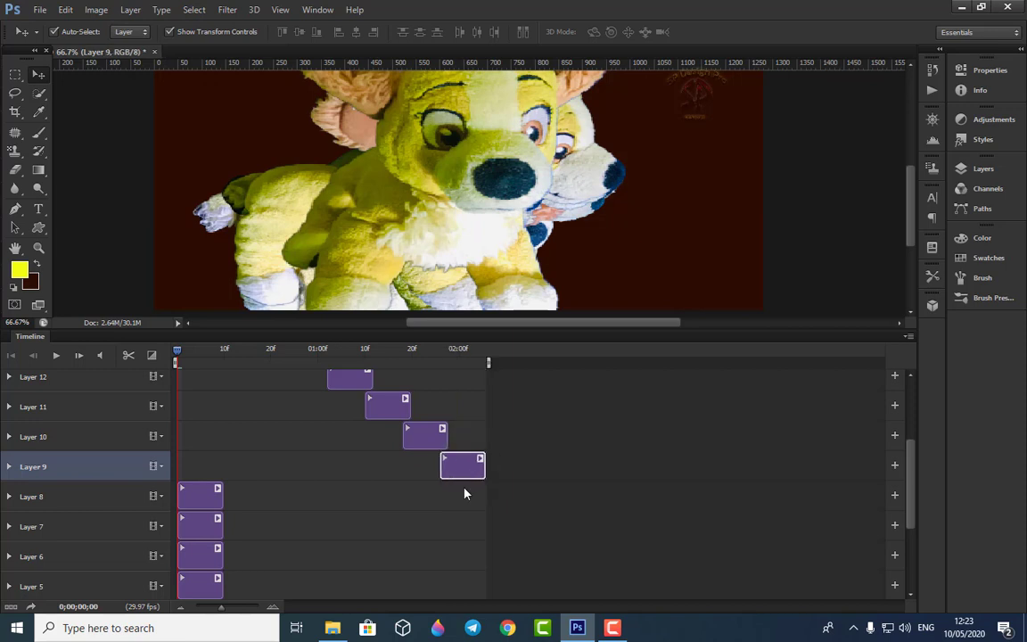
- Move the clips of Layers 8, 7, 6 and 5 along the timeline to continue the staggered sequence
scroll(419, 464, "down", 1)
left_click_drag(209, 453, 510, 458)
scroll(509, 474, "down", 1)
left_click_drag(209, 455, 551, 453)
scroll(506, 497, "down", 2)
left_click_drag(219, 427, 580, 429)
scroll(272, 492, "down", 1)
left_click_drag(212, 452, 623, 448)
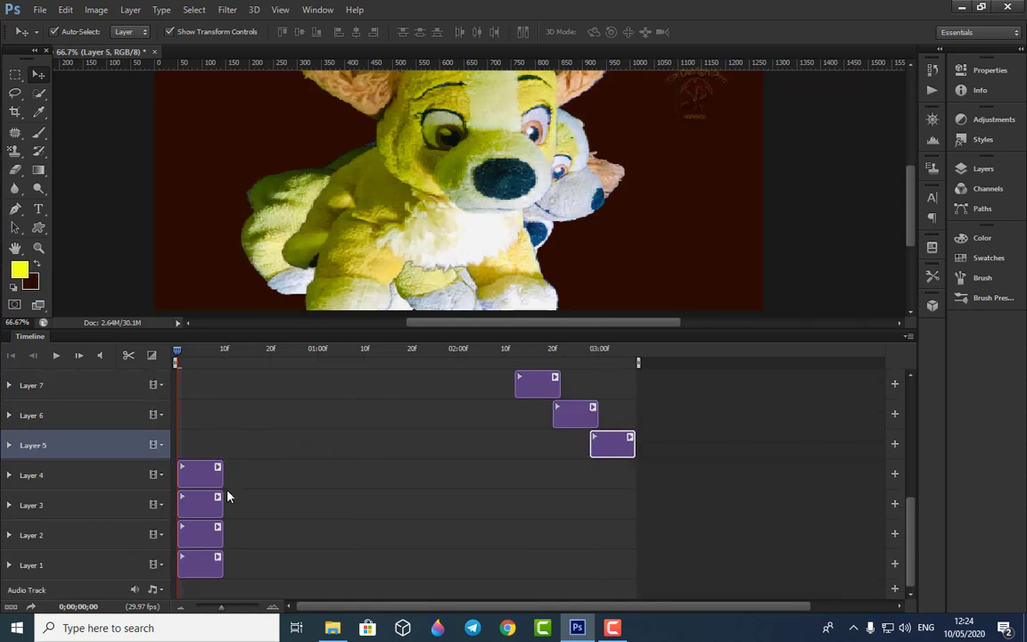
- Finish the staggered sequence by moving the clips of Layers 4, 3, 2 and 1 along the timeline
mouse_move(222, 482)
left_mouse_down()
mouse_move(669, 478)
mouse_move(651, 476)
left_mouse_up()
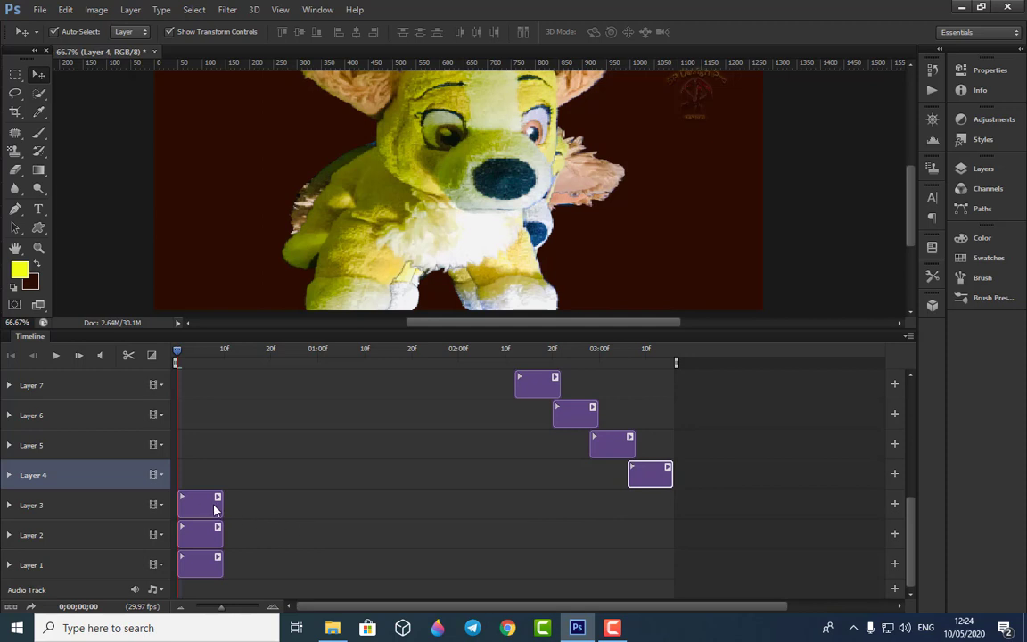
left_click_drag(214, 510, 684, 507)
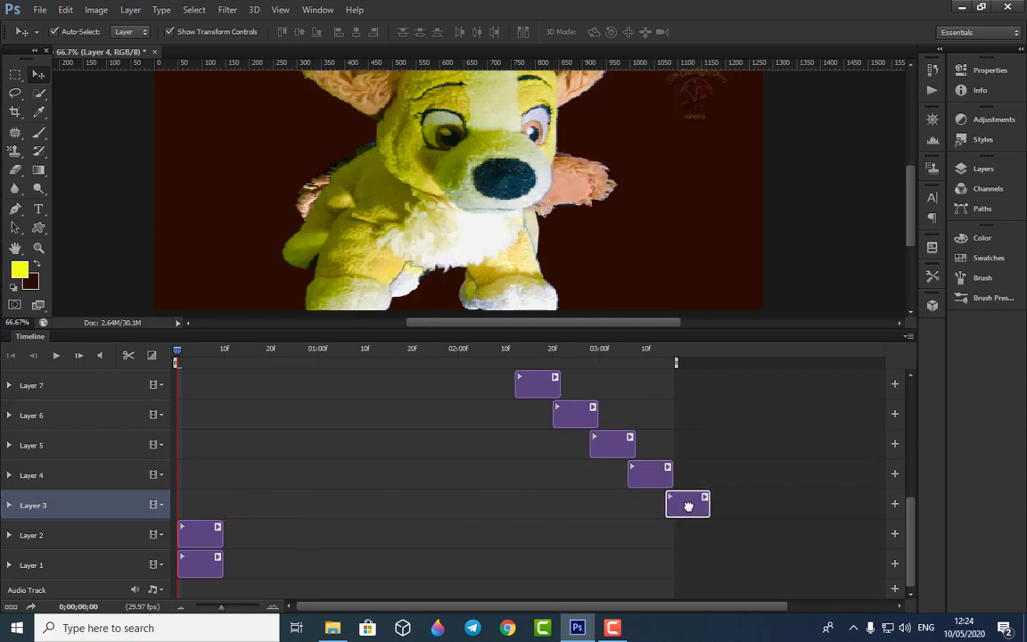
left_click_drag(218, 534, 733, 529)
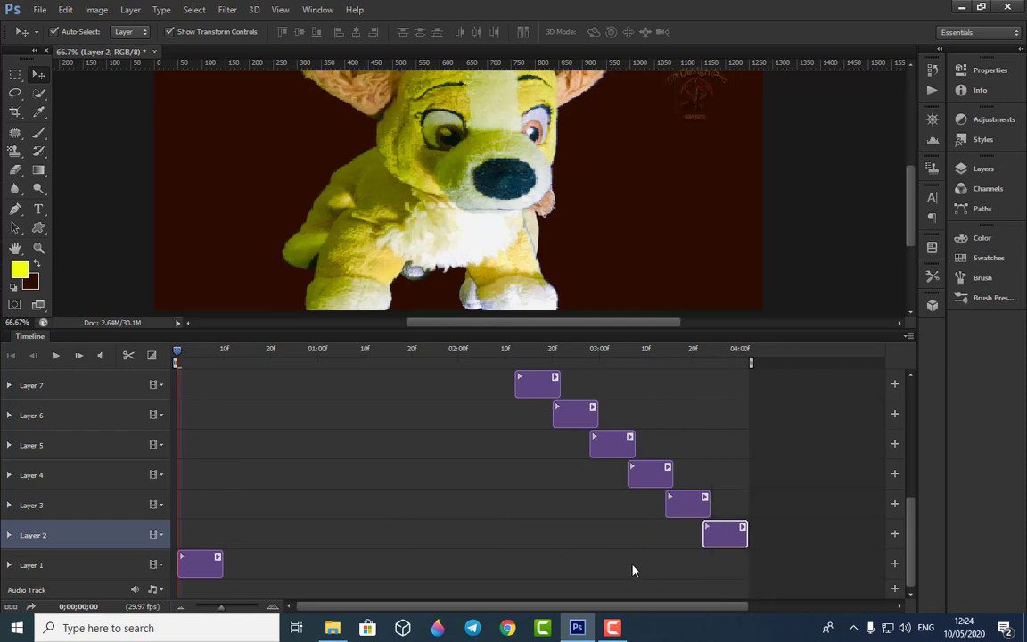
left_click_drag(219, 563, 779, 557)
scroll(623, 442, "up", 5)
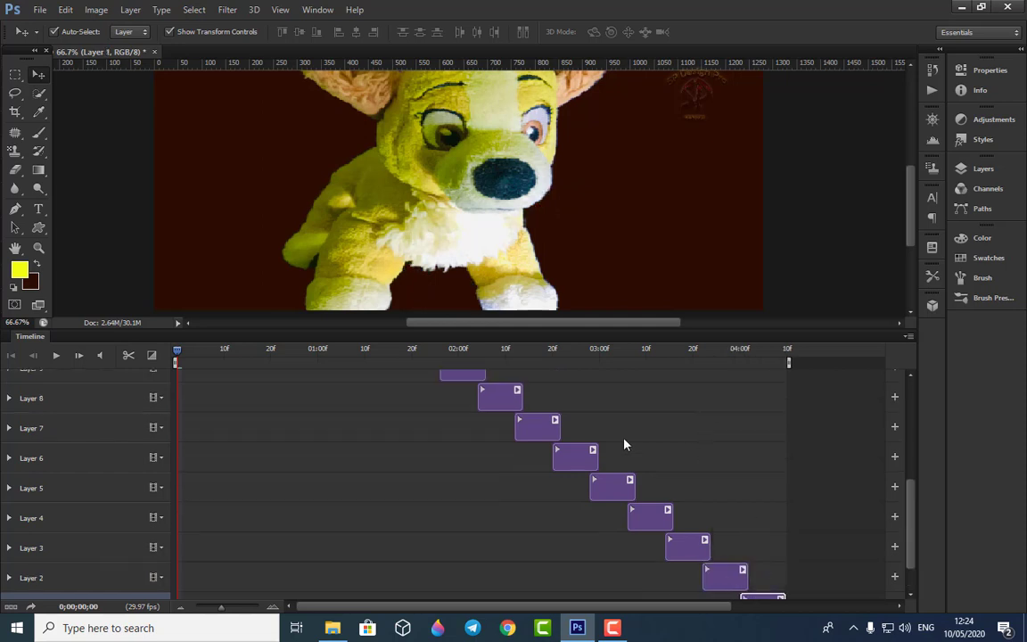
scroll(410, 445, "up", 2)
- Play the animation with the whole canvas in view at 33.3%
key("ctrl+minus")
key("ctrl+minus")
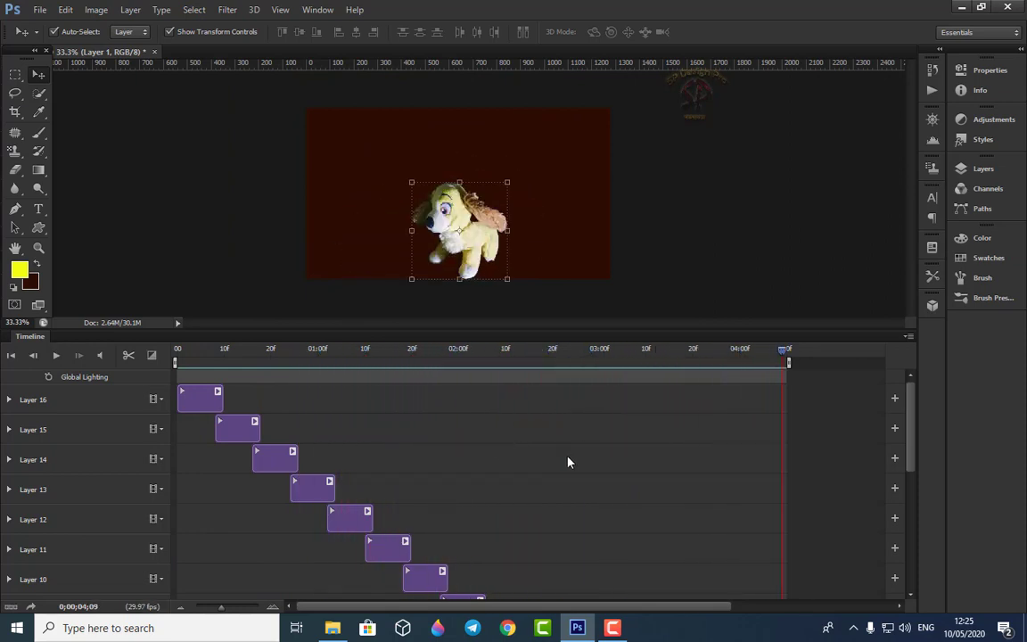
key("space")
- Enlarge Layer 1's dog cut-out to about 170% height so it nearly fills the canvas height
left_click_drag(508, 181, 532, 160)
left_click_drag(411, 161, 375, 124)
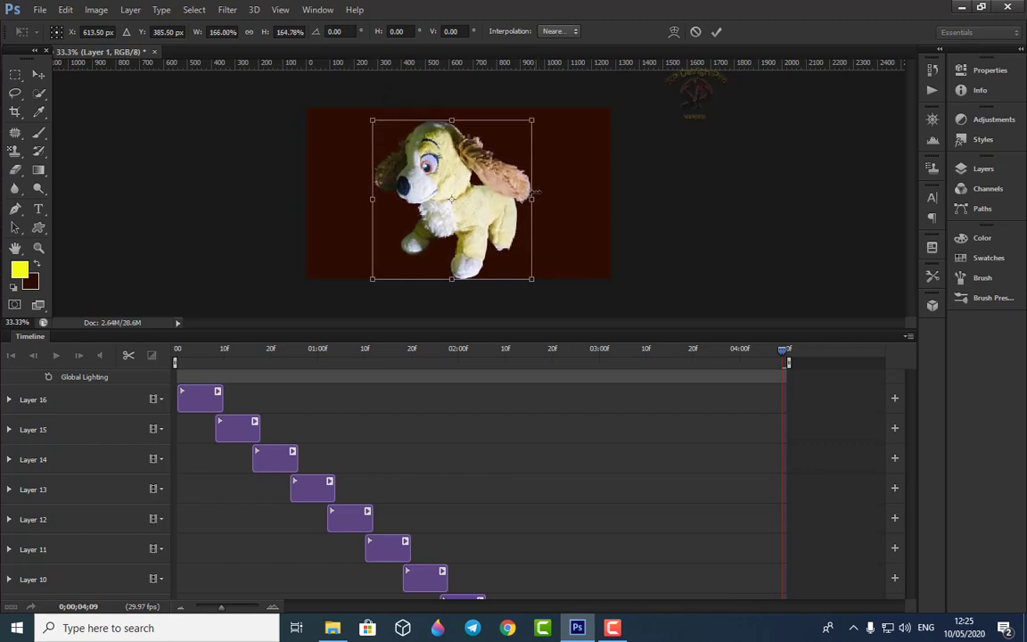
left_click_drag(533, 191, 543, 198)
left_click_drag(457, 120, 456, 115)
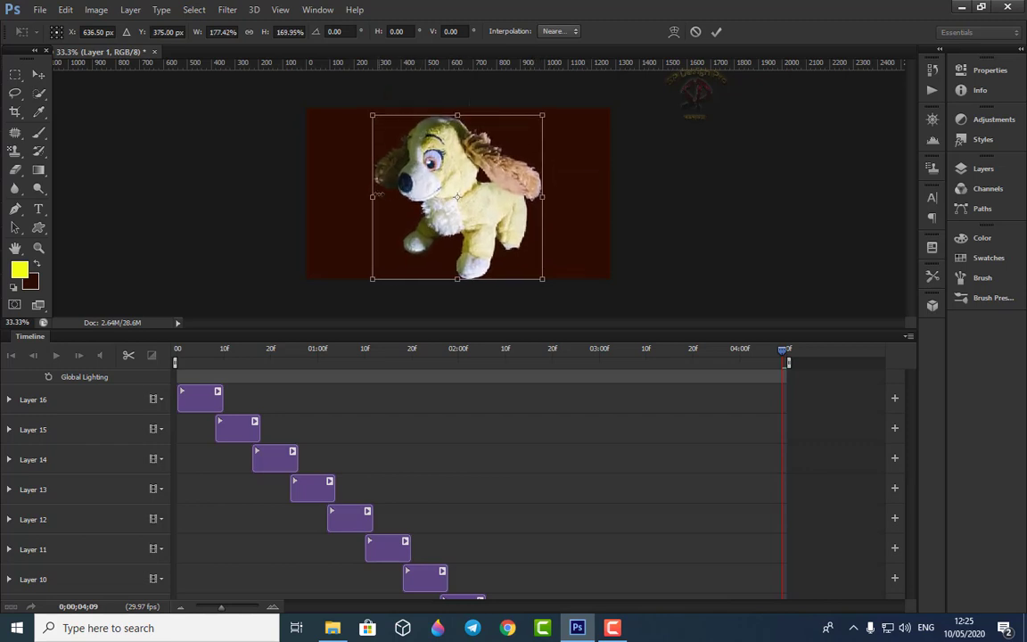
left_click_drag(372, 198, 368, 198)
key("Return")
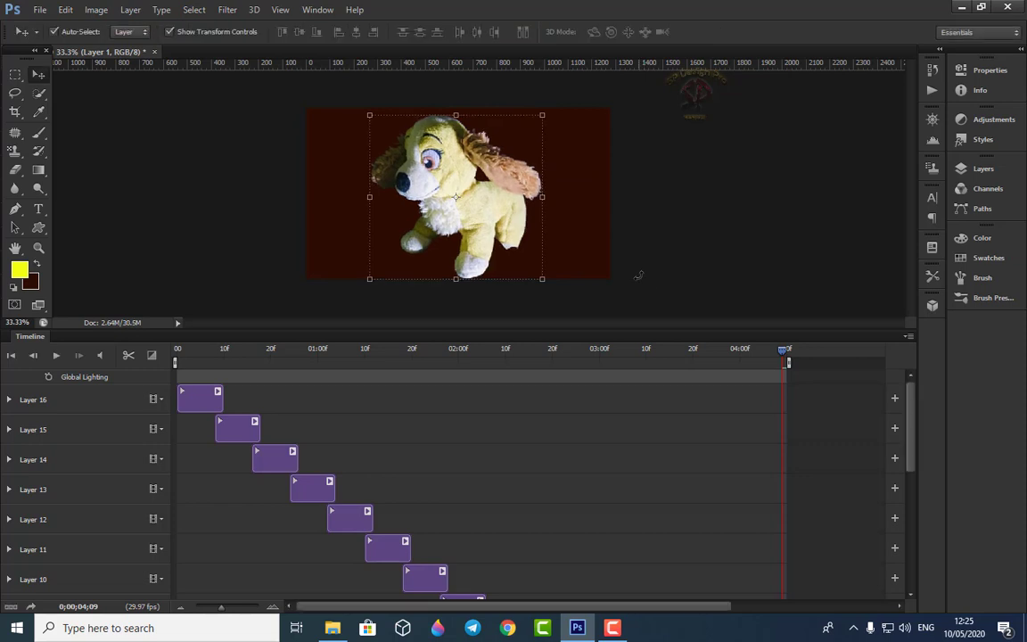
- Play back the animation, giving the canvas more room above the timeline and viewing it at 66.7%
key("space")
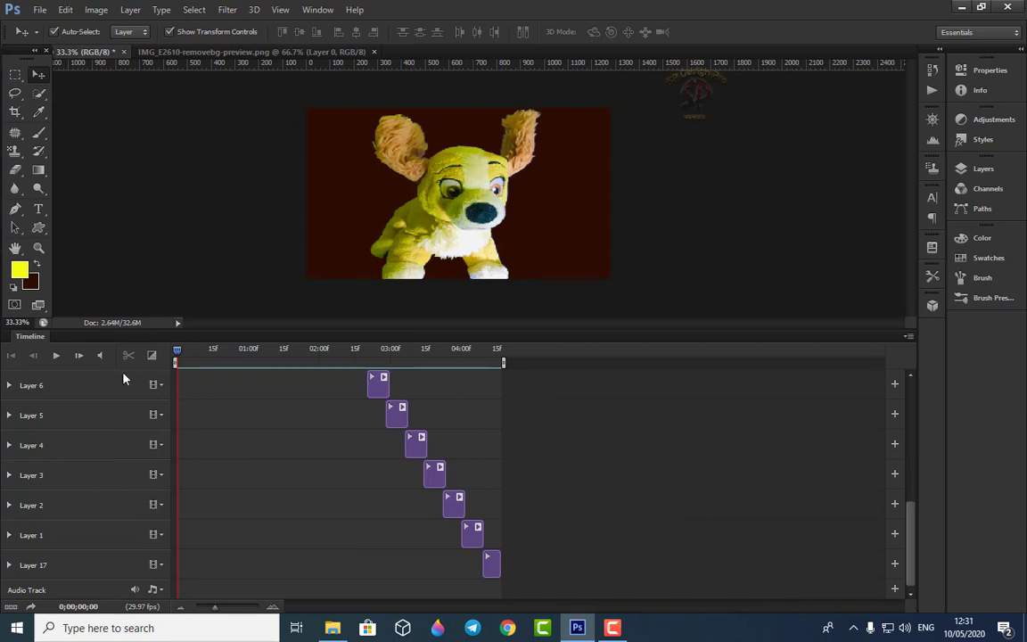
left_click(56, 354)
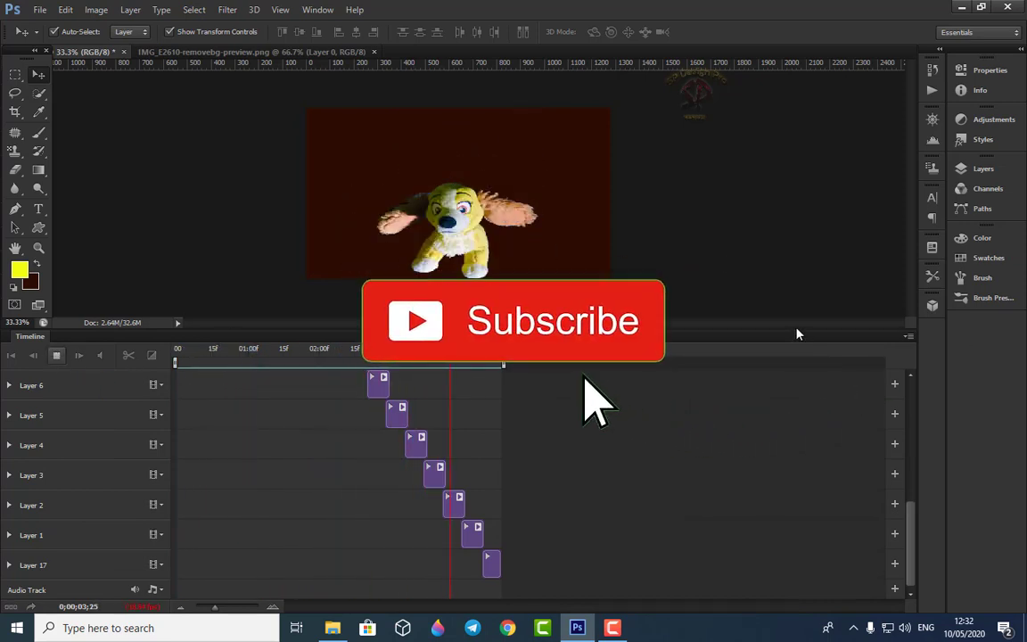
left_click_drag(786, 337, 784, 536)
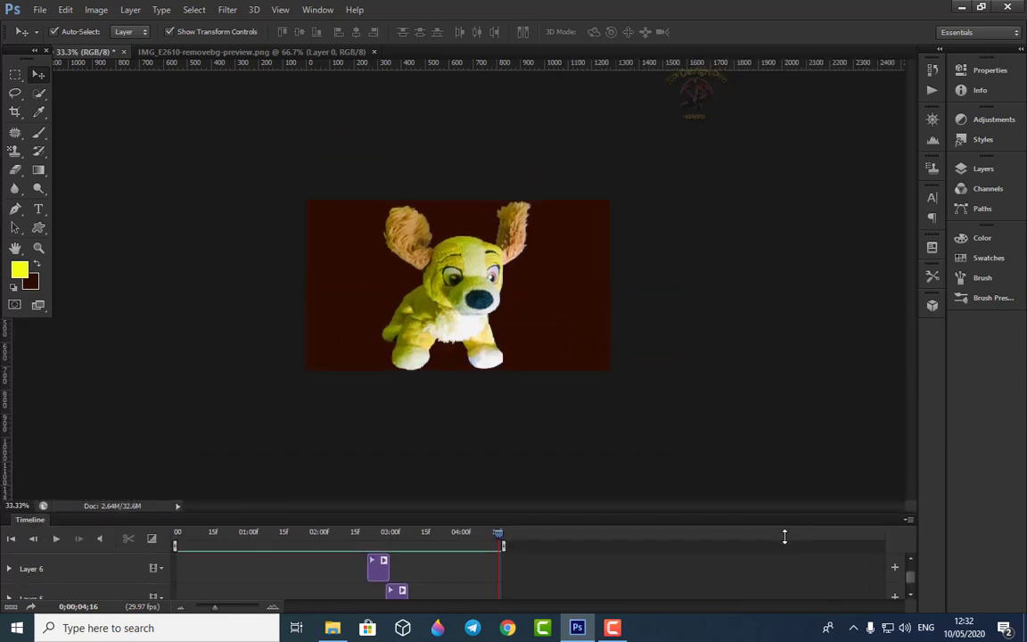
key("ctrl+minus")
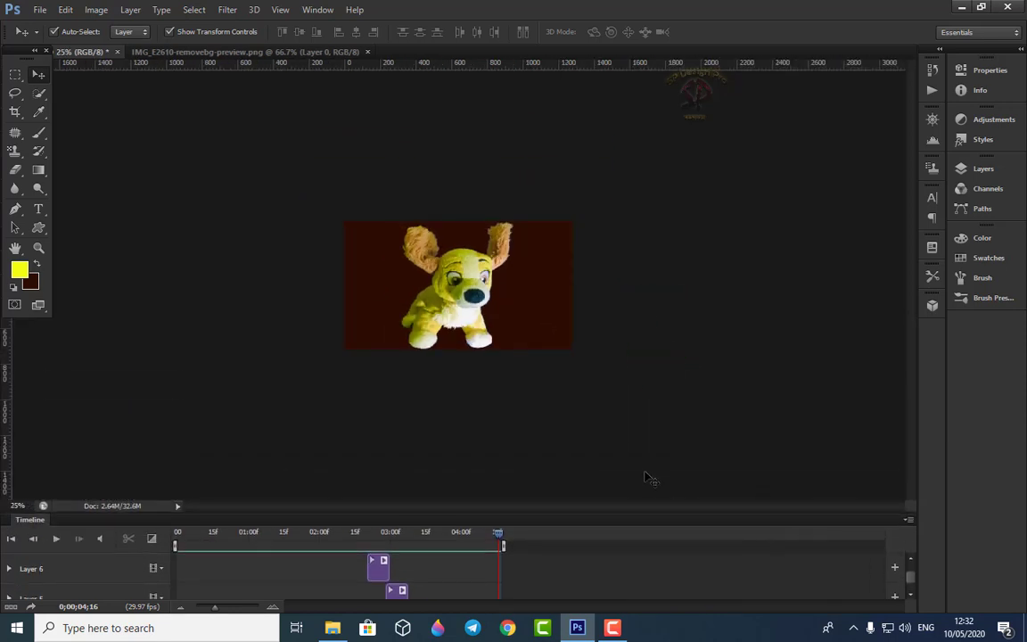
key("ctrl+plus")
key("ctrl+plus")
key("ctrl+plus")
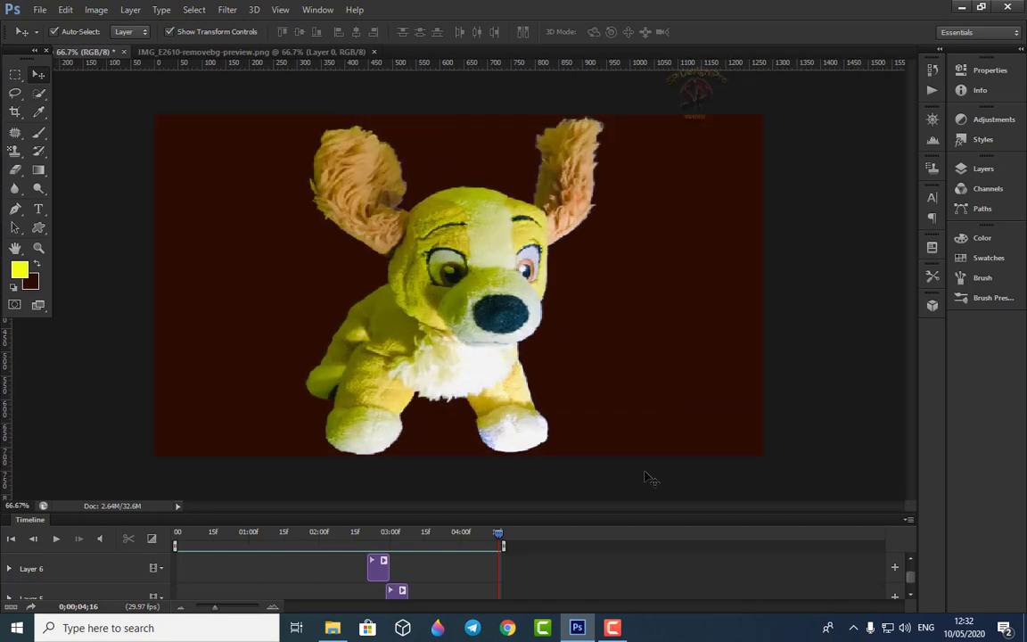
key("ctrl+plus")
key("ctrl+minus")
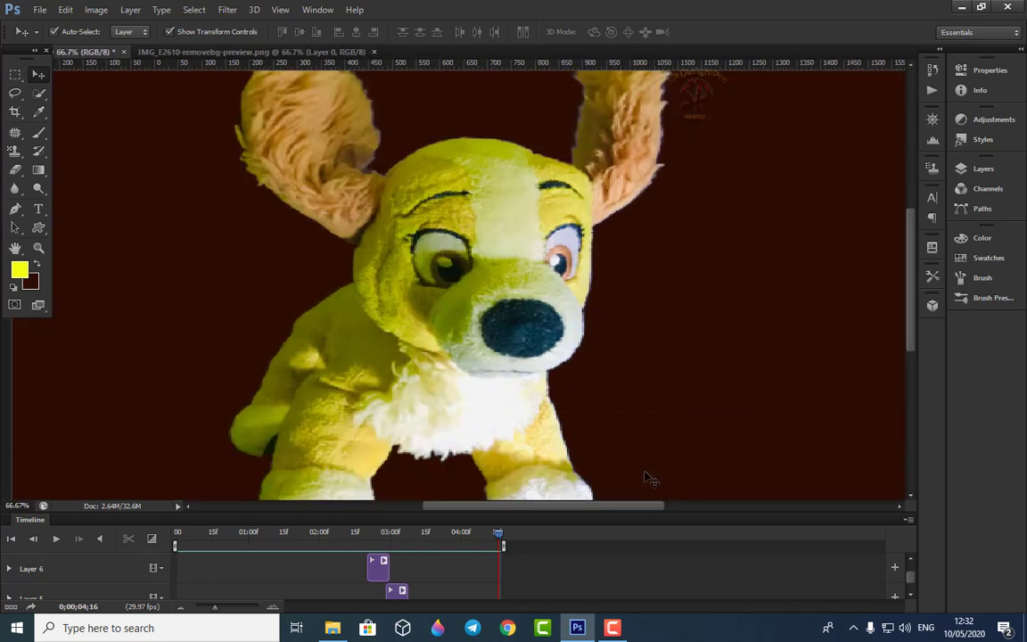
left_click(57, 540)
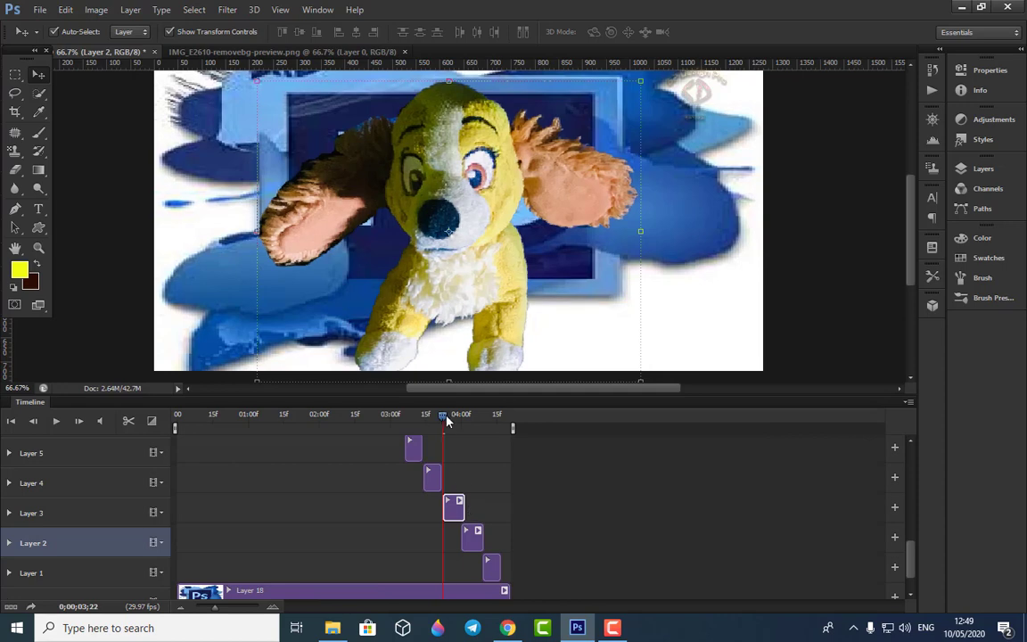
- Trim the end of Layer 2's clip to 0;00;04;00, where the following clip starts
left_click_drag(444, 418, 460, 418)
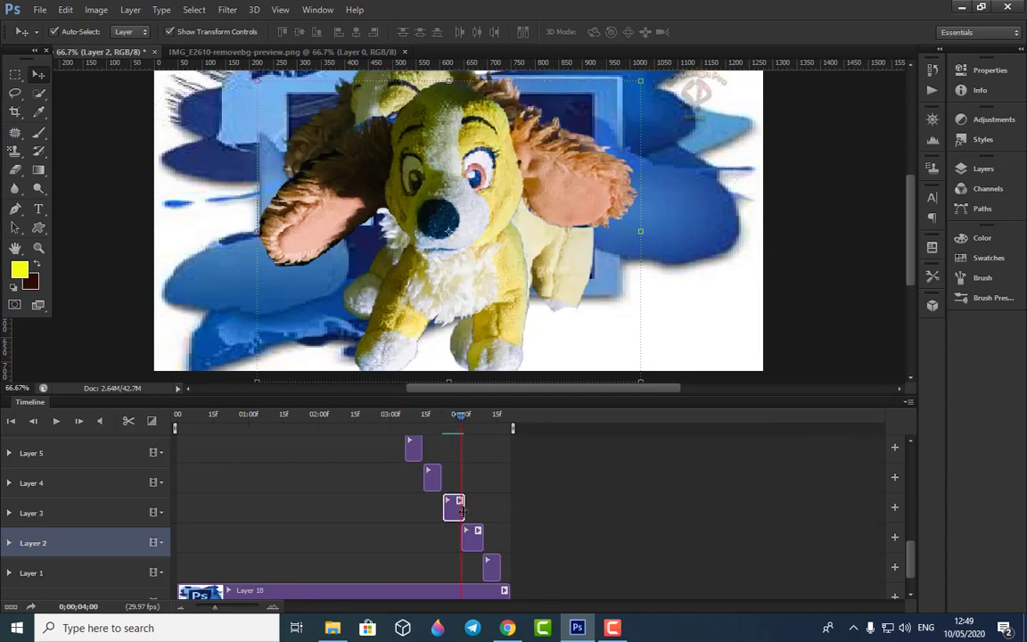
left_click_drag(462, 508, 457, 508)
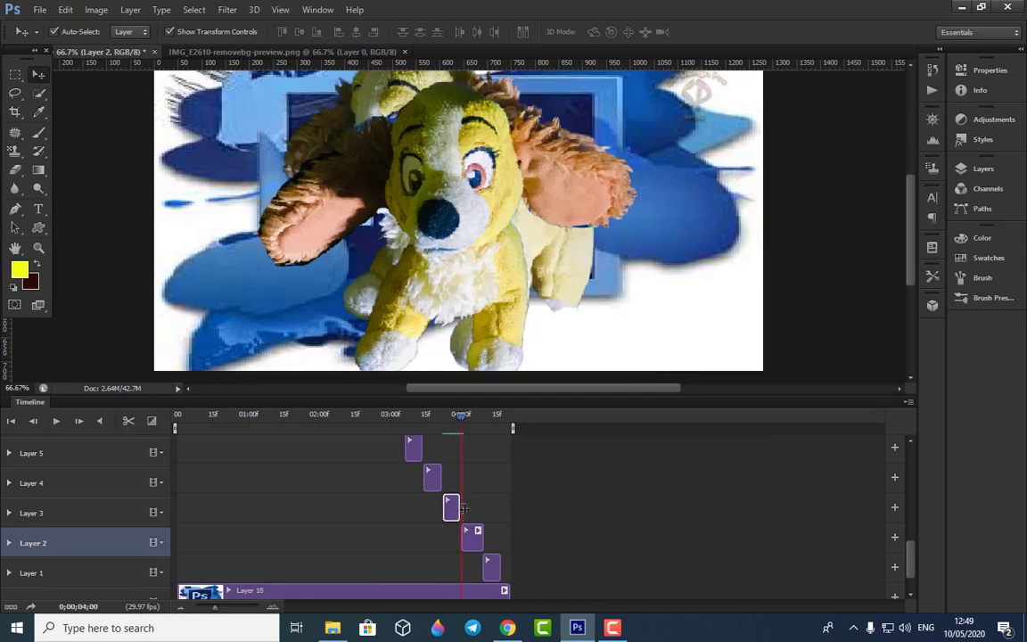
- Enlarge and distort Layer 1's dog cut-out to about 130% height so it fills the canvas height
left_click(446, 221)
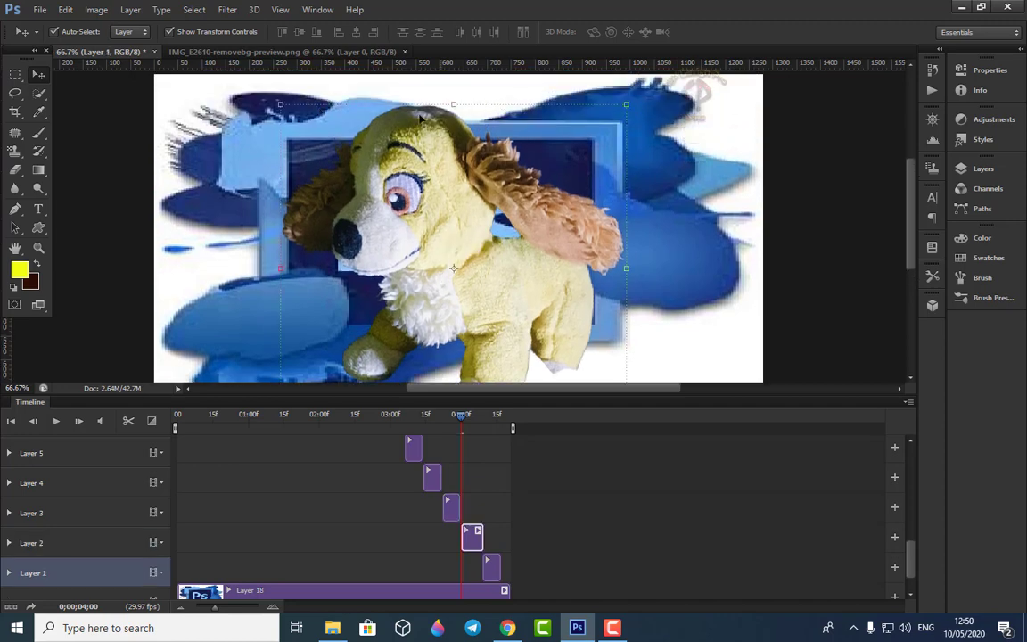
mouse_move(454, 104)
left_mouse_down()
mouse_move(455, 87)
mouse_move(445, 94)
left_mouse_up()
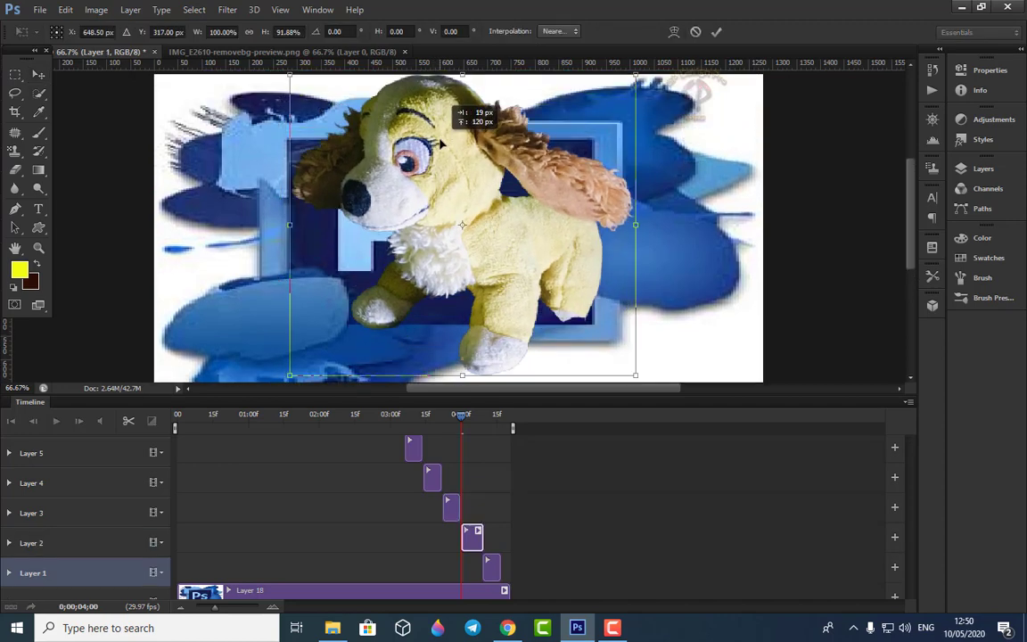
left_click_drag(290, 375, 204, 268)
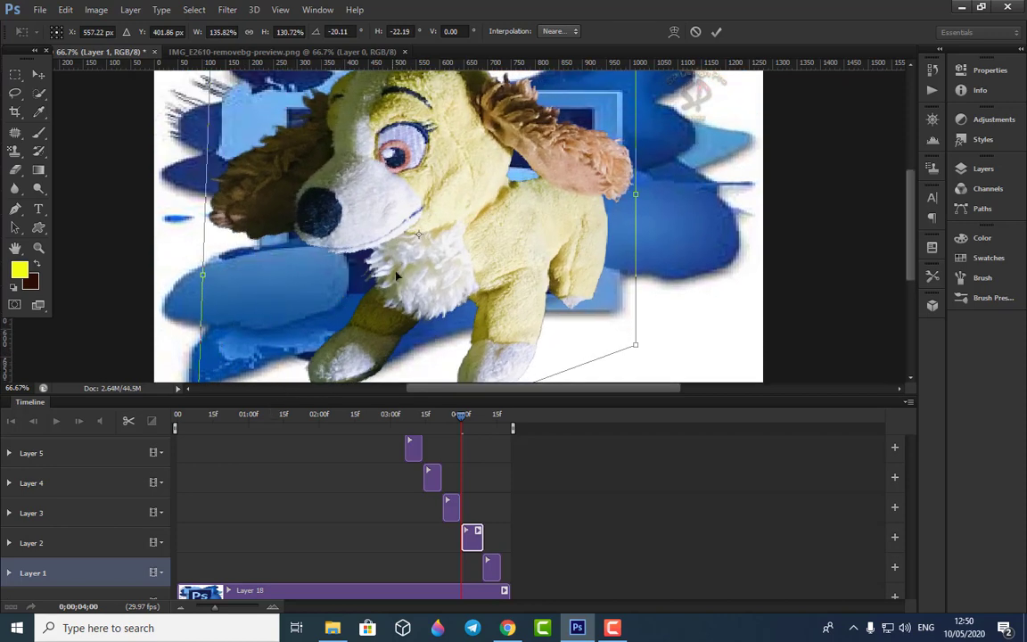
left_click_drag(356, 244, 584, 300)
scroll(606, 312, "down", 2)
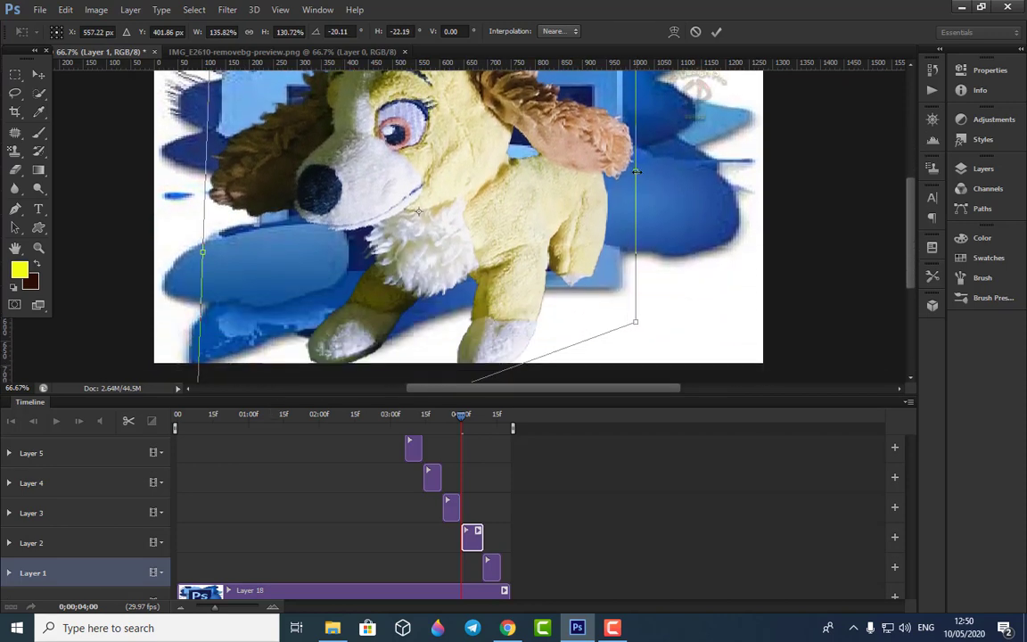
left_click_drag(636, 171, 660, 167)
key("Return")
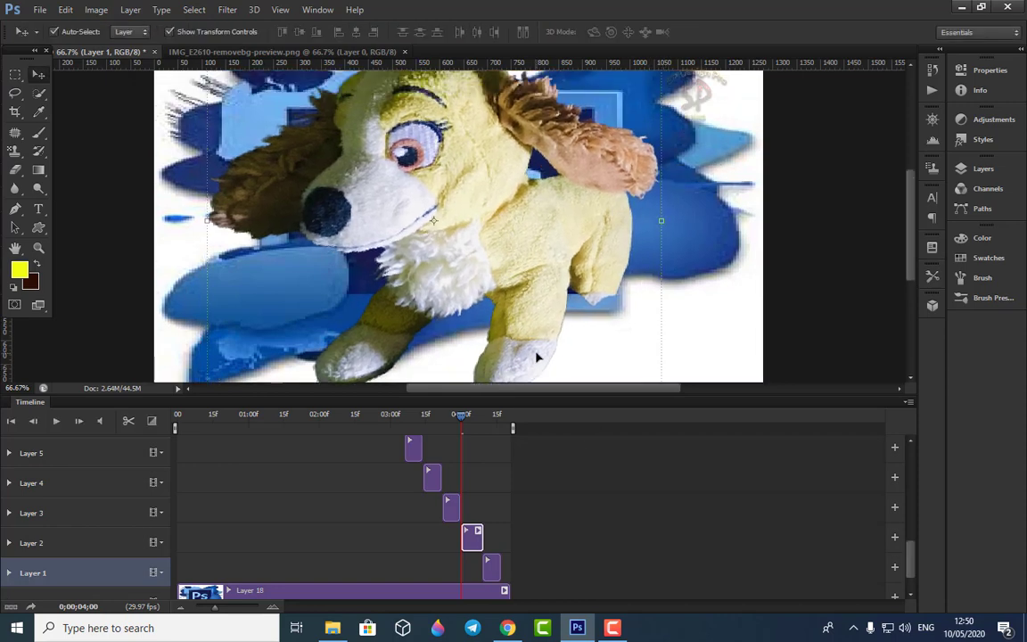
- Trim the end of Layer 1's clip back to the start of Layer 17's clip at 0;00;04;09
scroll(500, 321, "up", 2)
scroll(541, 328, "down", 1)
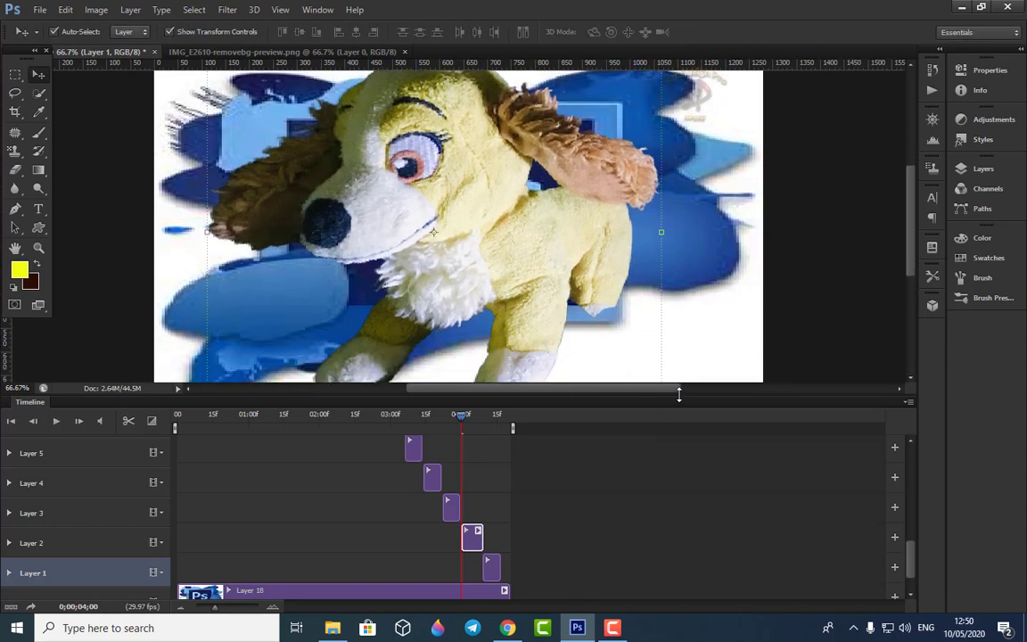
left_click_drag(678, 393, 669, 446)
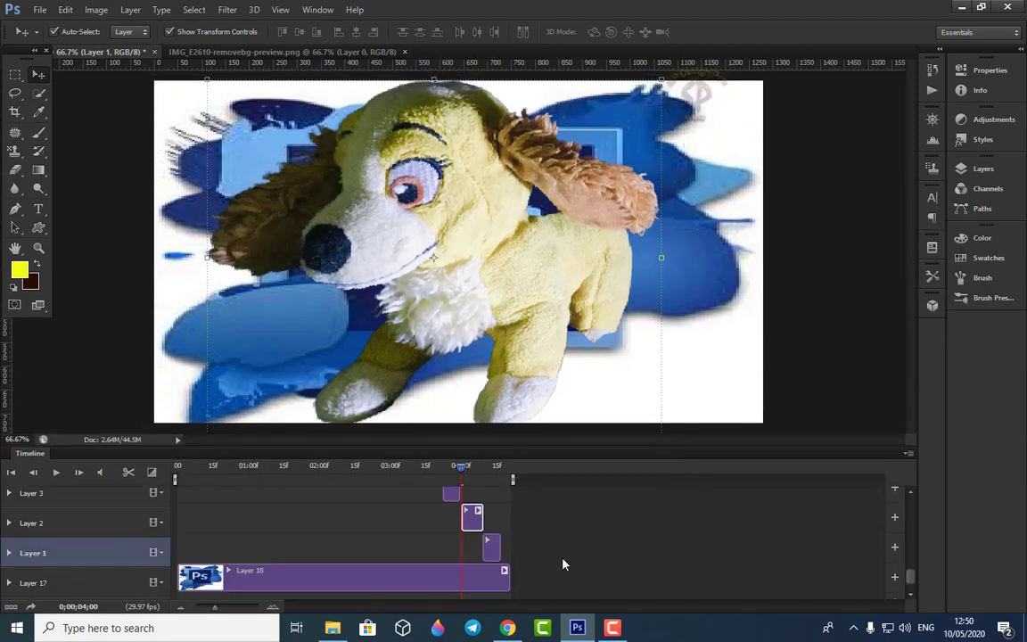
scroll(562, 564, "down", 1)
left_click_drag(461, 465, 470, 476)
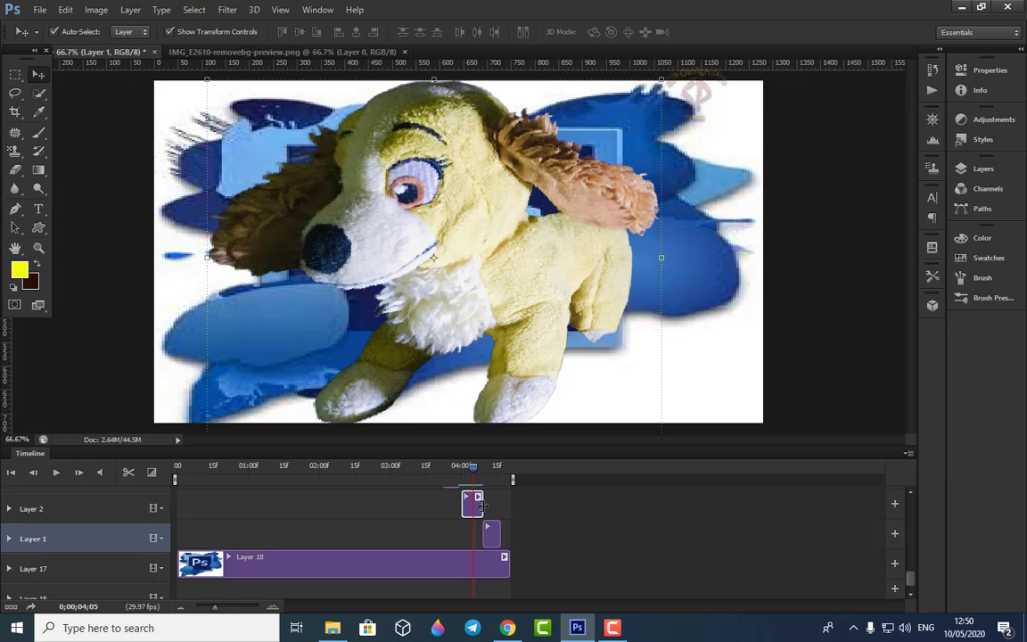
left_click_drag(481, 507, 482, 472)
- Extend Layer 17's clip to the end of the background clip, keeping its start at 0;00;04;09
left_click(497, 532)
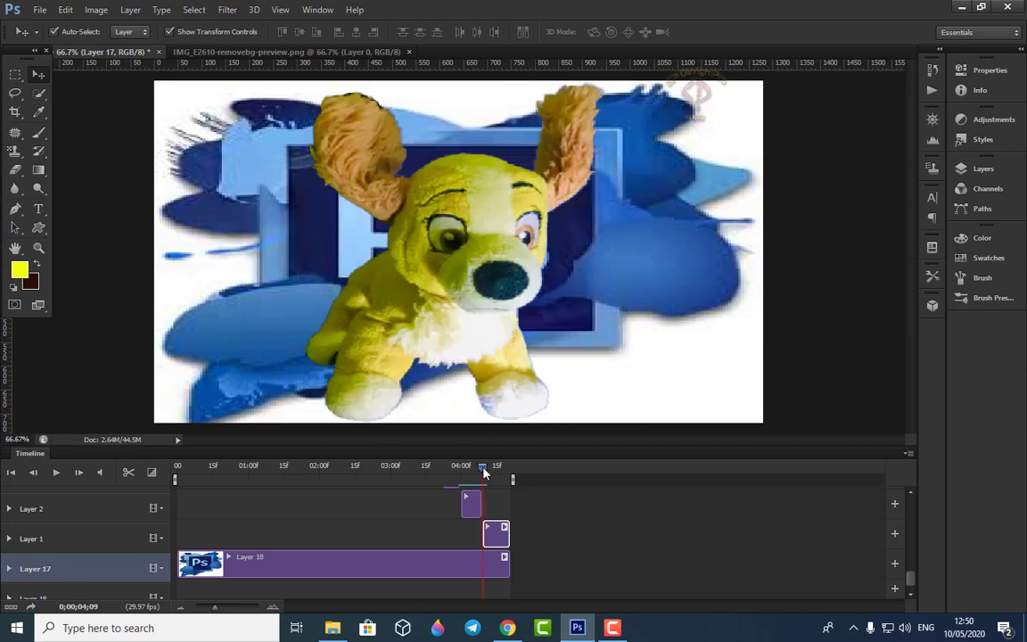
left_click(488, 527)
left_click_drag(484, 533, 485, 533)
scroll(540, 549, "down", 2)
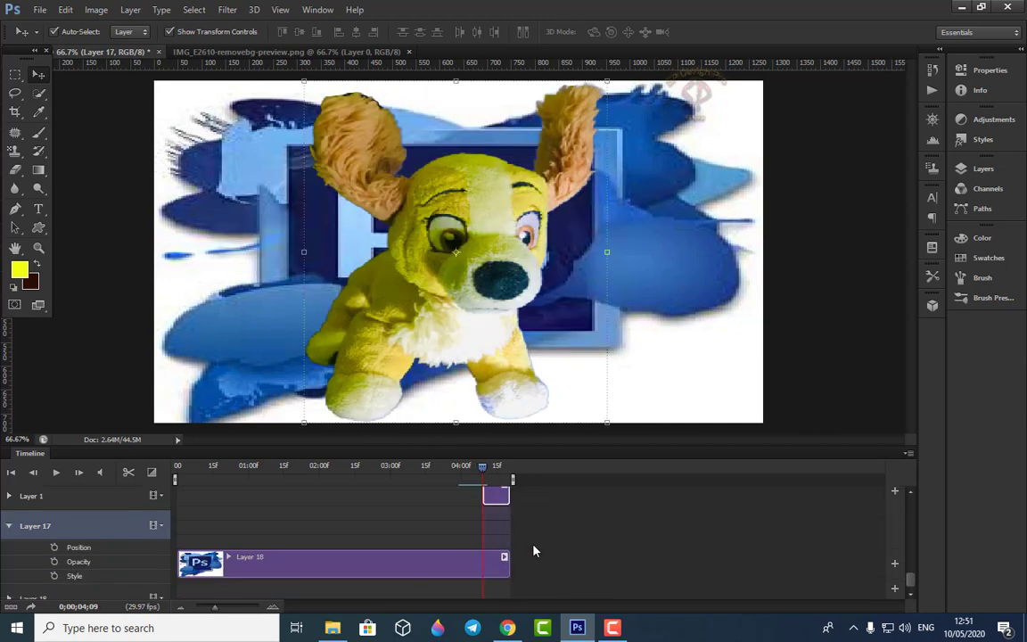
scroll(535, 549, "up", 2)
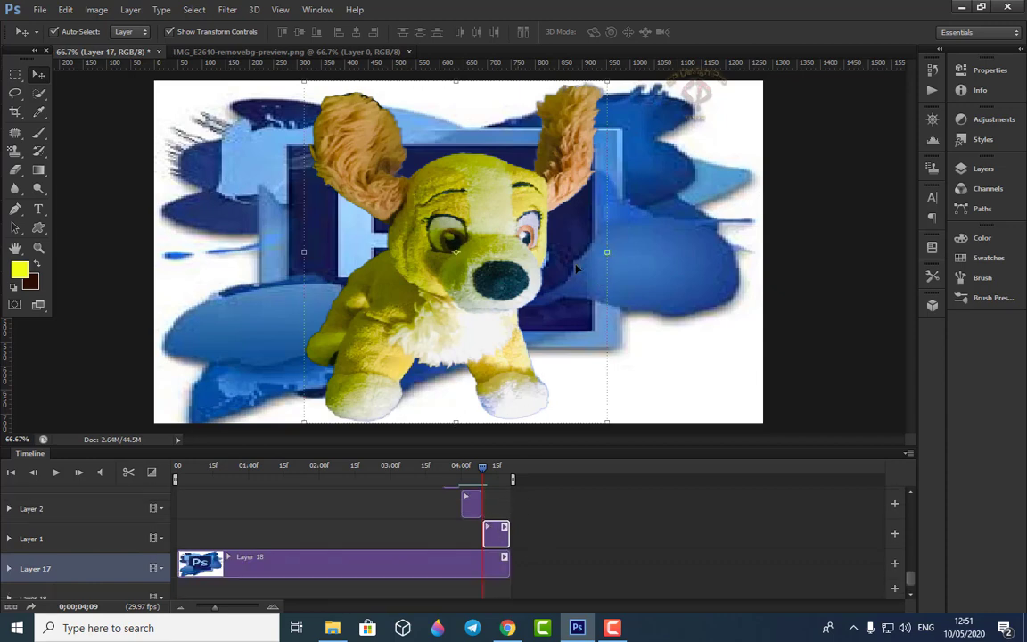
- Enlarge Layer 17's dog cut-out by distorting its four corners outward to fill the canvas height
left_click_drag(304, 419, 297, 425)
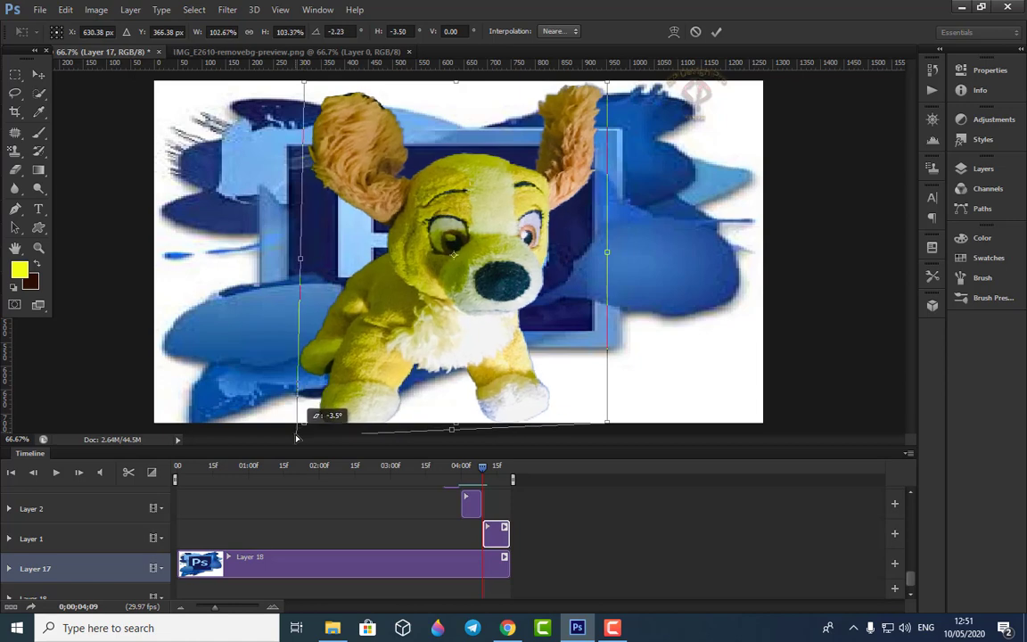
left_click_drag(611, 428, 649, 420)
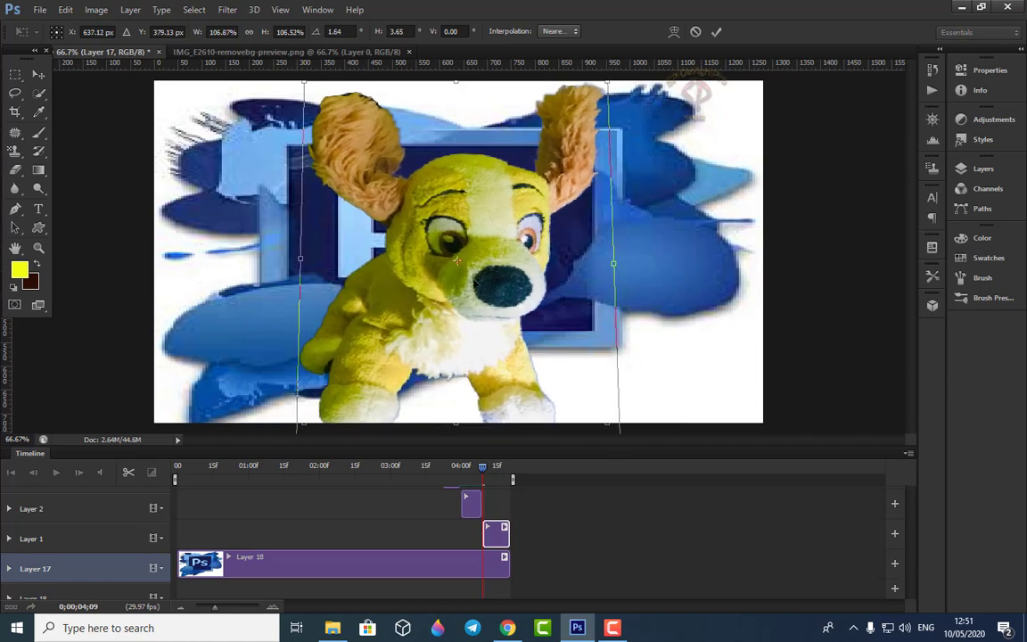
left_click_drag(306, 88, 264, 81)
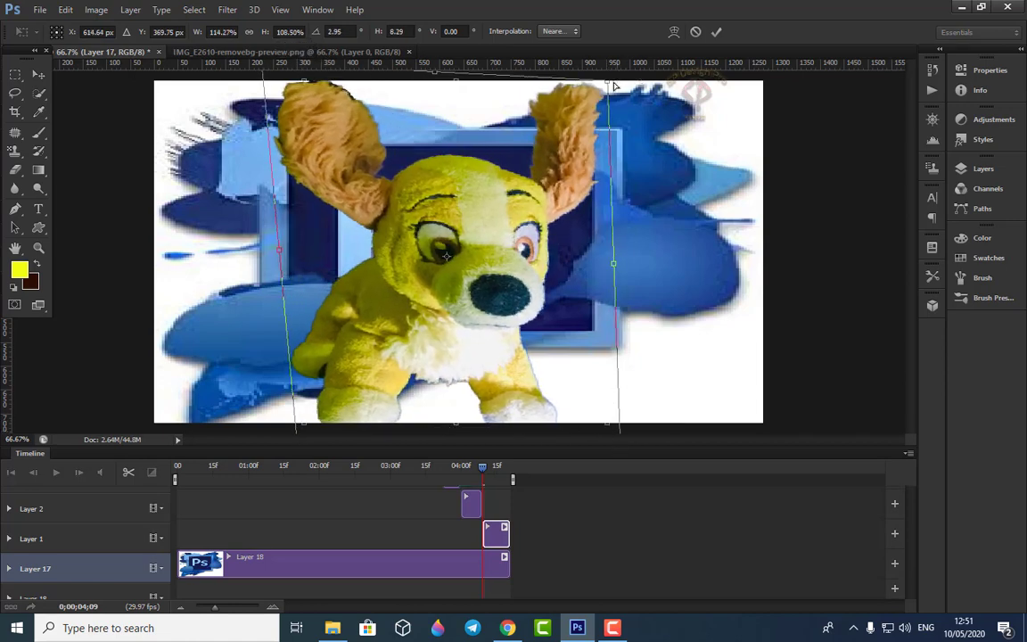
left_click_drag(614, 80, 659, 79)
key("Return")
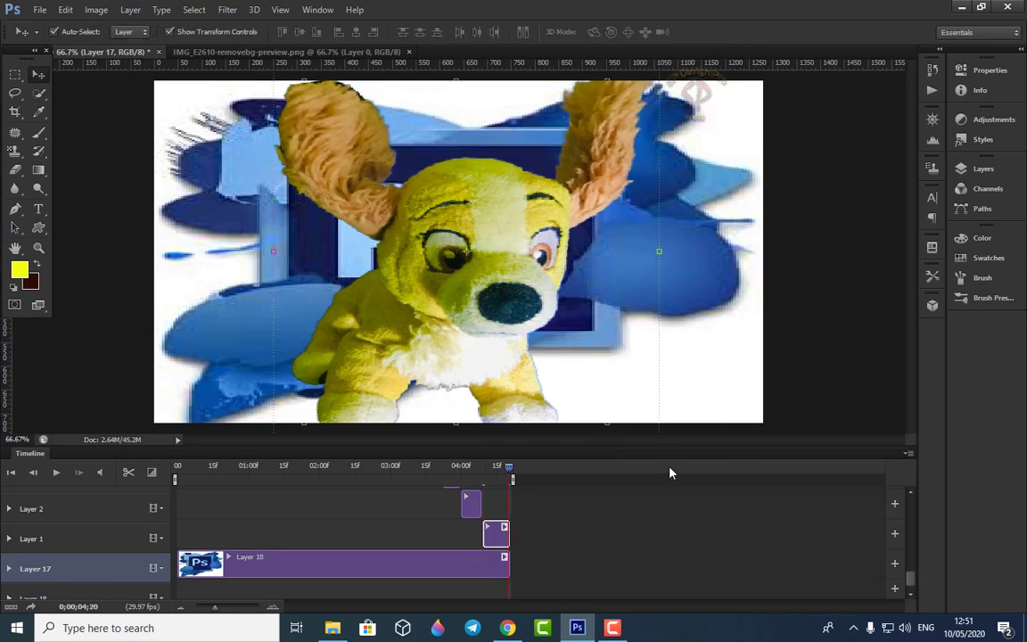
- Play back the finished dog animation from the start of the timeline to its end at 0;00;04;20
left_click_drag(514, 476, 177, 468)
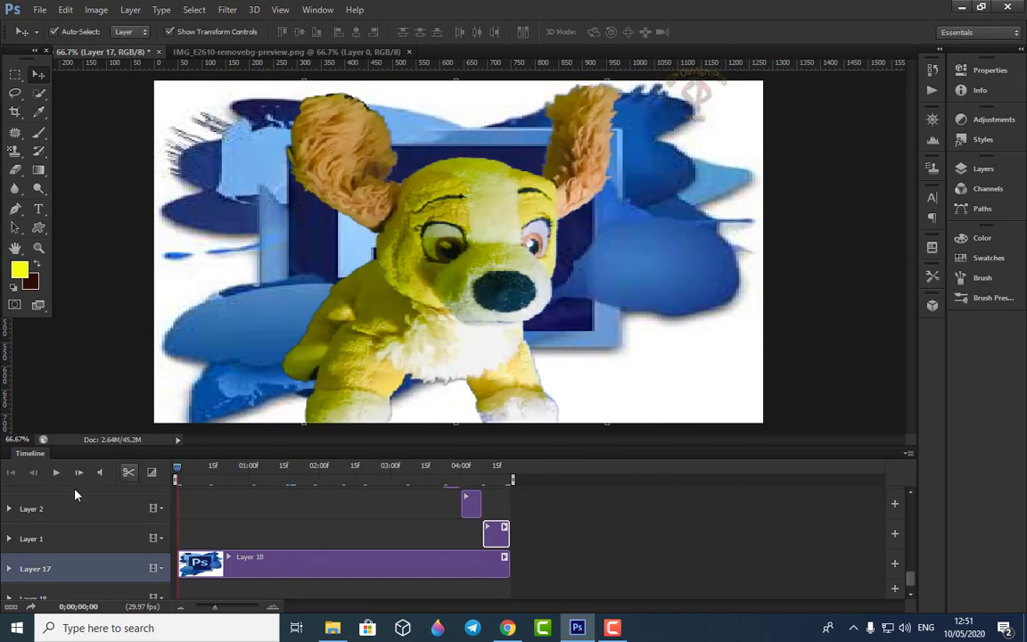
left_click(57, 472)
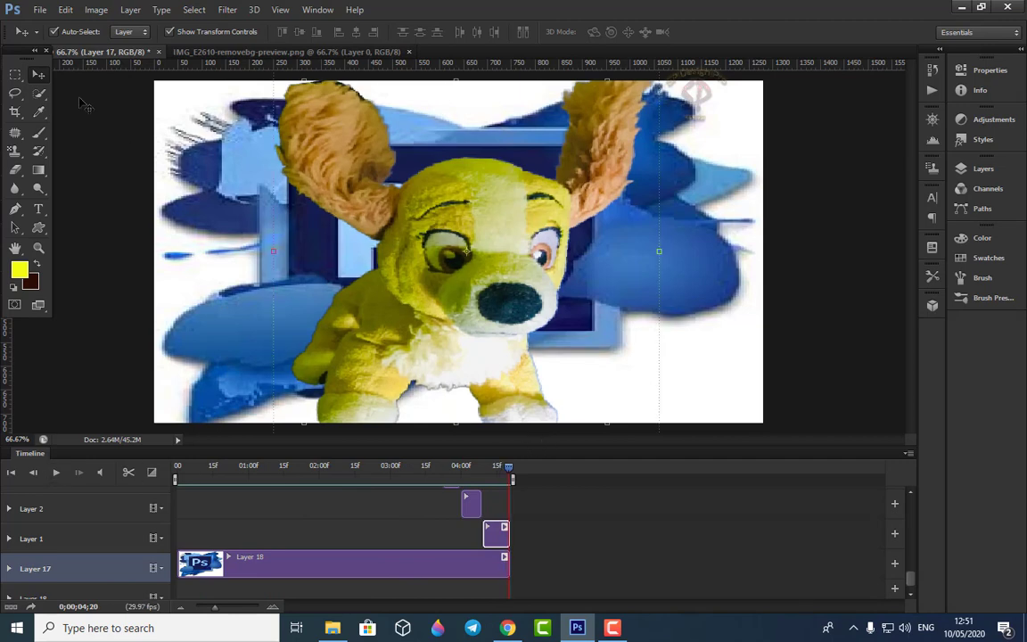
left_click(41, 10)
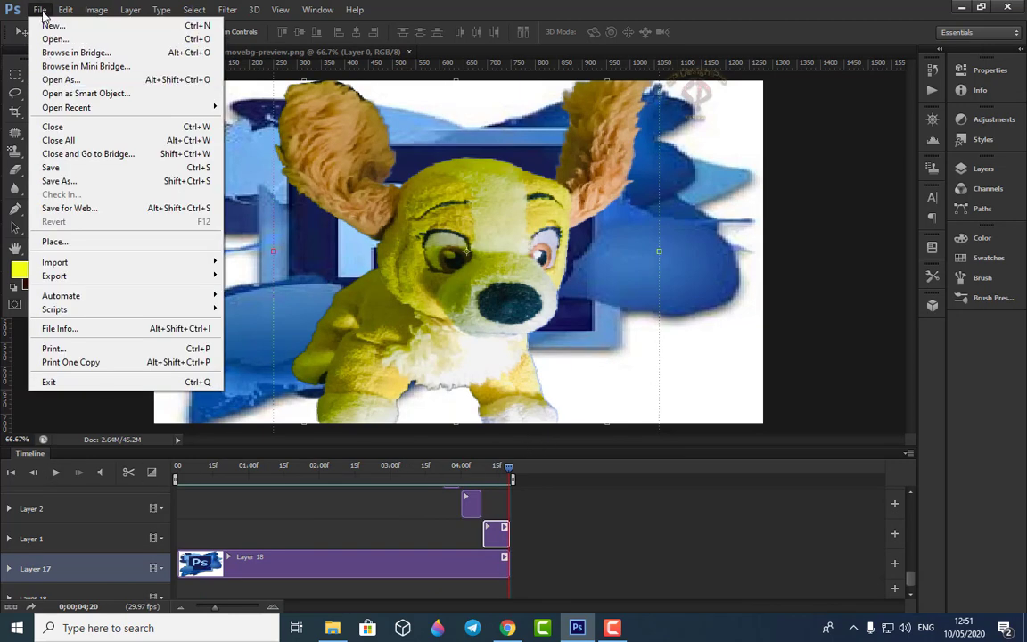
left_click(395, 412)
left_click(578, 628)
left_click(521, 570)
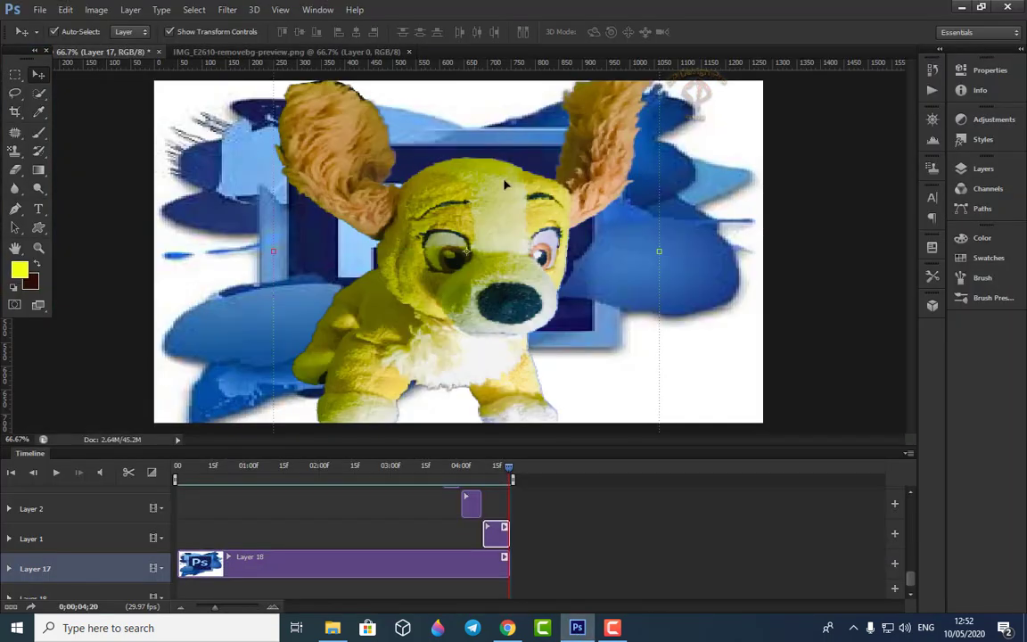
left_click(55, 472)
- Export the animation for the web as a 1280 x 720 GIF looping forever, saving images only to the Desktop
left_click(40, 10)
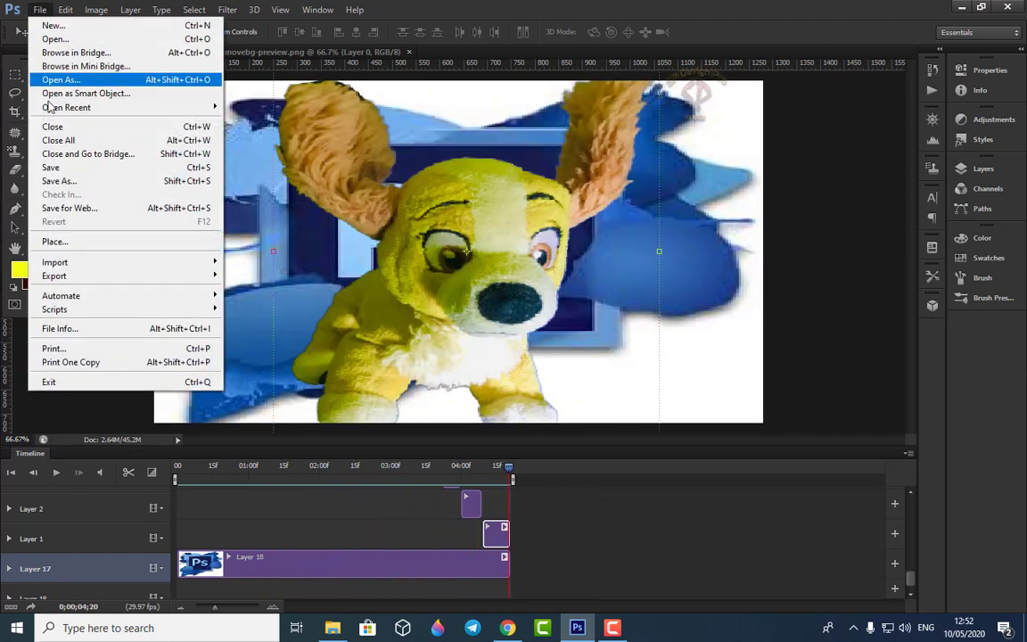
left_click(81, 209)
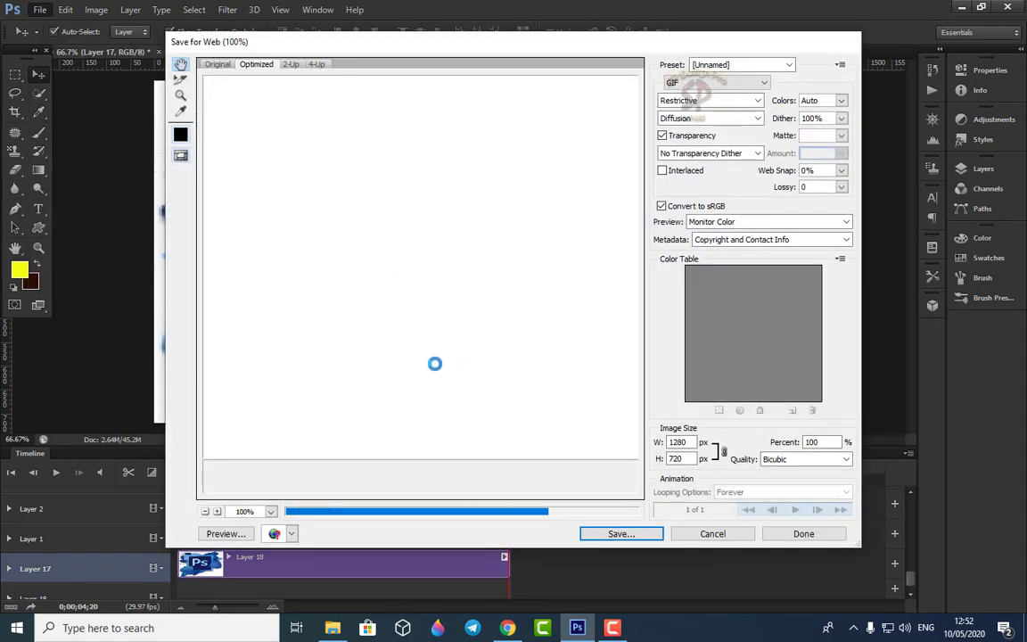
left_click(218, 65)
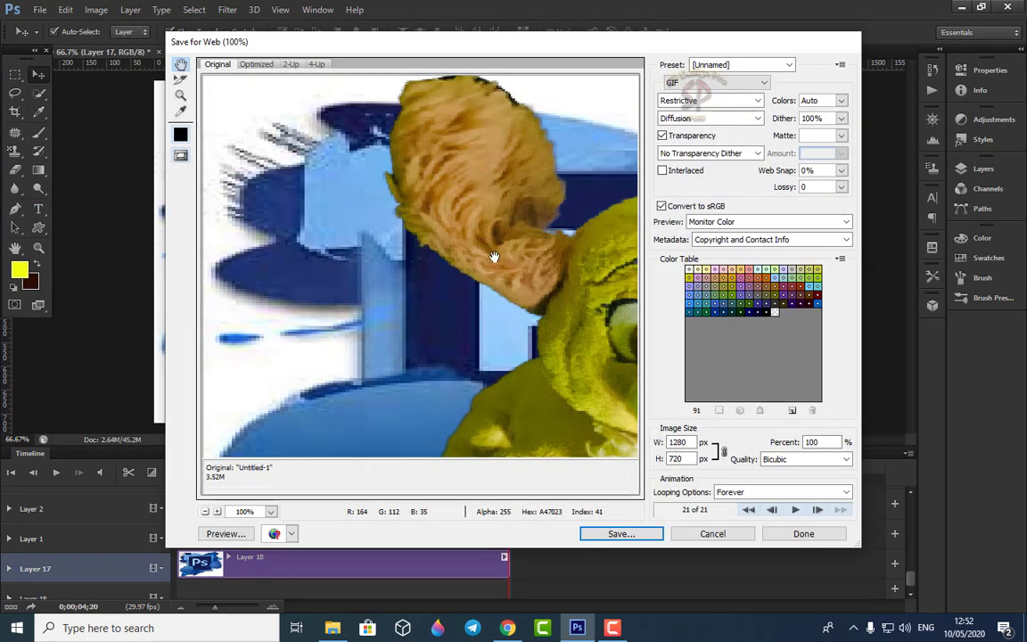
left_click(621, 534)
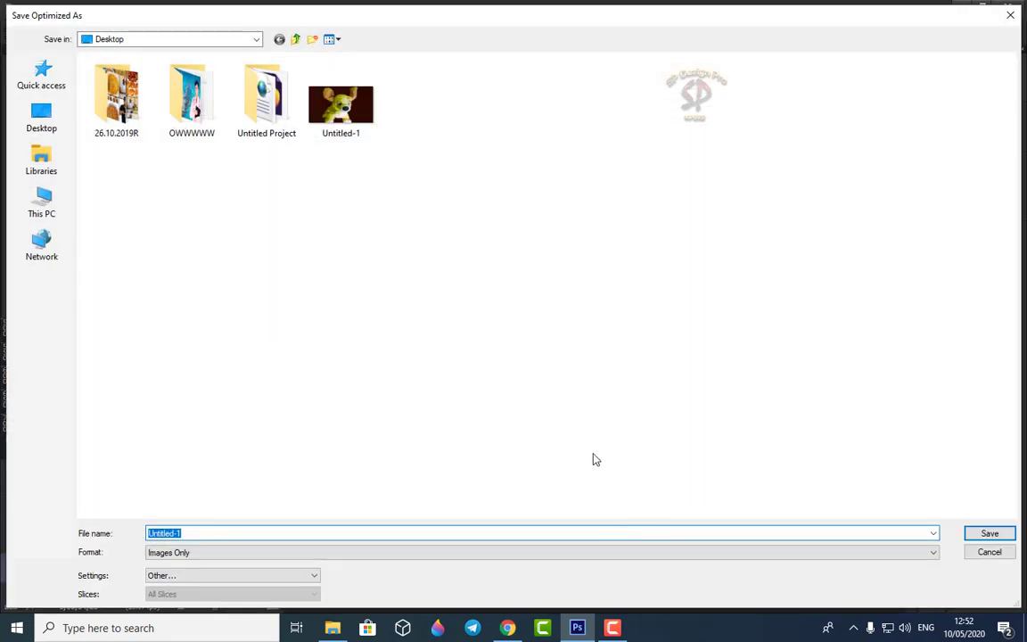
left_click(230, 532)
left_click(987, 533)
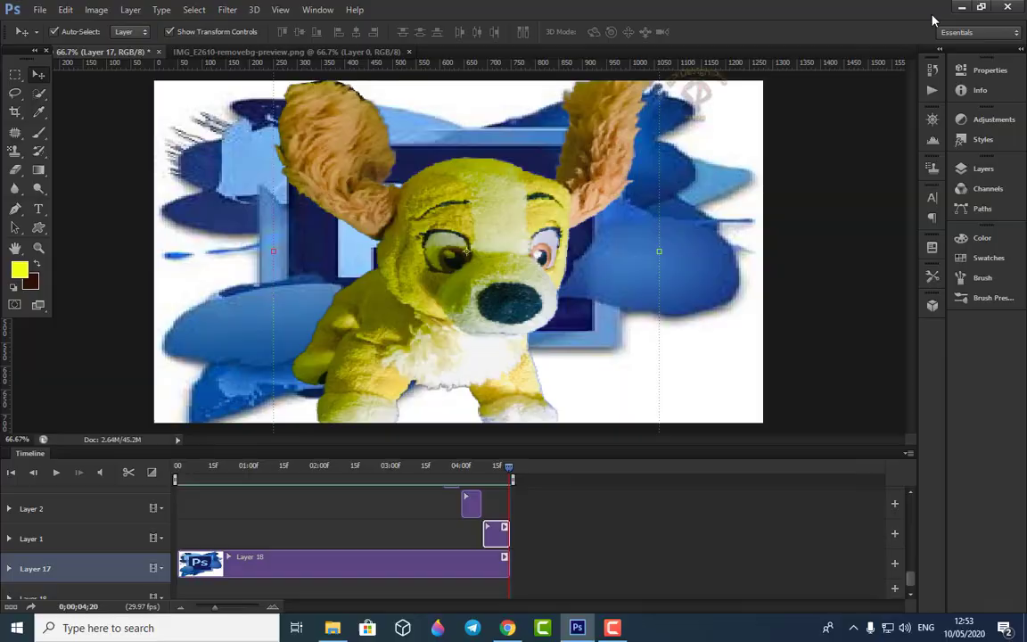
- Minimize Photoshop and switch to File Explorer to open the exported animation for playback
left_click(962, 7)
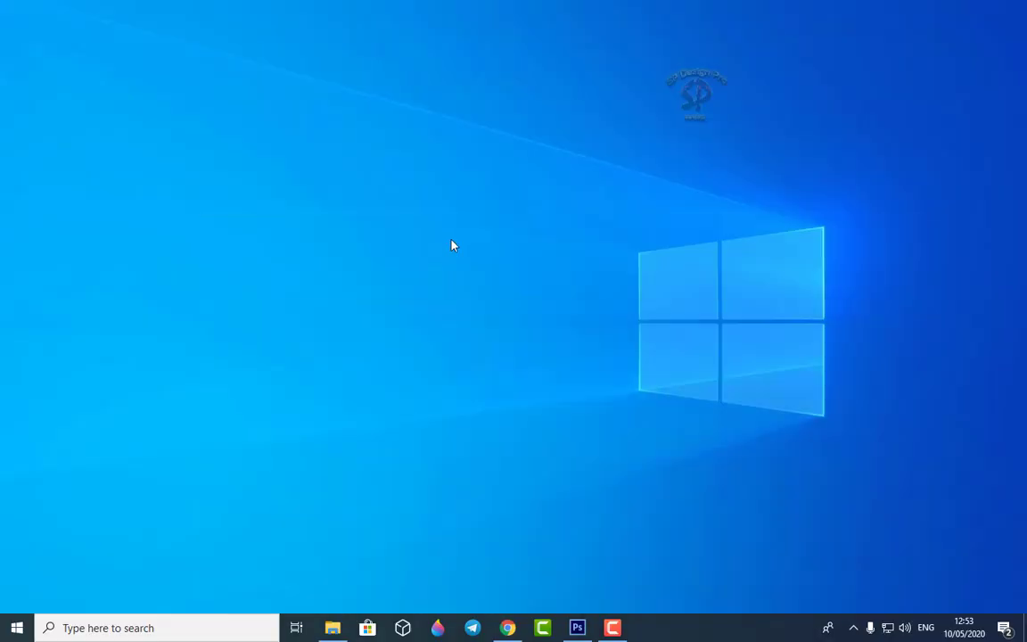
left_click(332, 628)
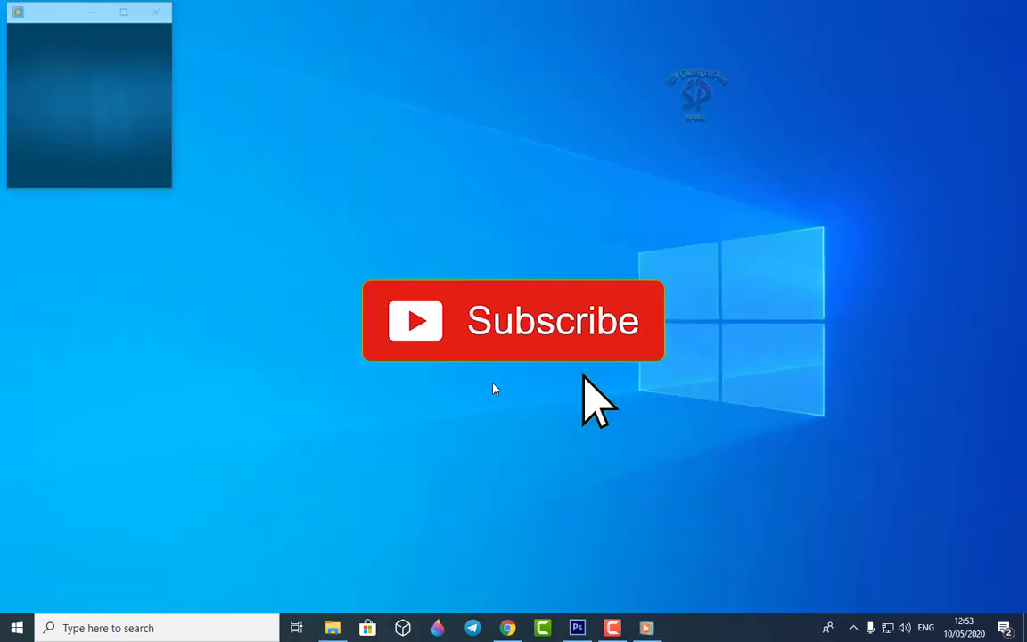